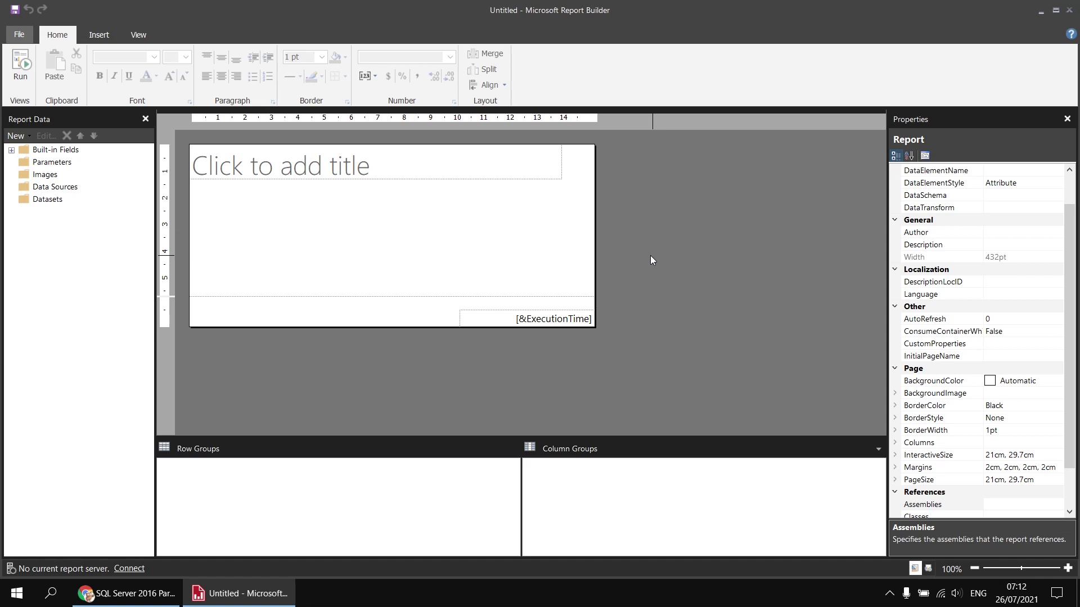
# Switch to the Wise Owl Movies Database video on YouTube in the browser.
pyautogui.click(126, 593)
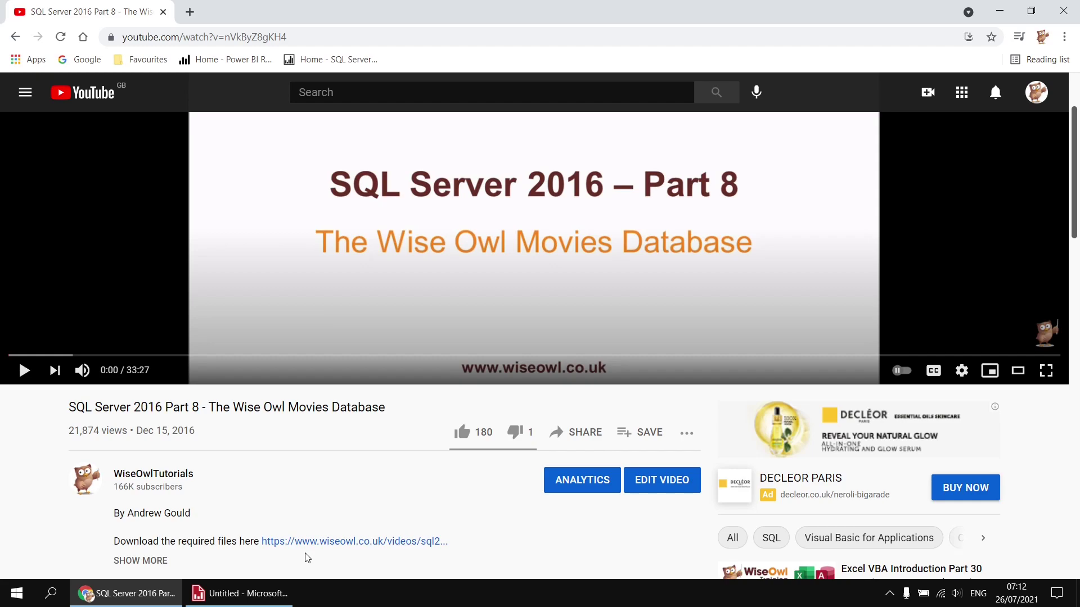
# Add an embedded Microsoft SQL Server data source named Movies.
pyautogui.click(264, 593)
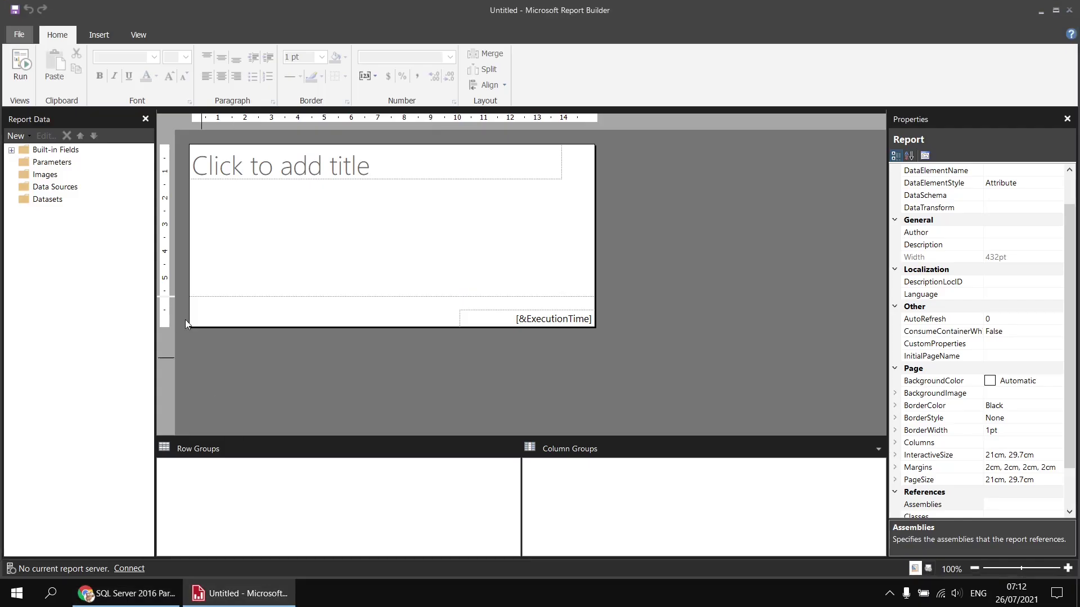
pyautogui.rightClick(78, 189)
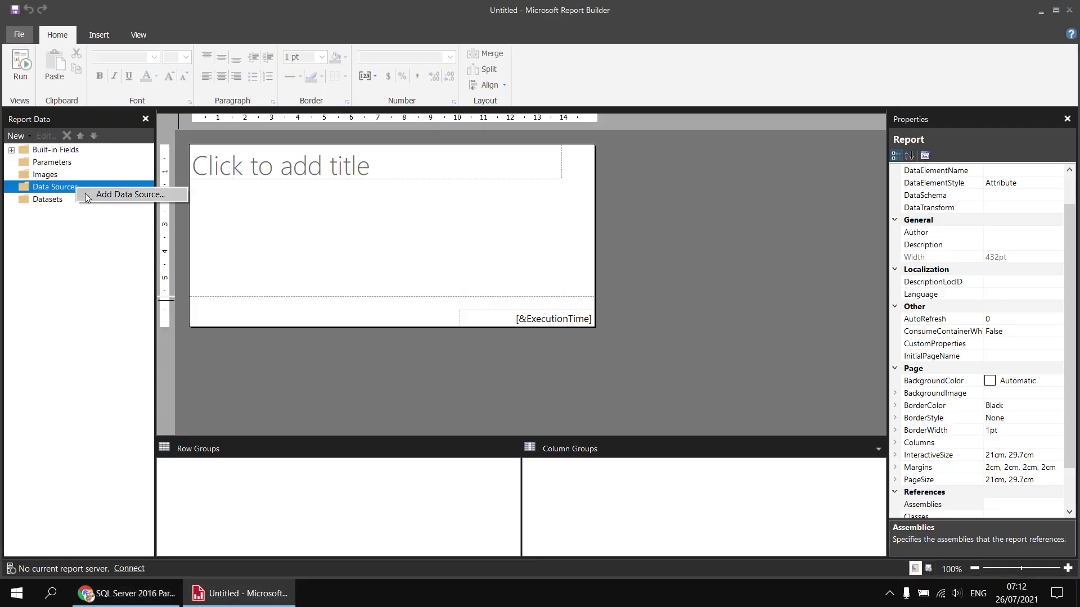
pyautogui.click(90, 197)
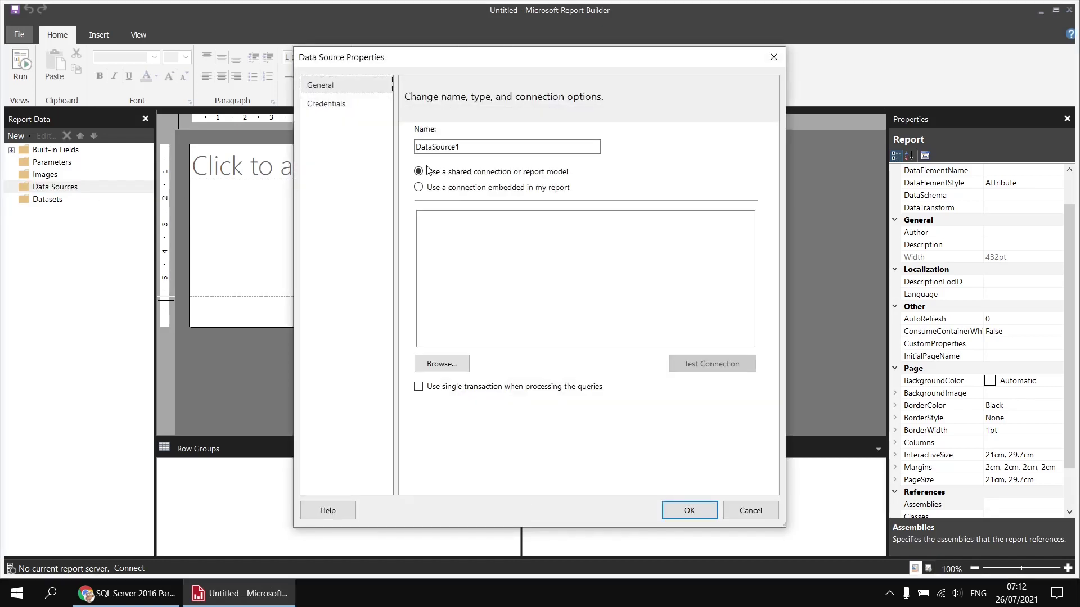
pyautogui.click(434, 149)
pyautogui.doubleClick(434, 149)
pyautogui.write('M')
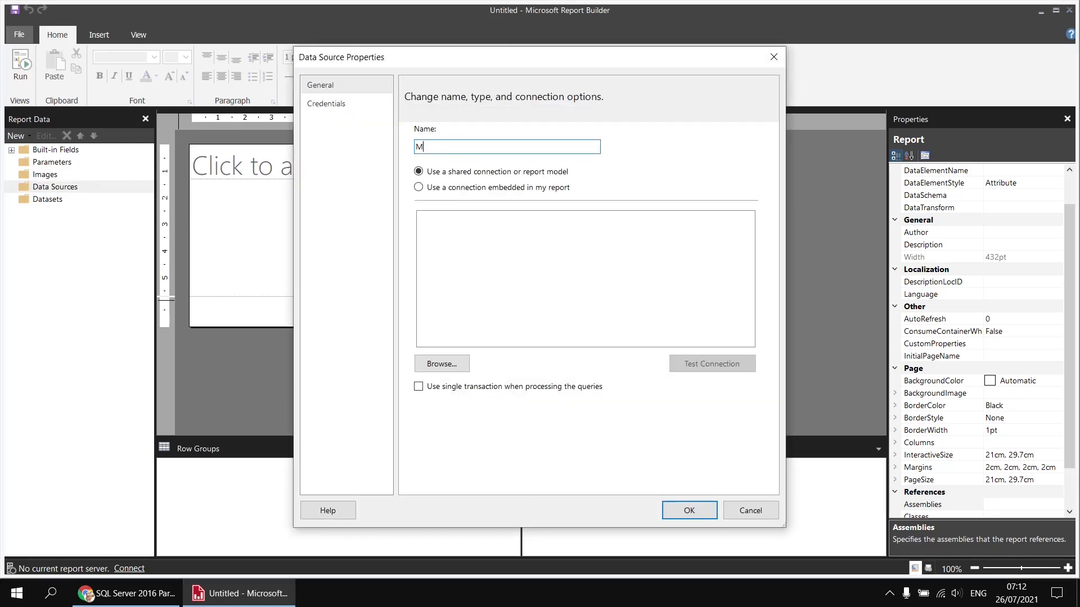
pyautogui.write('ovies')
pyautogui.click(485, 188)
pyautogui.click(489, 237)
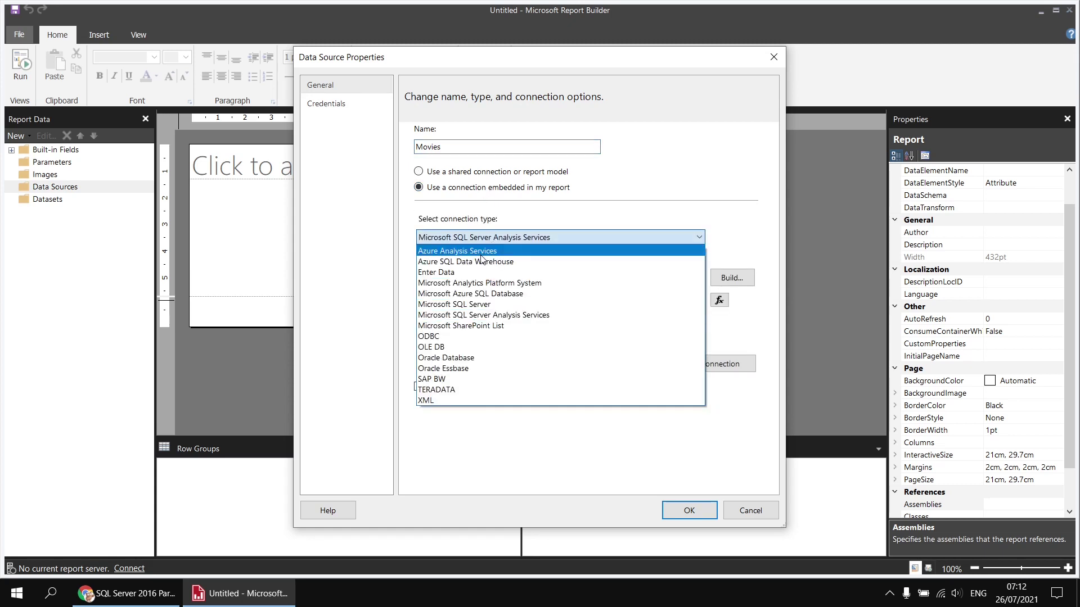
pyautogui.click(470, 305)
# Connect the Movies data source to the Movies database on server .\sql2017.
pyautogui.click(731, 278)
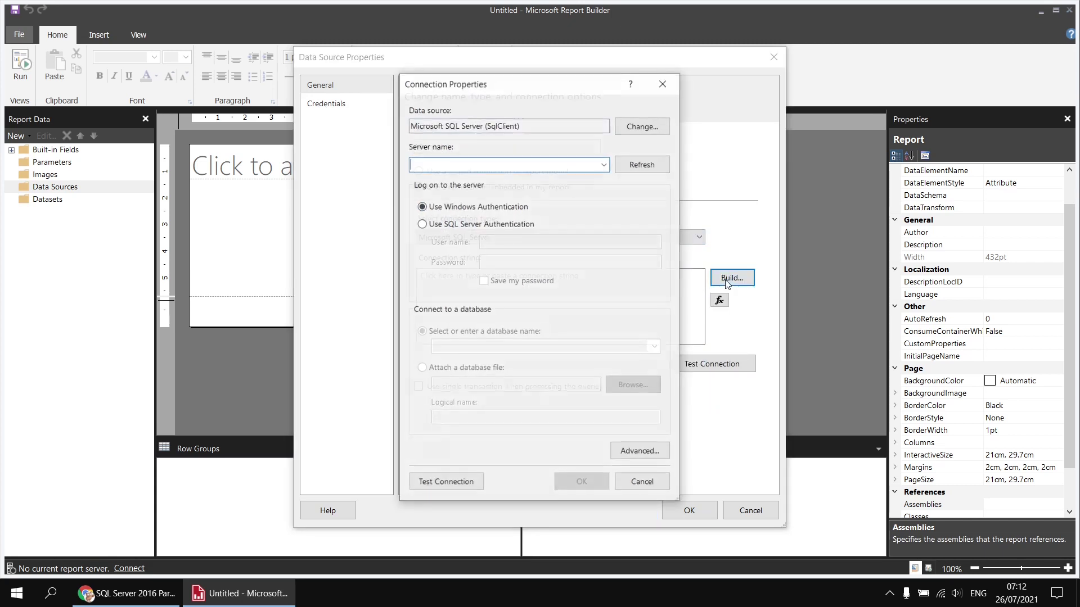
pyautogui.write('.\\')
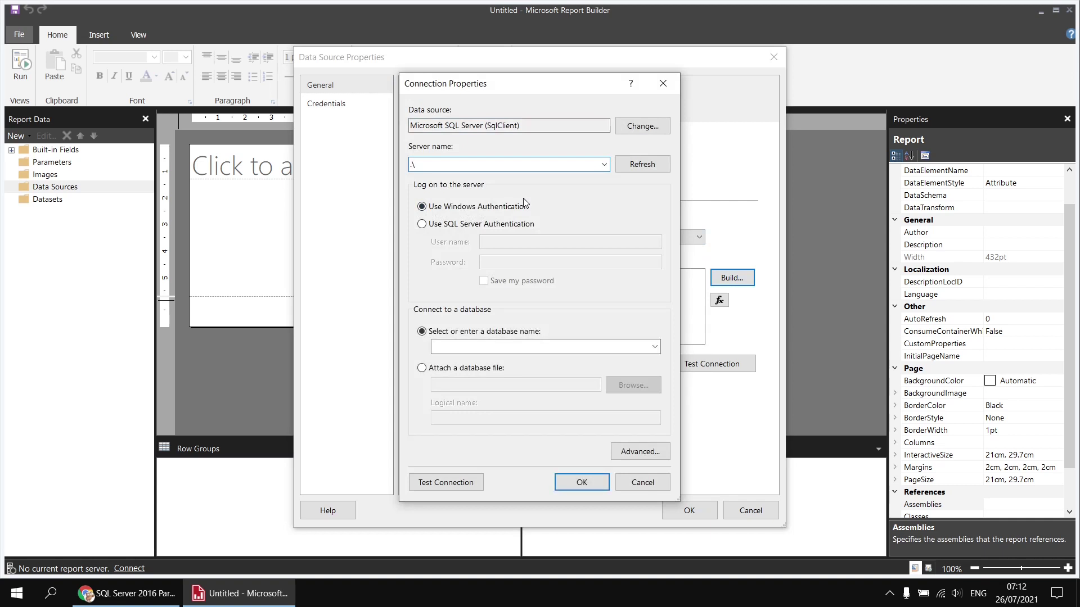
pyautogui.write('sql2017')
pyautogui.click(655, 346)
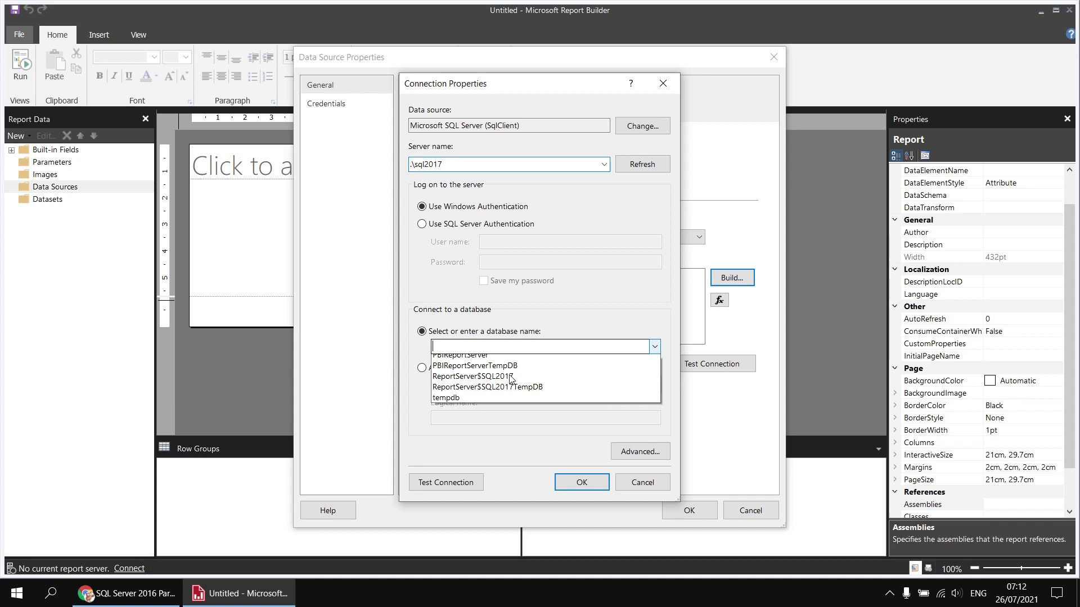
pyautogui.click(559, 424)
pyautogui.click(569, 477)
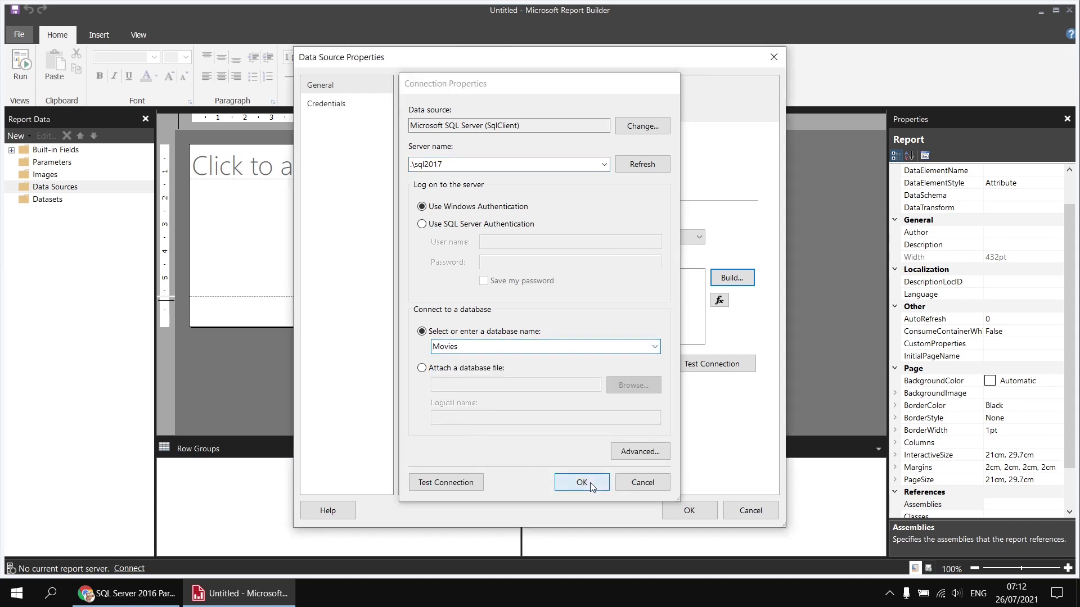
pyautogui.click(672, 511)
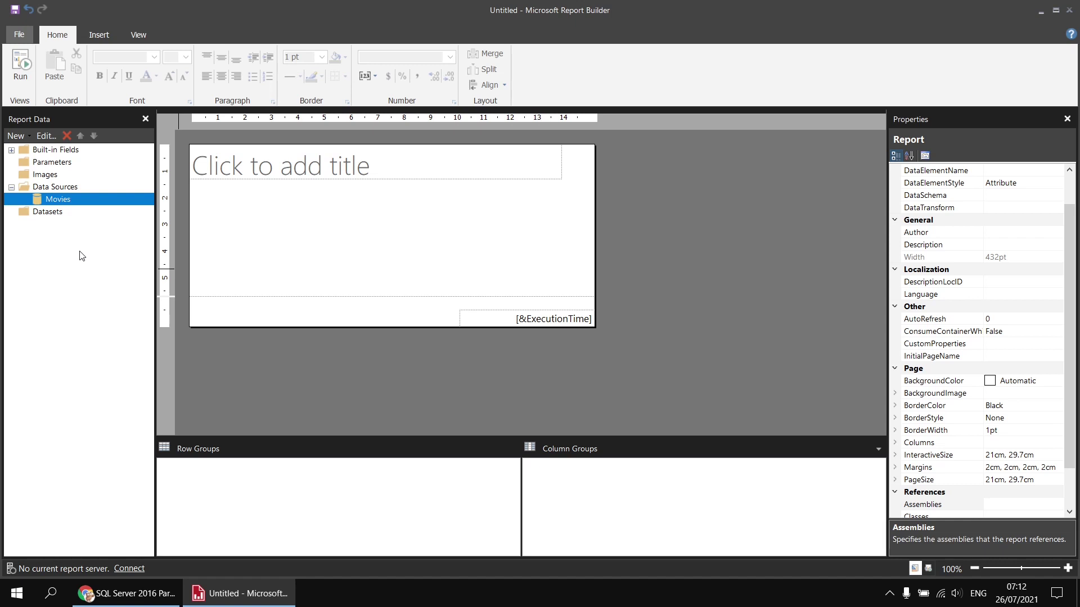
# Add a dataset named Films based on the Movies data source.
pyautogui.rightClick(75, 203)
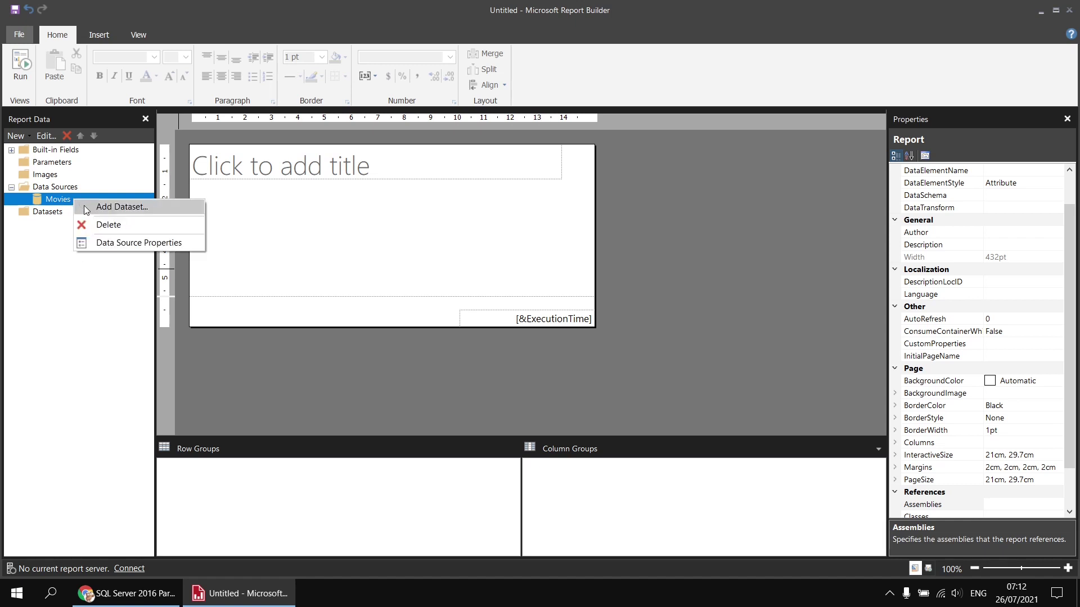
pyautogui.click(83, 204)
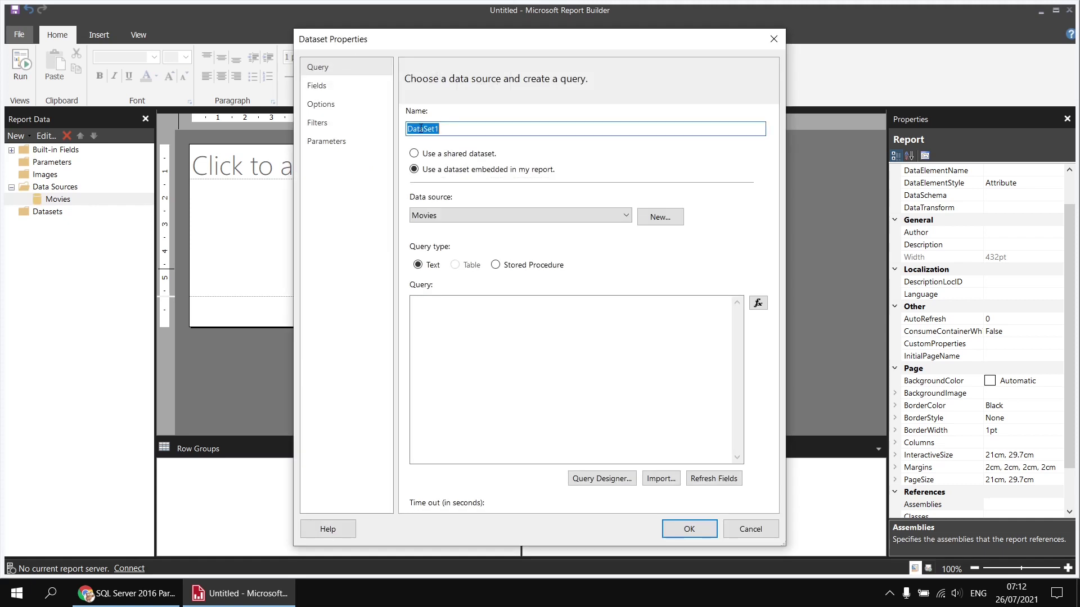
pyautogui.write('Films')
# Build the Films query from the Film table's Title, RunTimeMinutes and OscarWins fields.
pyautogui.click(599, 485)
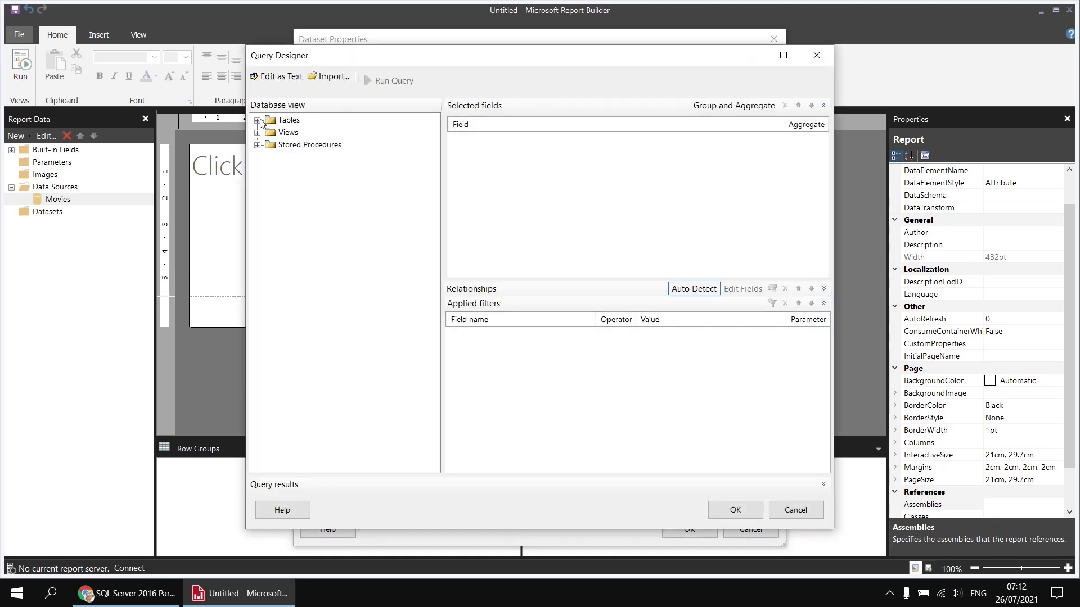
pyautogui.click(258, 119)
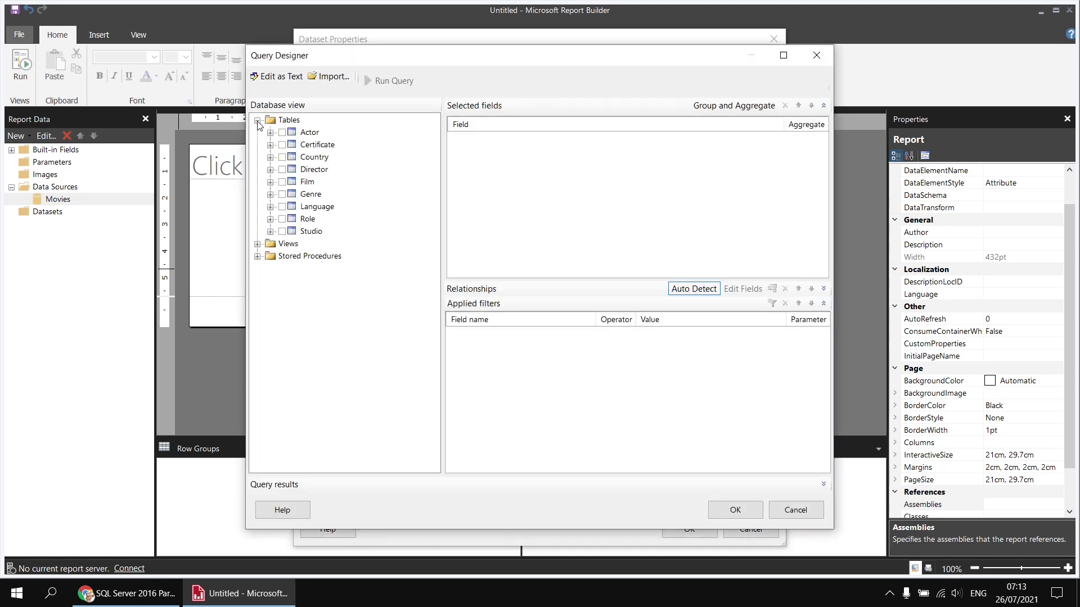
pyautogui.click(270, 182)
pyautogui.click(294, 206)
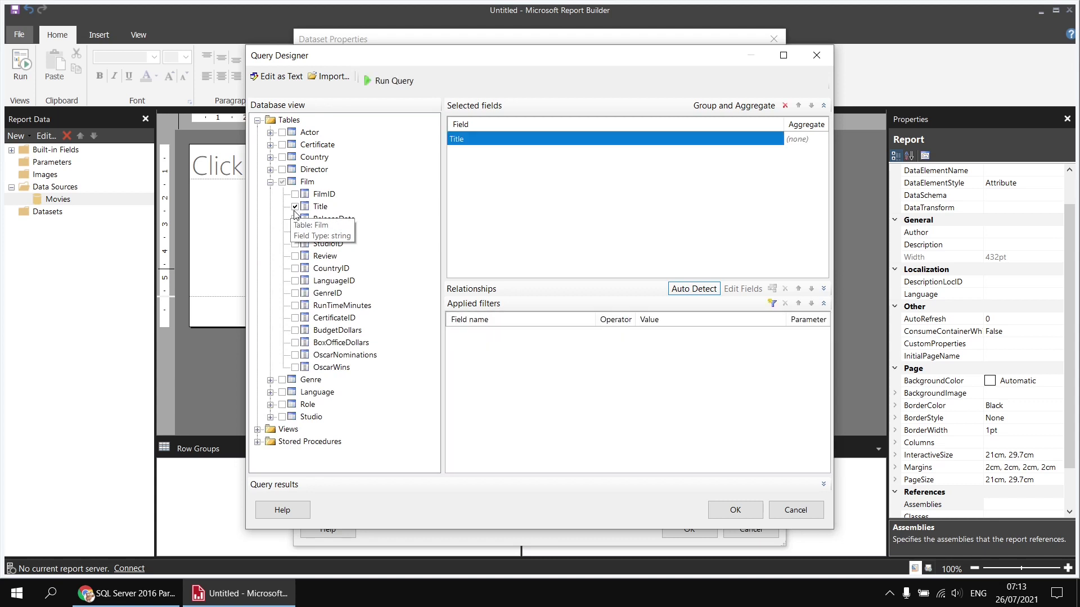
pyautogui.click(294, 306)
pyautogui.click(295, 367)
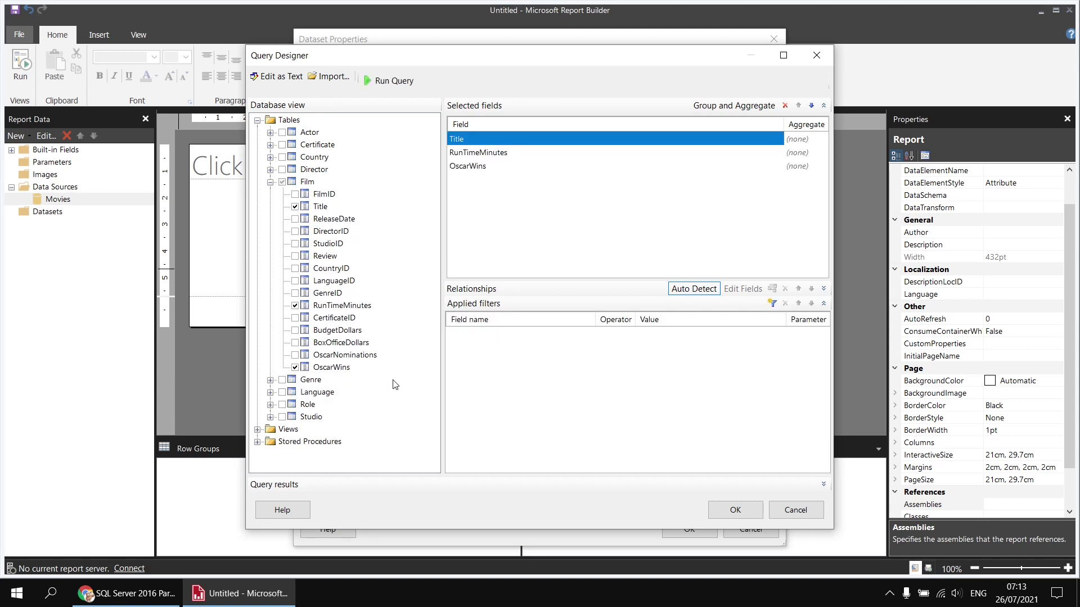
pyautogui.click(711, 509)
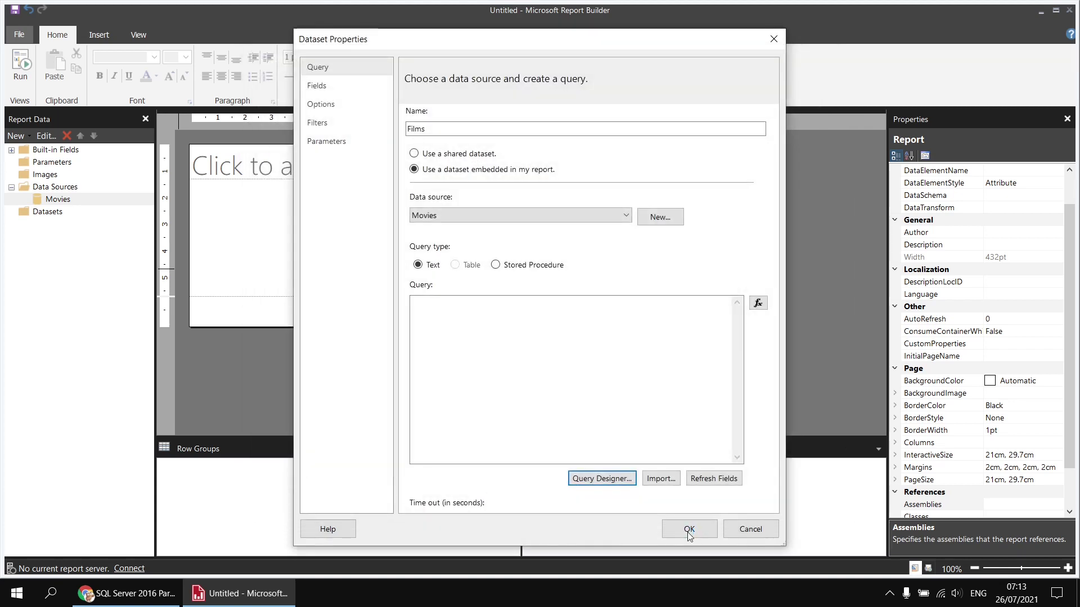
pyautogui.click(689, 529)
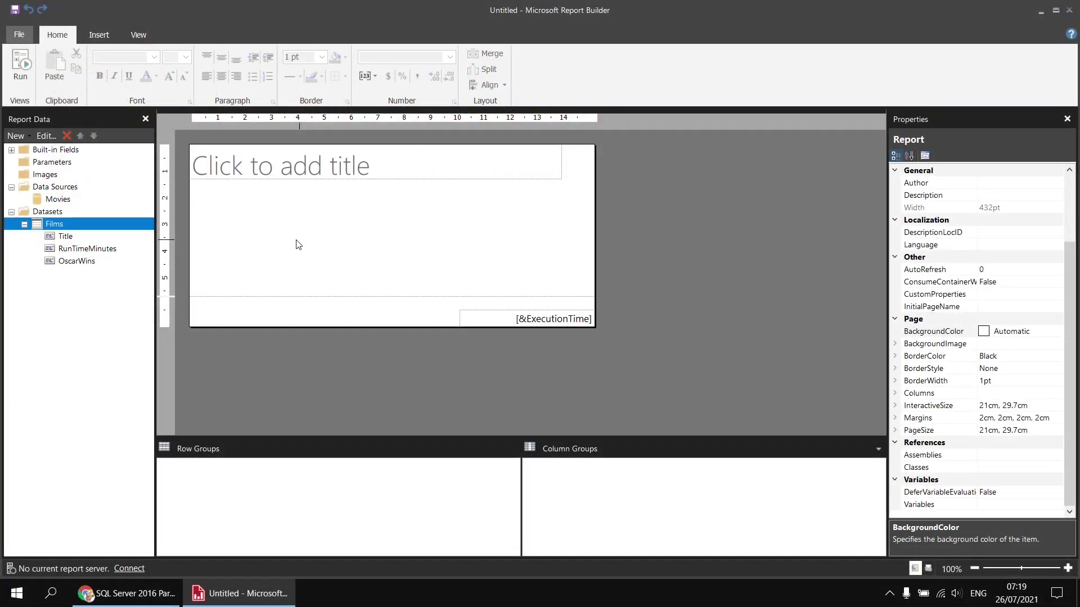
# Remove the page footer and delete the report title.
pyautogui.rightClick(260, 311)
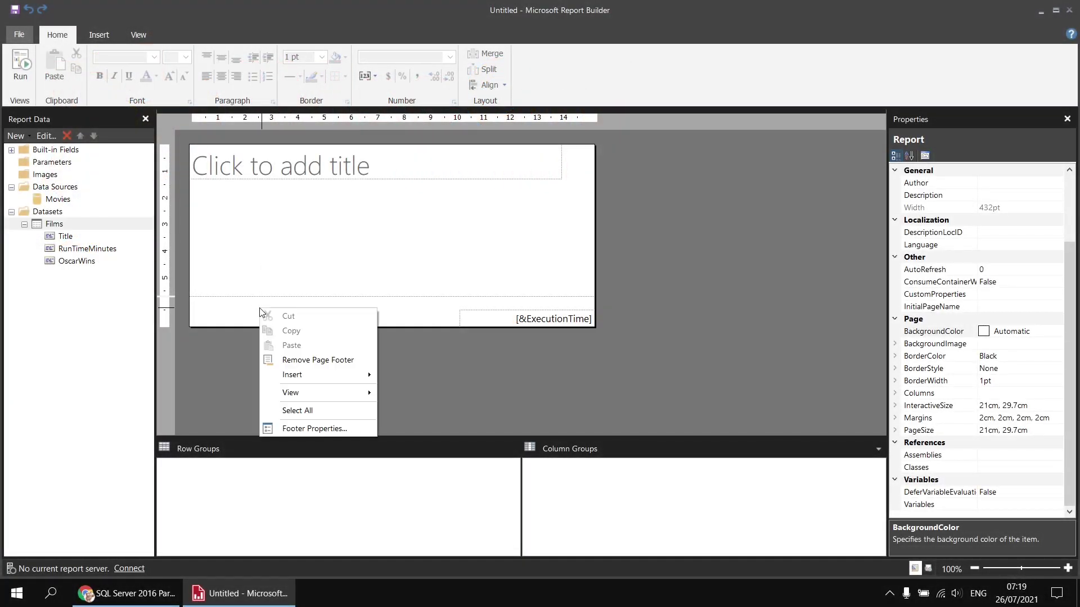
pyautogui.click(331, 360)
pyautogui.click(277, 175)
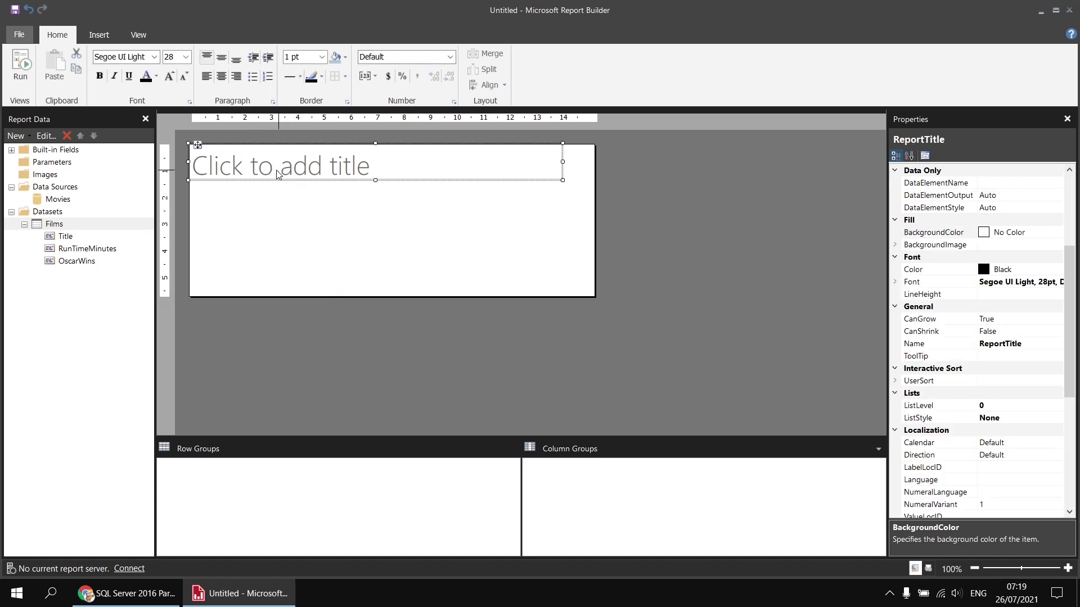
pyautogui.press('Delete')
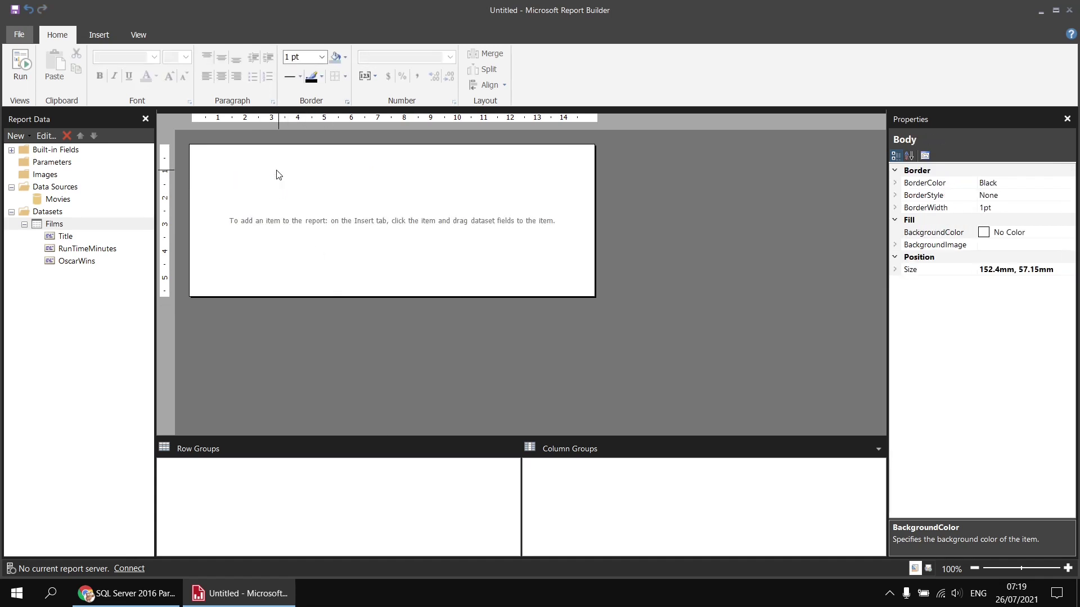
# Insert a table into the report body and move it to the top-left corner.
pyautogui.rightClick(221, 173)
pyautogui.moveTo(282, 220)
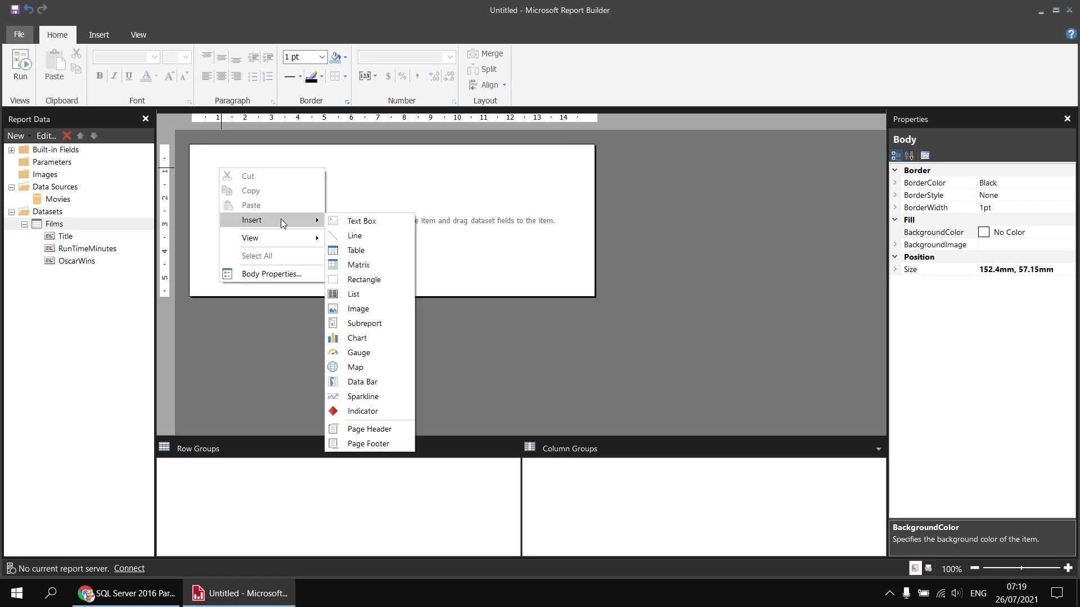
pyautogui.click(358, 251)
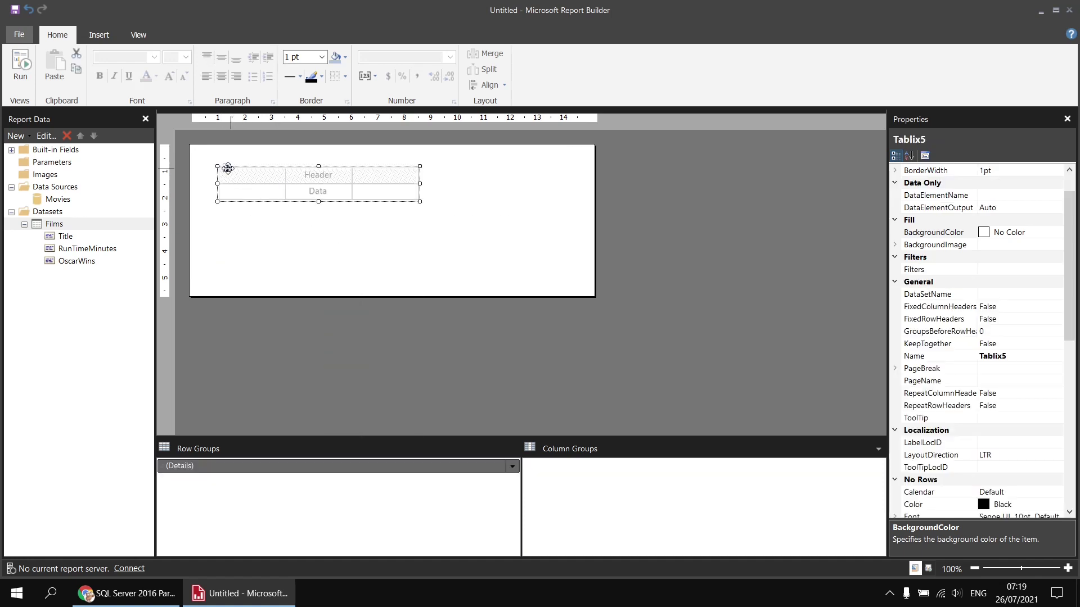
pyautogui.moveTo(227, 168); pyautogui.dragTo(198, 146)
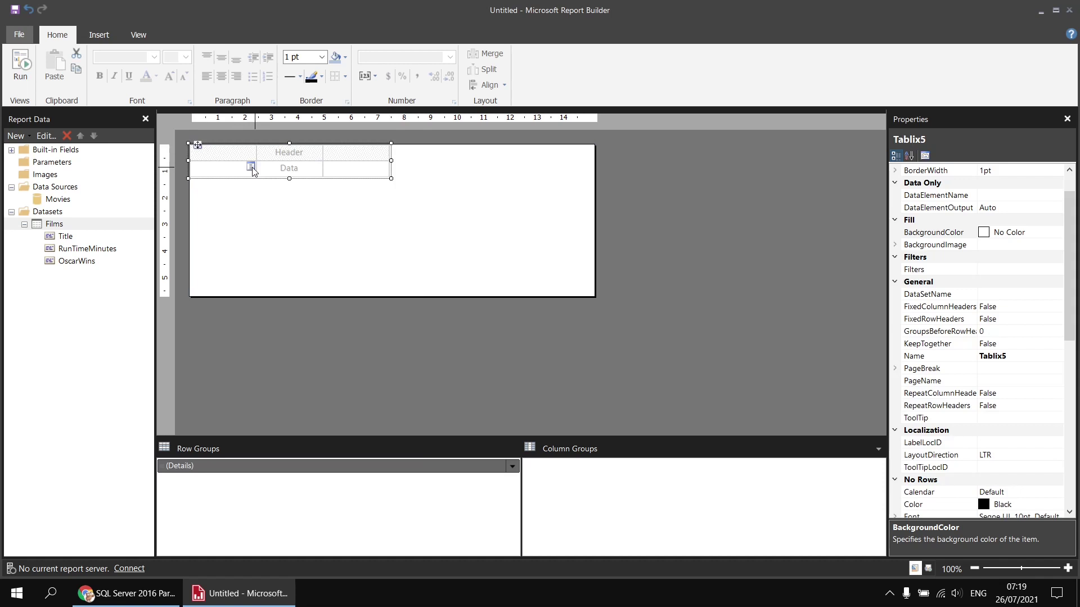
# Fill the table columns with Title, OscarWins and RunTimeMinutes, and widen the Title column.
pyautogui.click(250, 169)
pyautogui.click(266, 180)
pyautogui.click(312, 168)
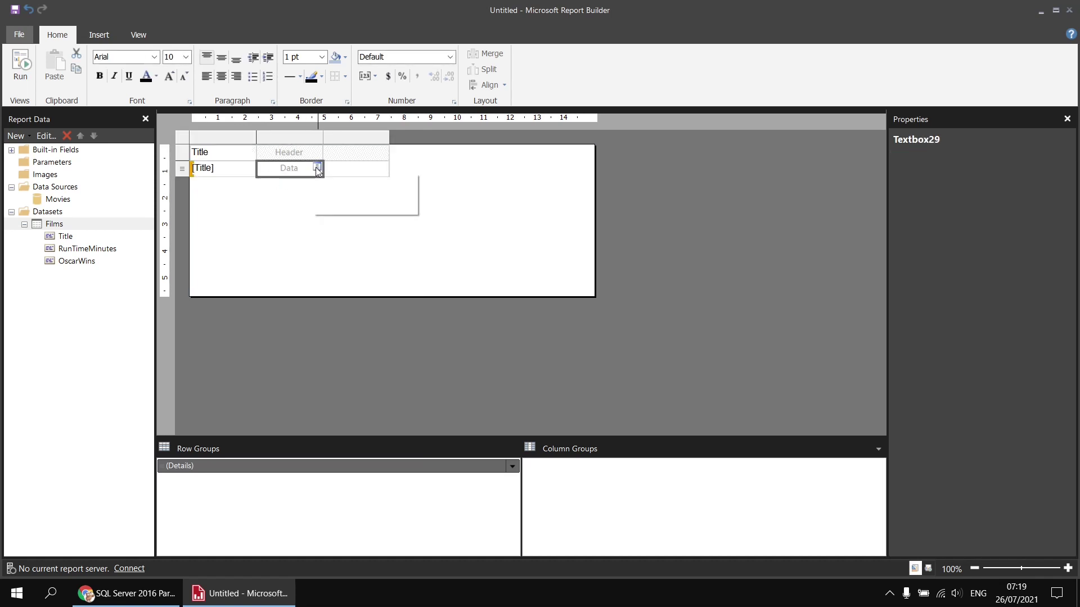
pyautogui.click(344, 206)
pyautogui.click(386, 168)
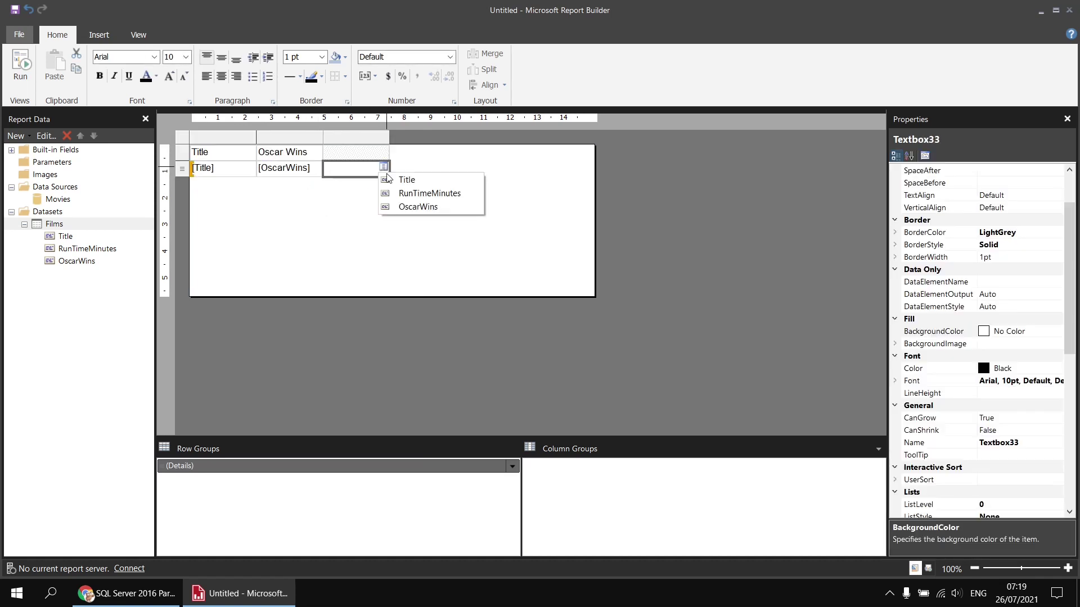
pyautogui.click(397, 195)
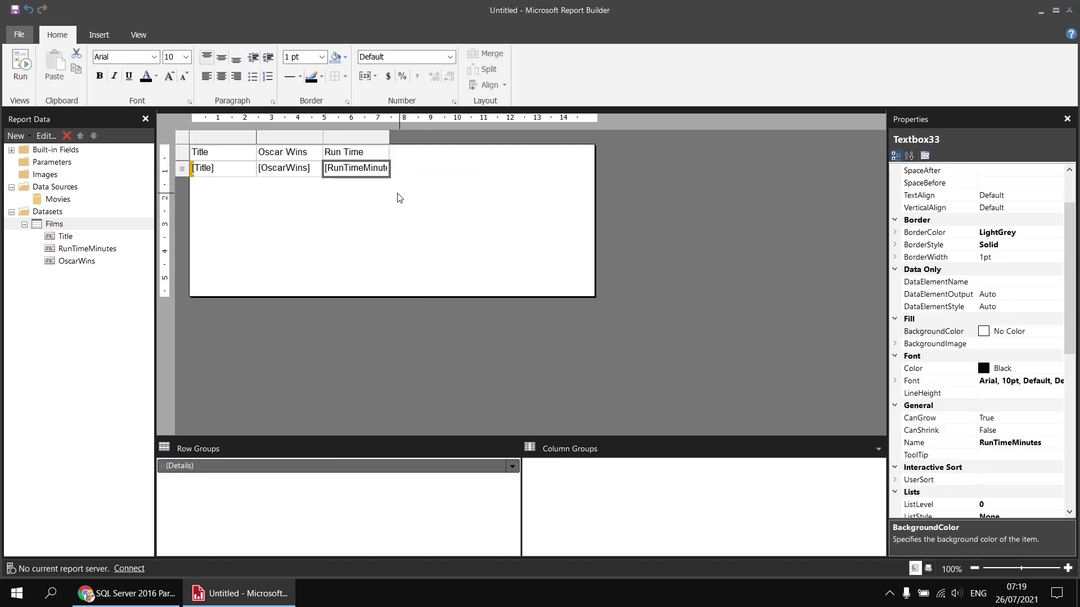
pyautogui.click(255, 137)
pyautogui.moveTo(270, 137); pyautogui.dragTo(475, 137)
# Format the table header row in bold Calibri with a LightSteelBlue fill.
pyautogui.click(586, 162)
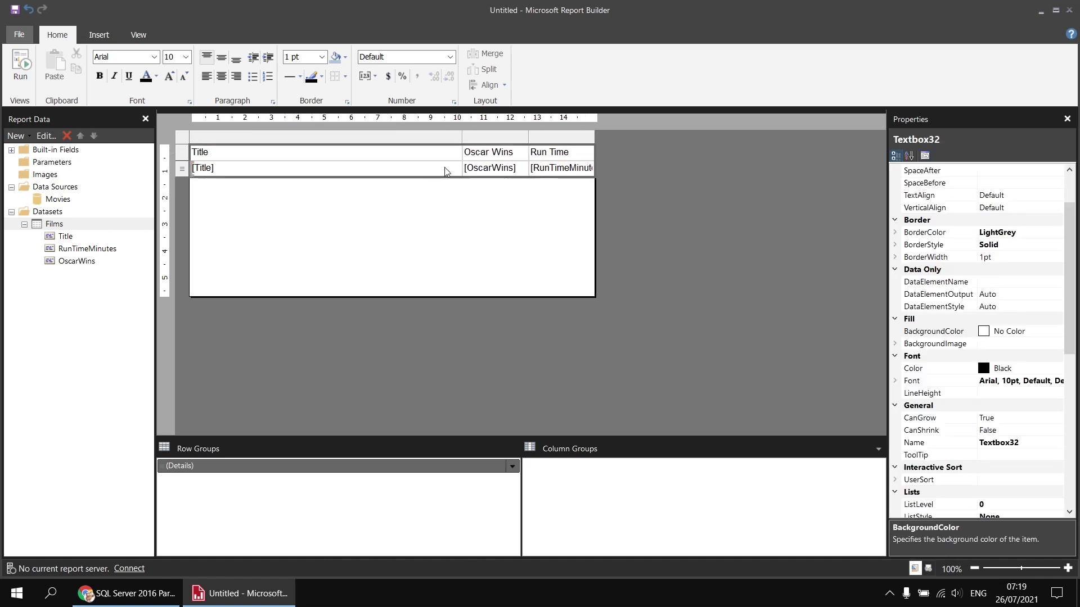
pyautogui.click(153, 57)
pyautogui.scroll(-4, 120, 259)
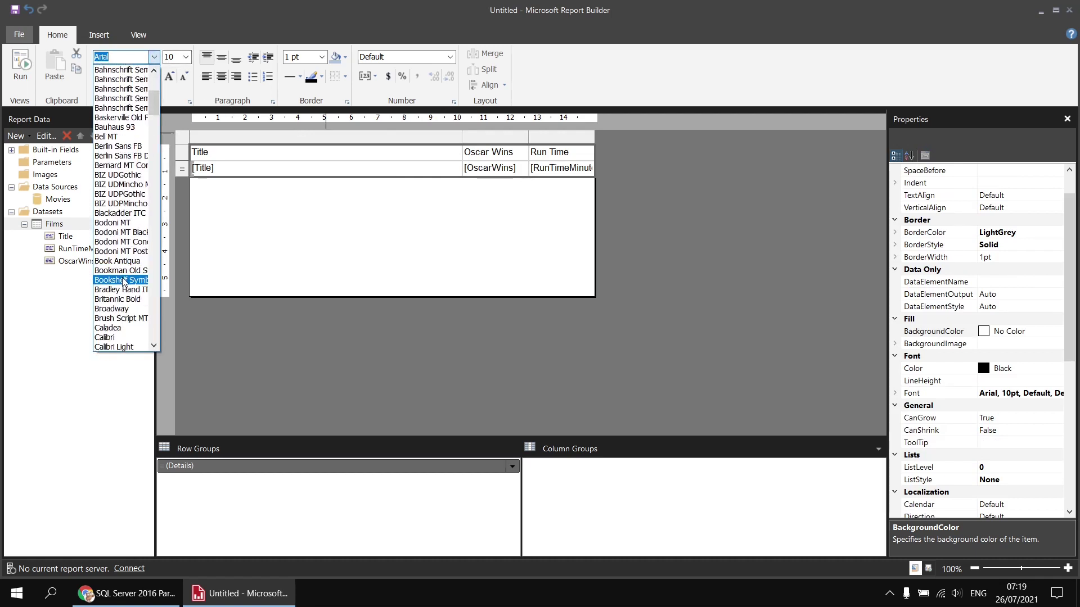
pyautogui.click(121, 338)
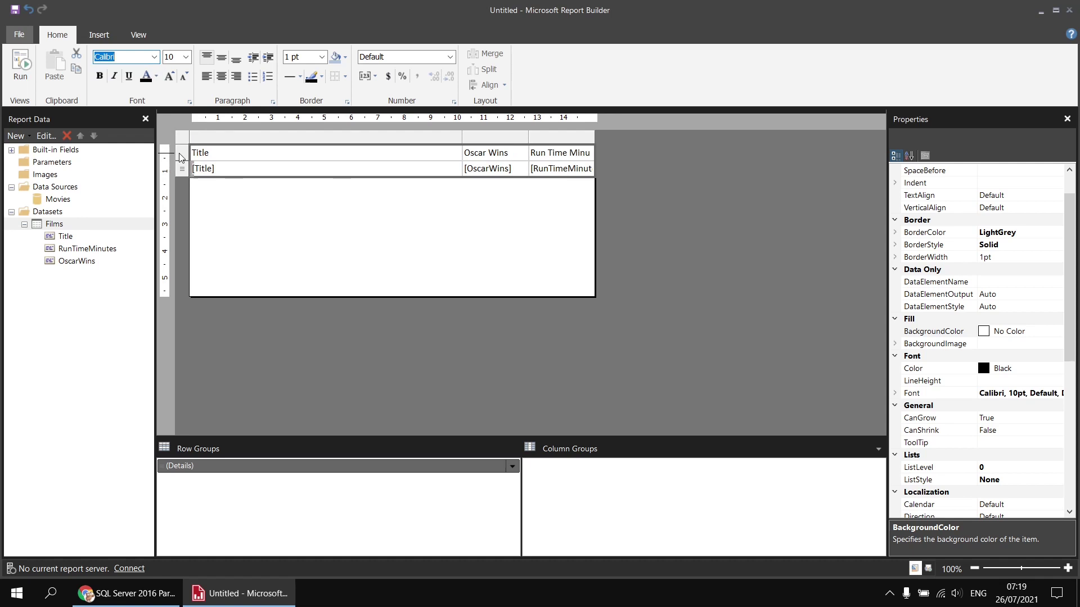
pyautogui.click(336, 59)
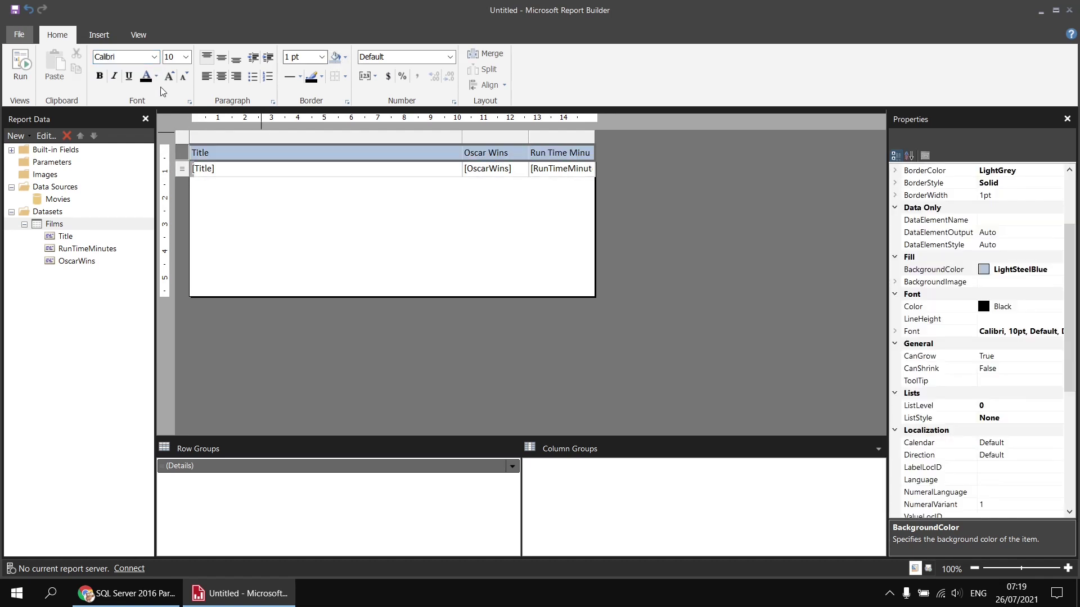
pyautogui.click(100, 75)
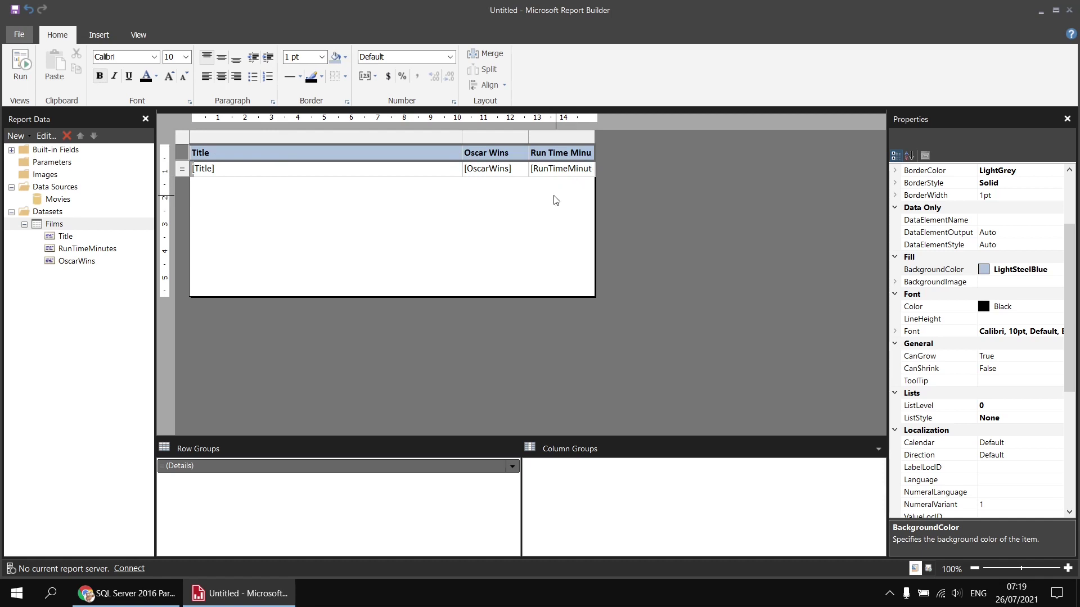
# Add a row below the detail rows that sums RunTimeMinutes.
pyautogui.rightClick(185, 171)
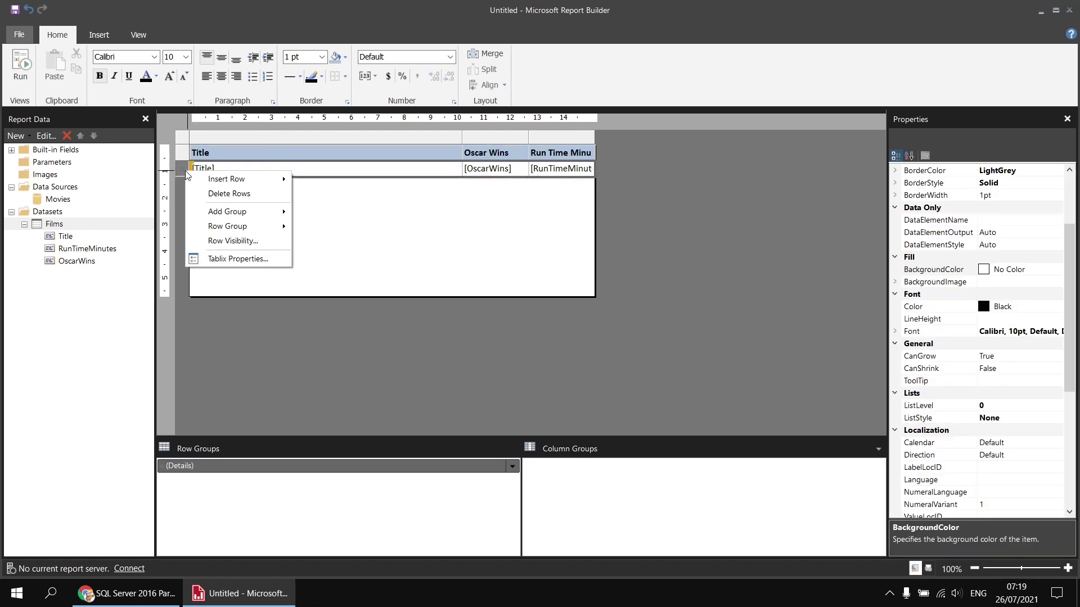
pyautogui.moveTo(256, 180)
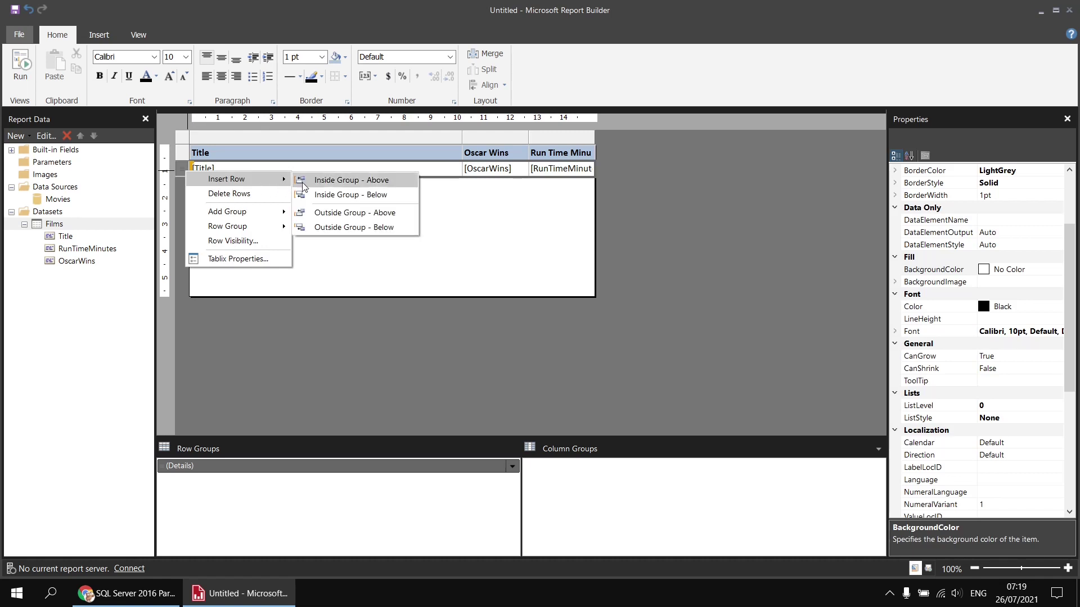
pyautogui.click(330, 227)
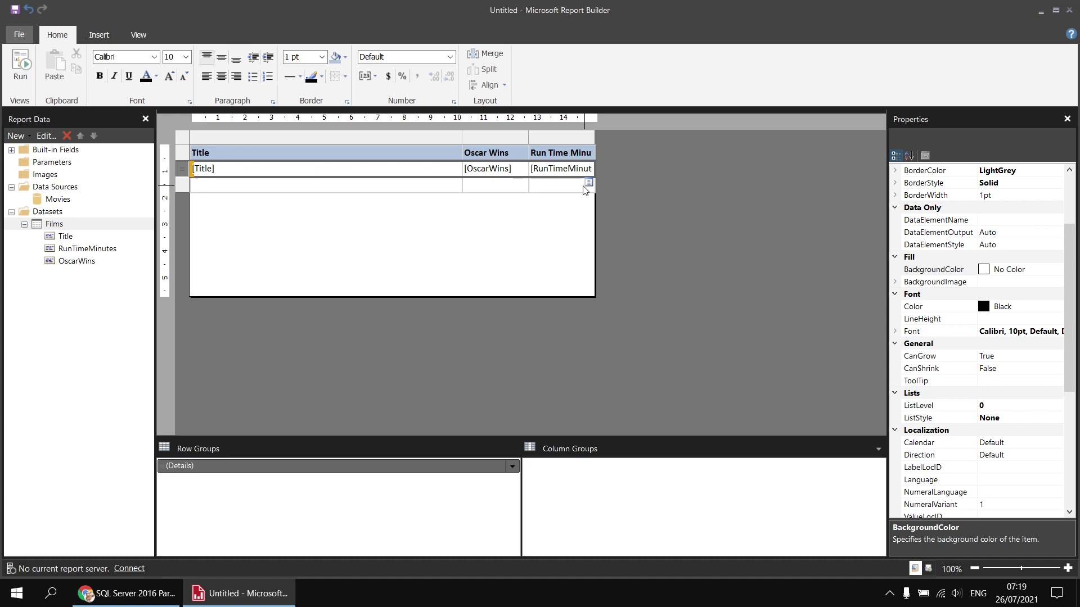
pyautogui.click(588, 183)
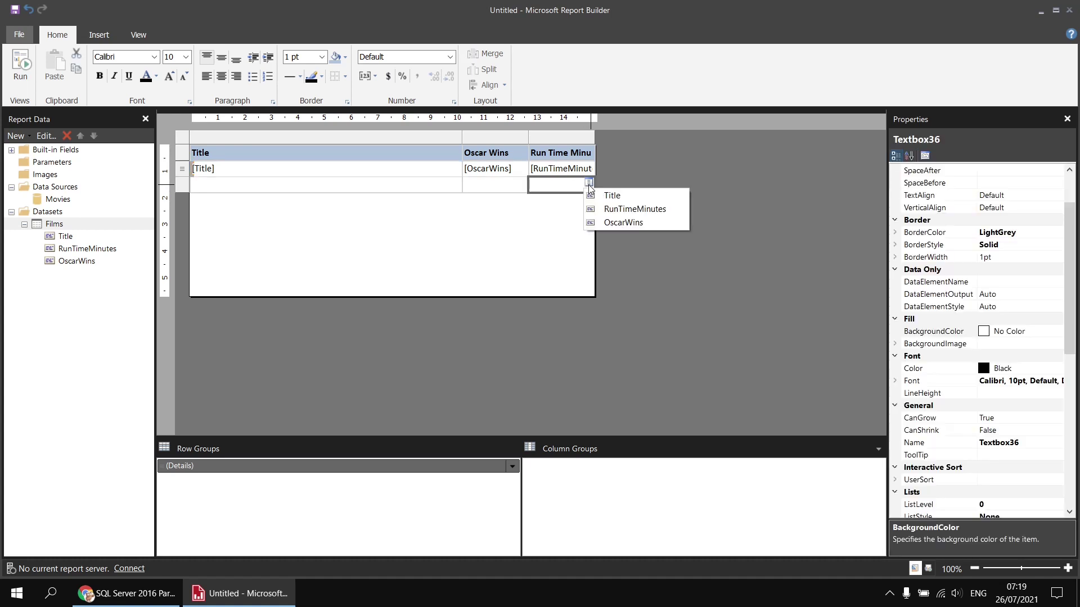
pyautogui.click(605, 210)
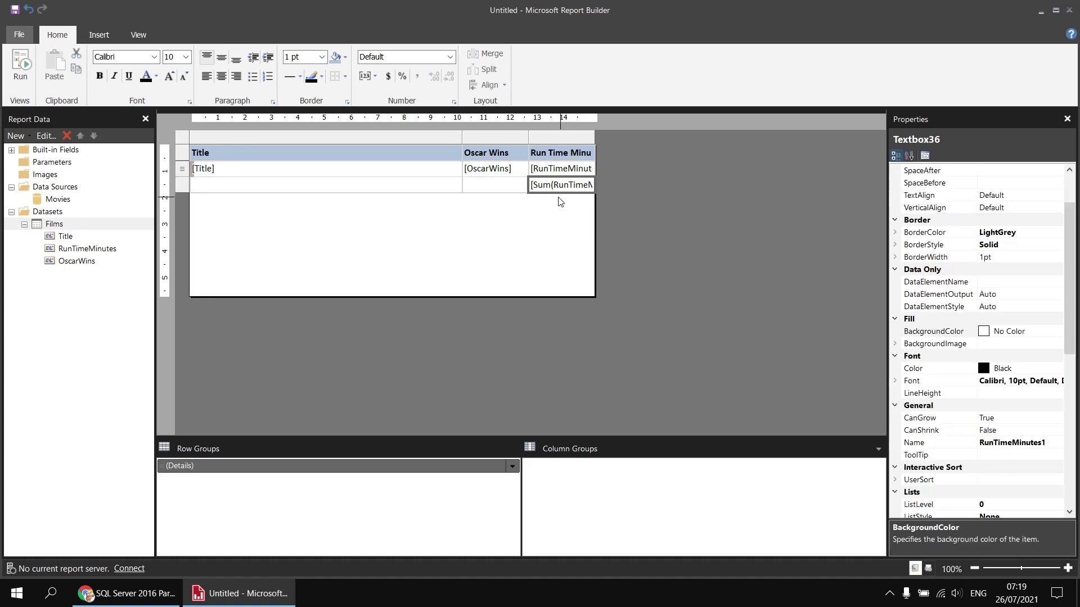
# Label the new row 'Total' in bold with a LightSteelBlue fill, and widen the Run Time Minutes column.
pyautogui.click(496, 189)
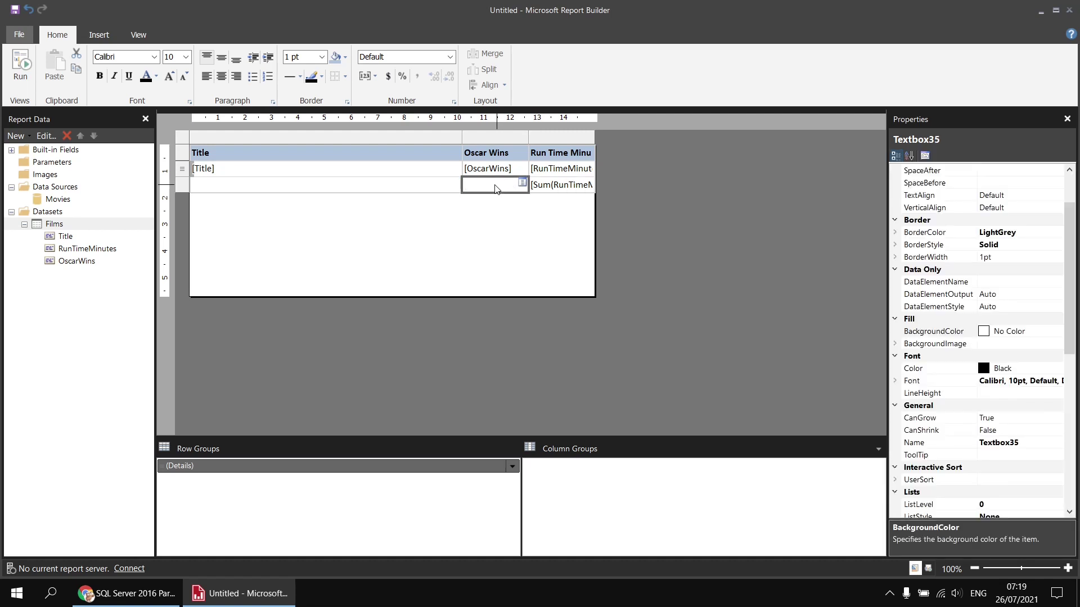
pyautogui.click(496, 189)
pyautogui.write('Total')
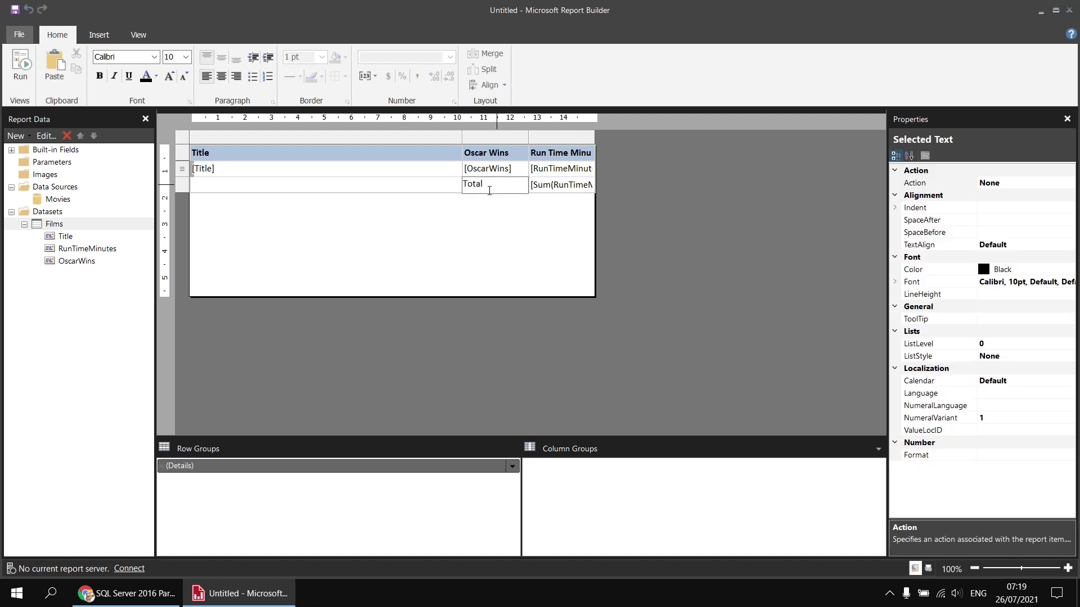
pyautogui.click(463, 186)
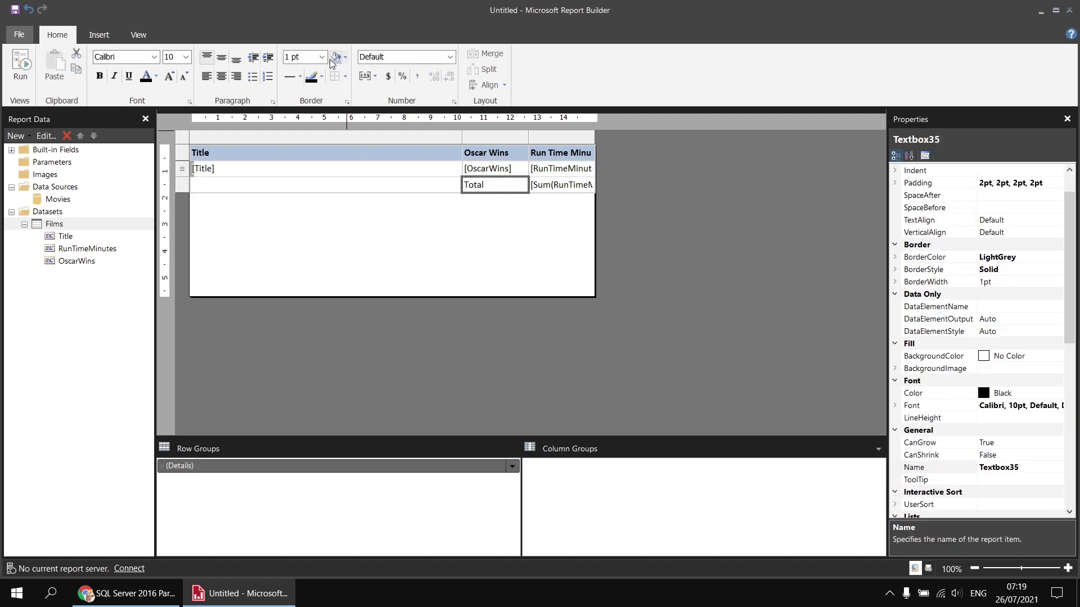
pyautogui.click(335, 58)
pyautogui.click(99, 76)
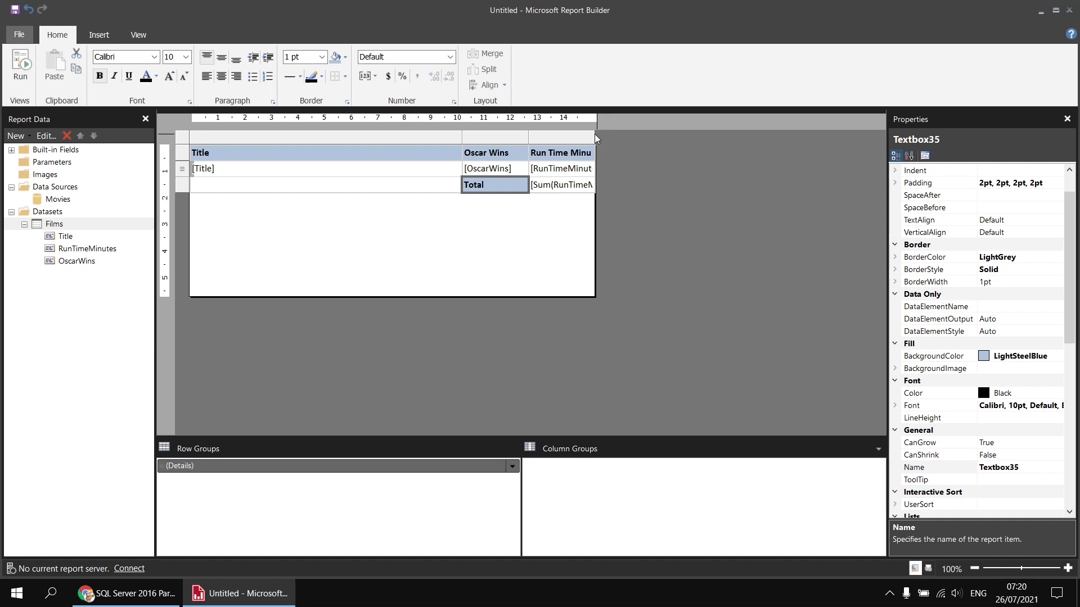
pyautogui.moveTo(595, 134); pyautogui.dragTo(640, 136)
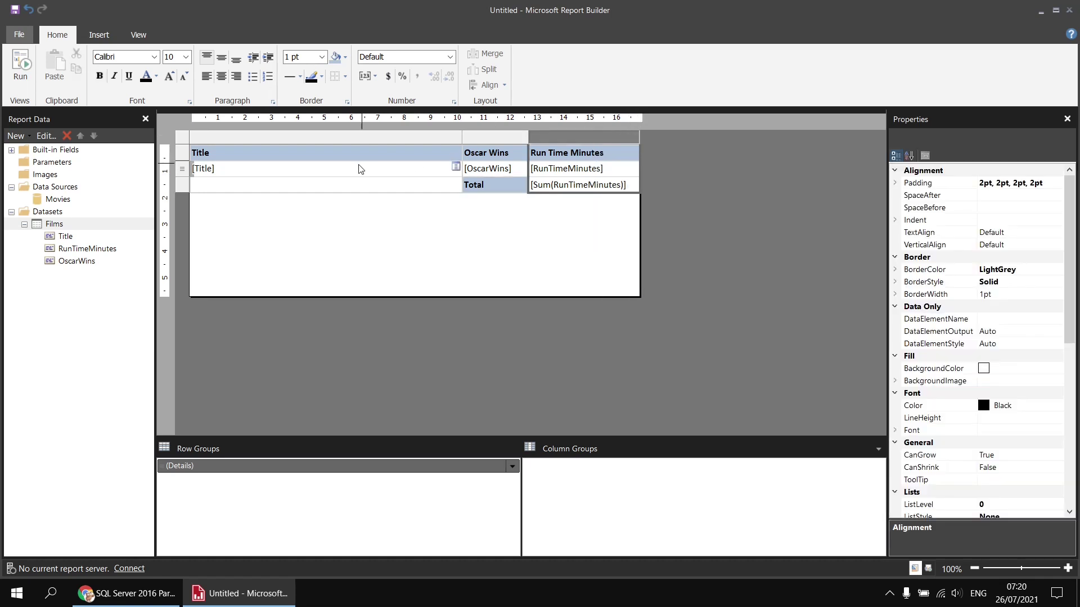
# Run the report and go to its last page (25), where the Total reads 143583.
pyautogui.click(23, 71)
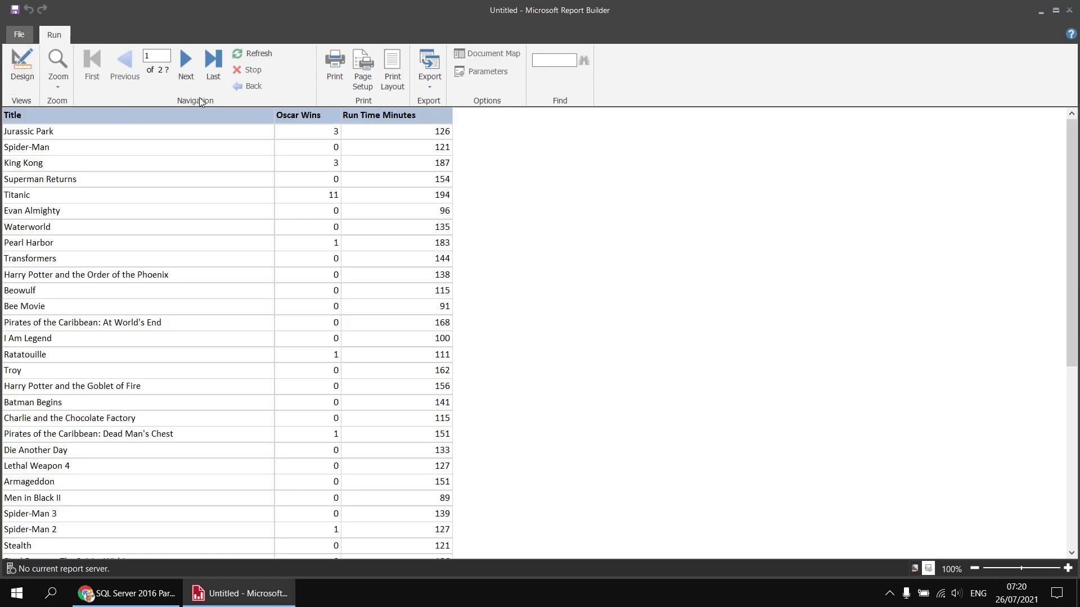
pyautogui.click(214, 75)
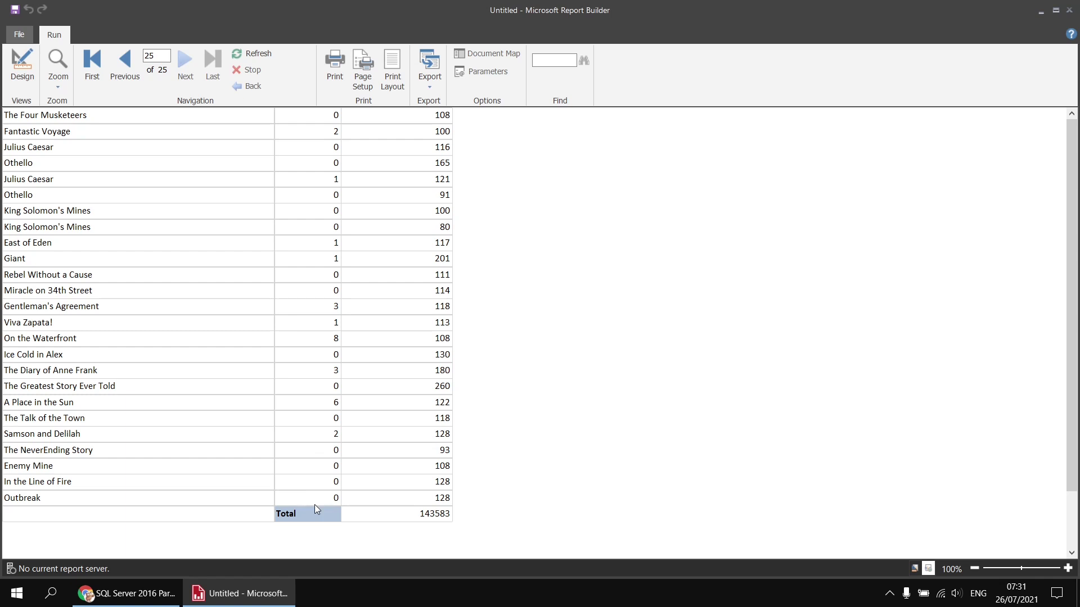
# Back in design view, insert two new rows below the Total row.
pyautogui.click(29, 79)
pyautogui.click(260, 188)
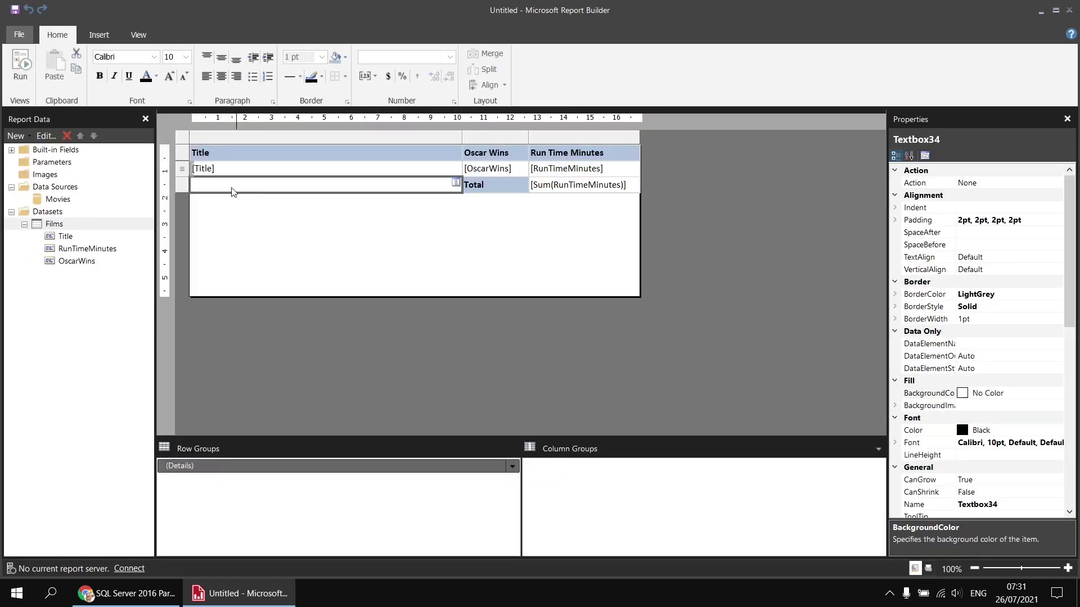
pyautogui.rightClick(187, 193)
pyautogui.moveTo(224, 197)
pyautogui.click(318, 212)
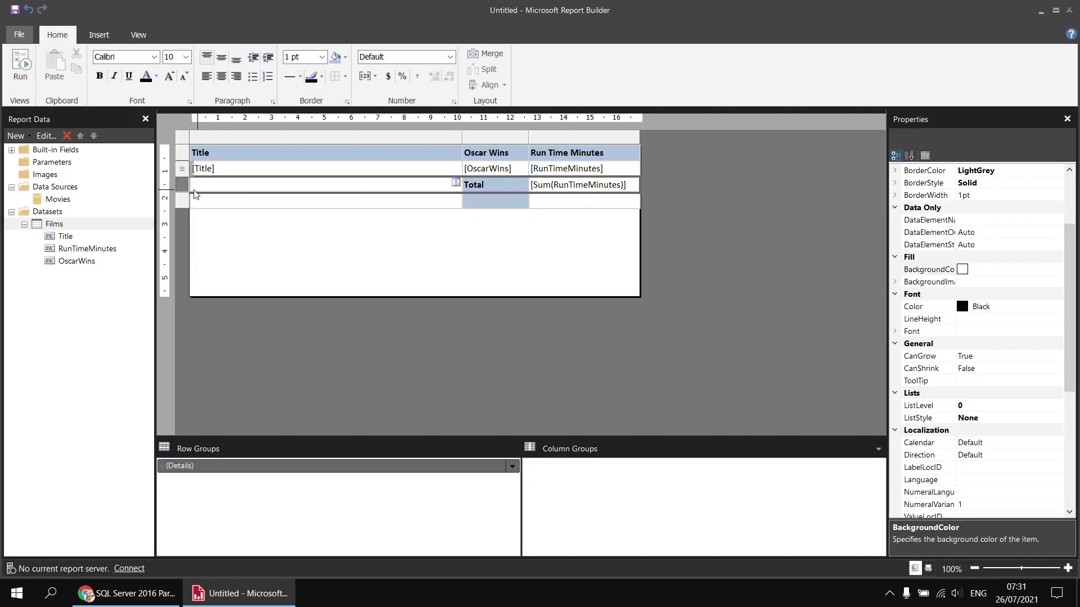
pyautogui.rightClick(183, 202)
pyautogui.moveTo(256, 211)
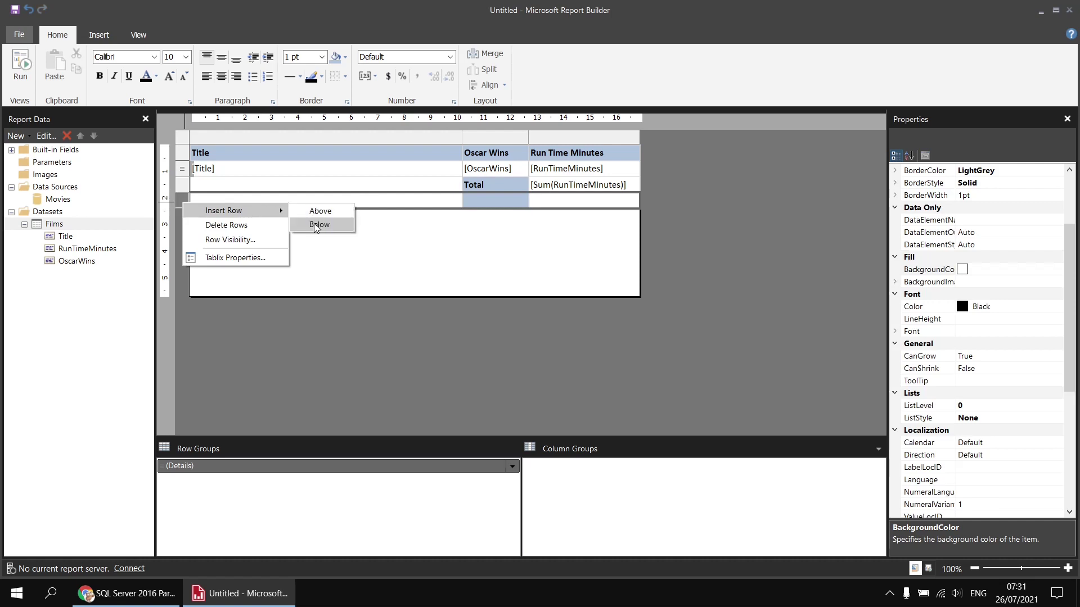
pyautogui.click(318, 225)
# Label the new rows 'Total for Winners' and 'Total for Losers', widen Oscar Wins, and open the Winners run-time cell's expression.
pyautogui.click(501, 205)
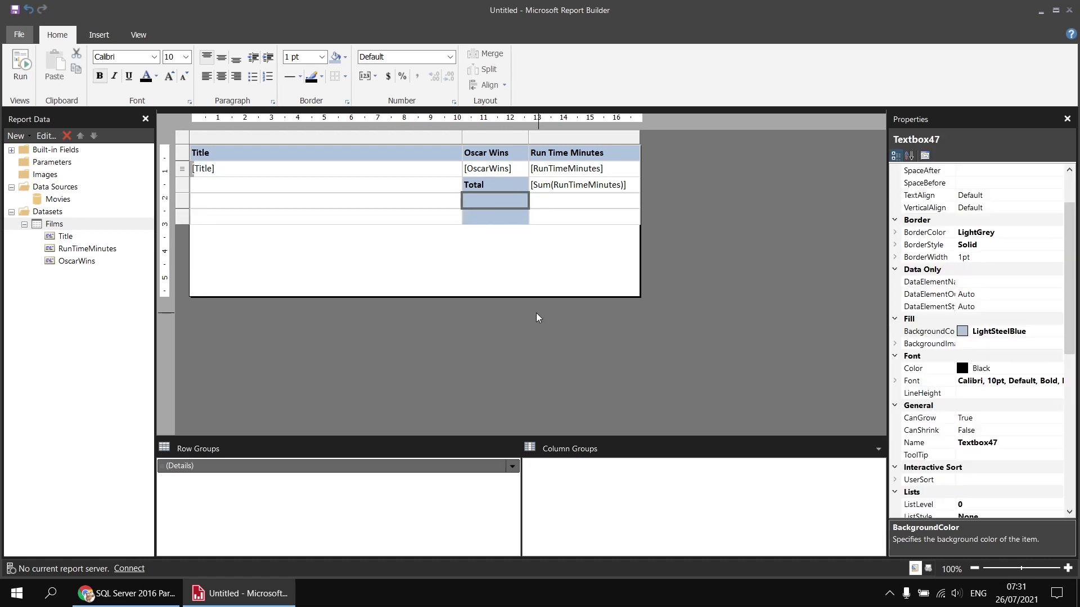
pyautogui.write('Total for ')
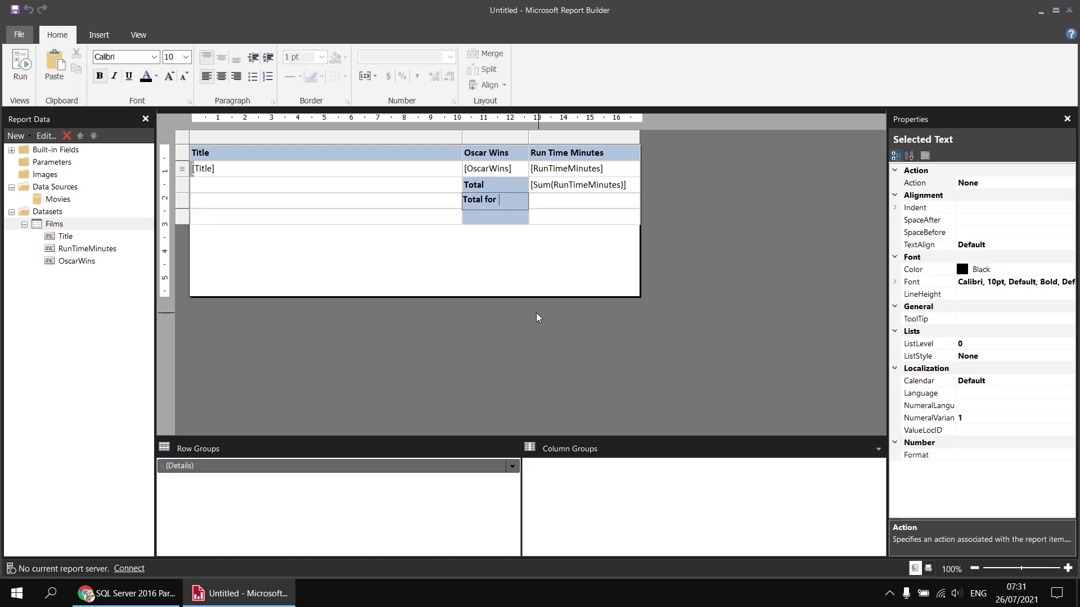
pyautogui.write('Winners')
pyautogui.moveTo(529, 139); pyautogui.dragTo(549, 139)
pyautogui.click(500, 220)
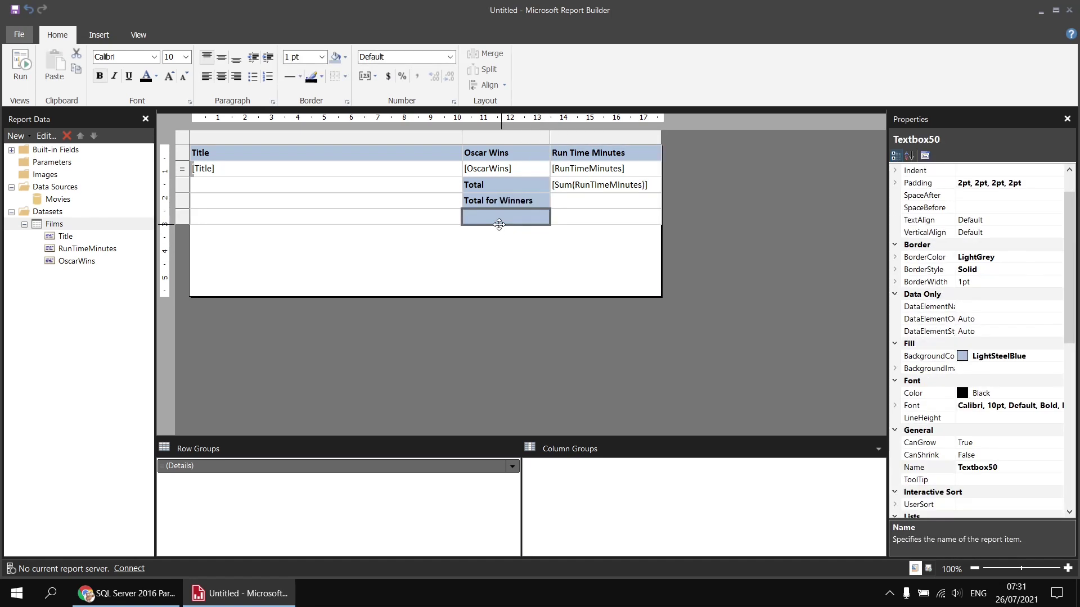
pyautogui.write('Total for Losers')
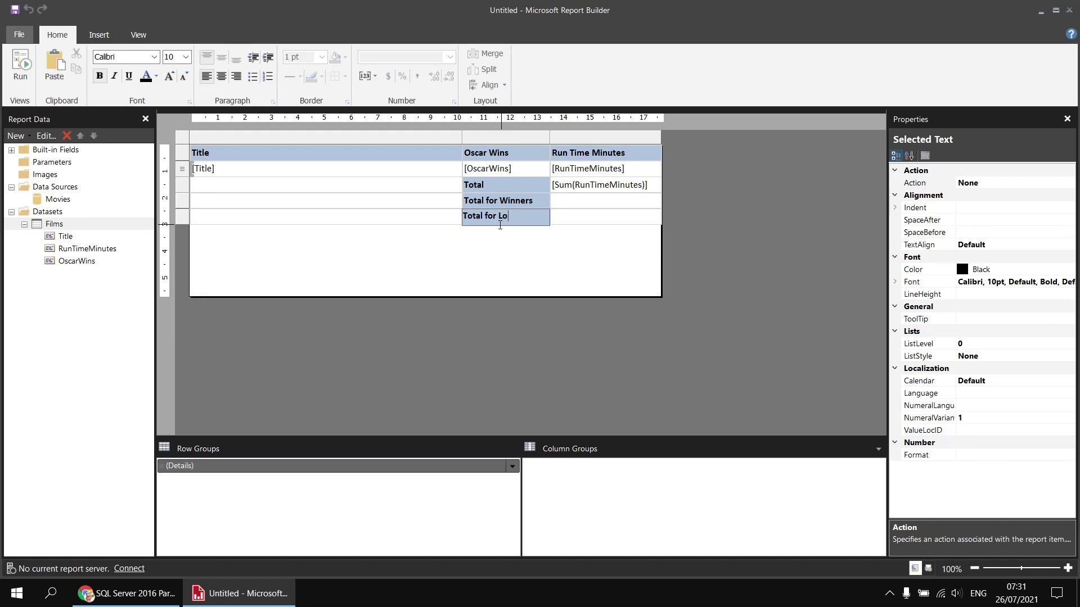
pyautogui.rightClick(586, 203)
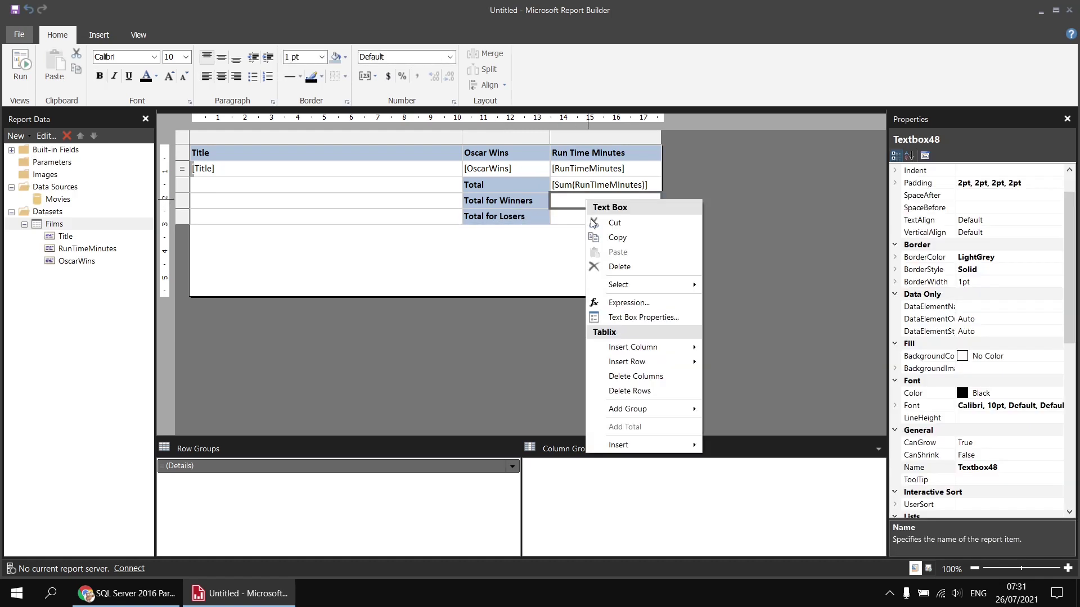
pyautogui.click(616, 309)
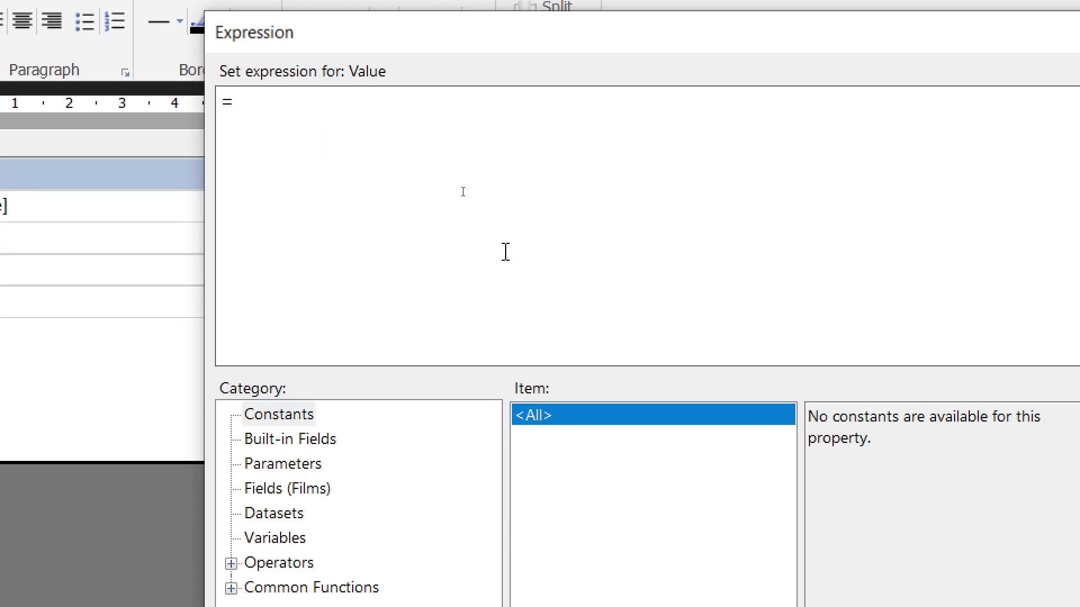
# Set the Winners run-time expression to =Sum(IIf(Fields!OscarWins.Value>0,Fields!RunTimeMinutes.Value,0)).
pyautogui.write('Sum(')
pyautogui.write('IIf')
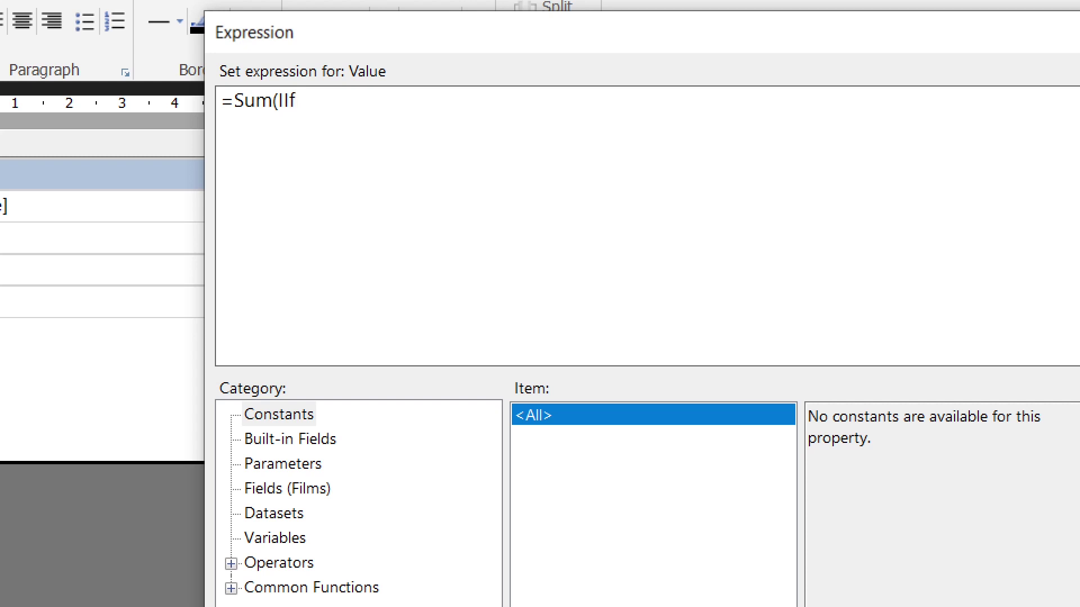
pyautogui.write('(')
pyautogui.click(304, 489)
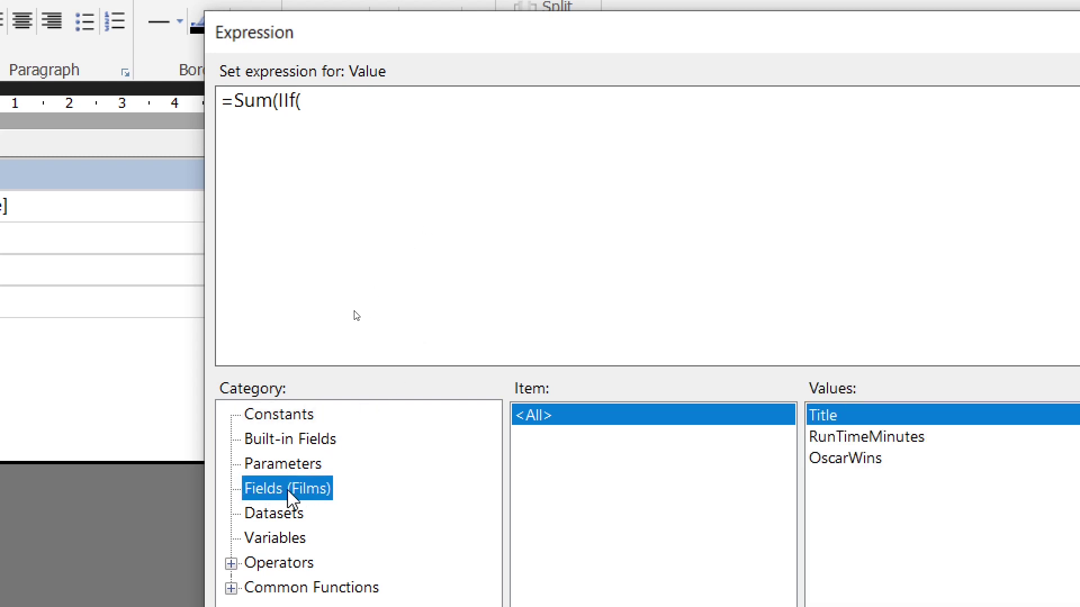
pyautogui.click(834, 460)
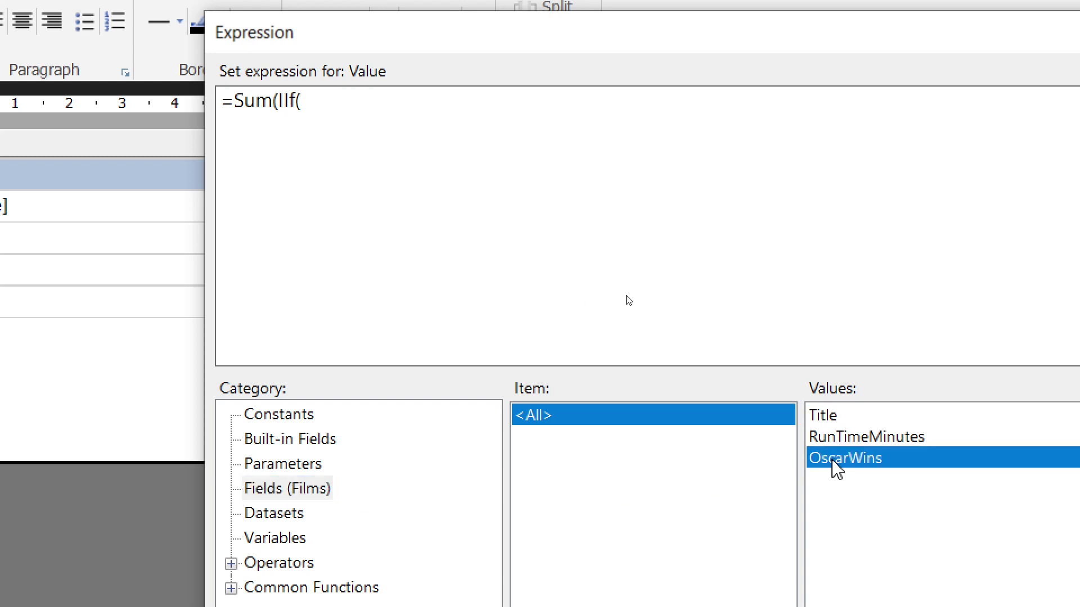
pyautogui.doubleClick(833, 461)
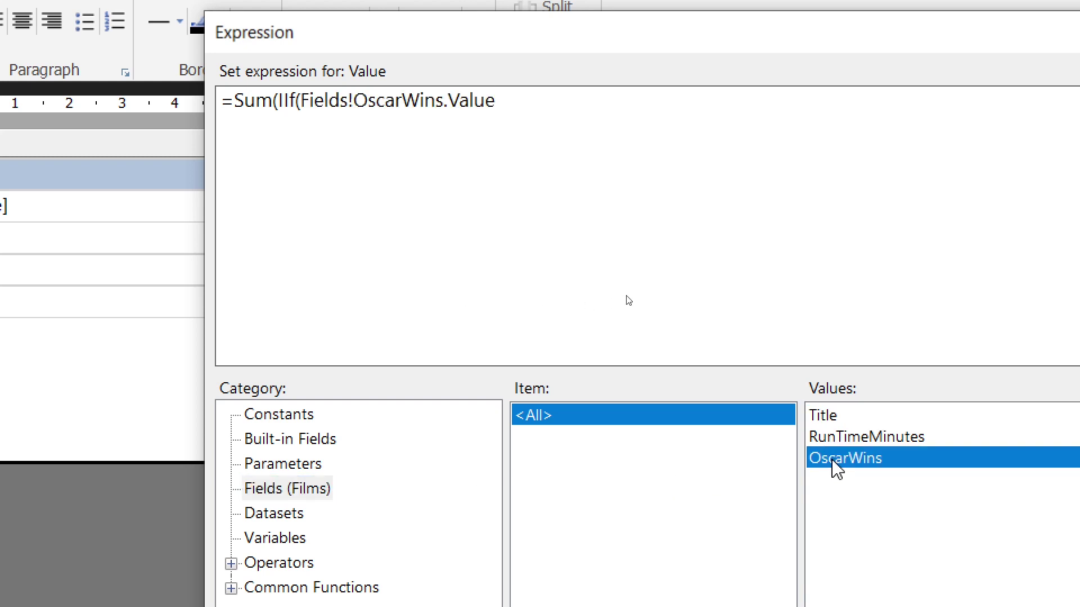
pyautogui.write('>0,')
pyautogui.doubleClick(834, 438)
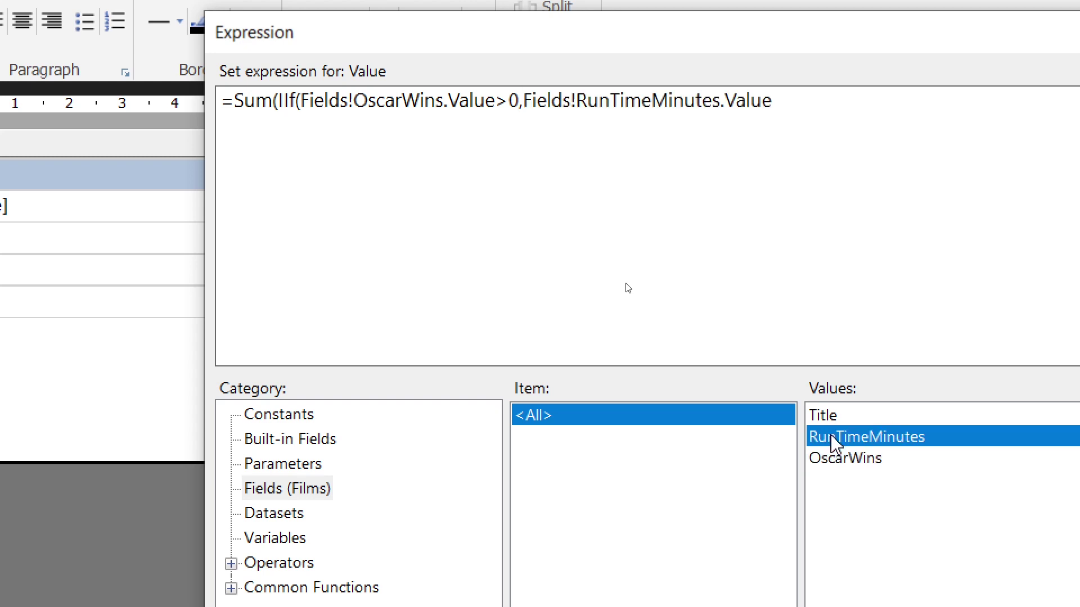
pyautogui.write(',')
pyautogui.write('0')
pyautogui.write('))')
pyautogui.hotkey('ctrl', 'a')
pyautogui.hotkey('ctrl', 'c')
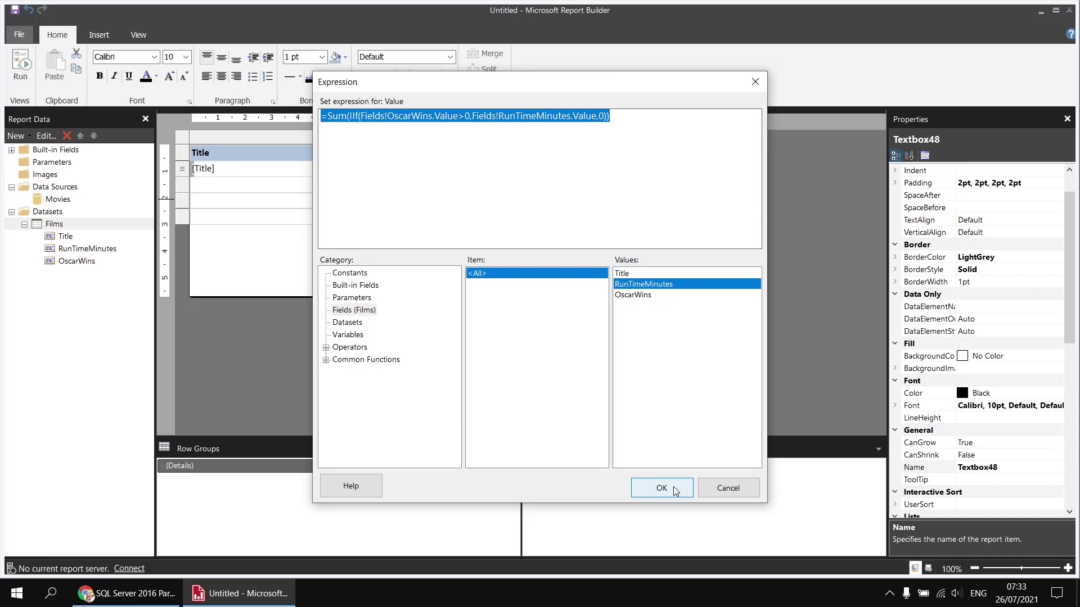
pyautogui.click(674, 489)
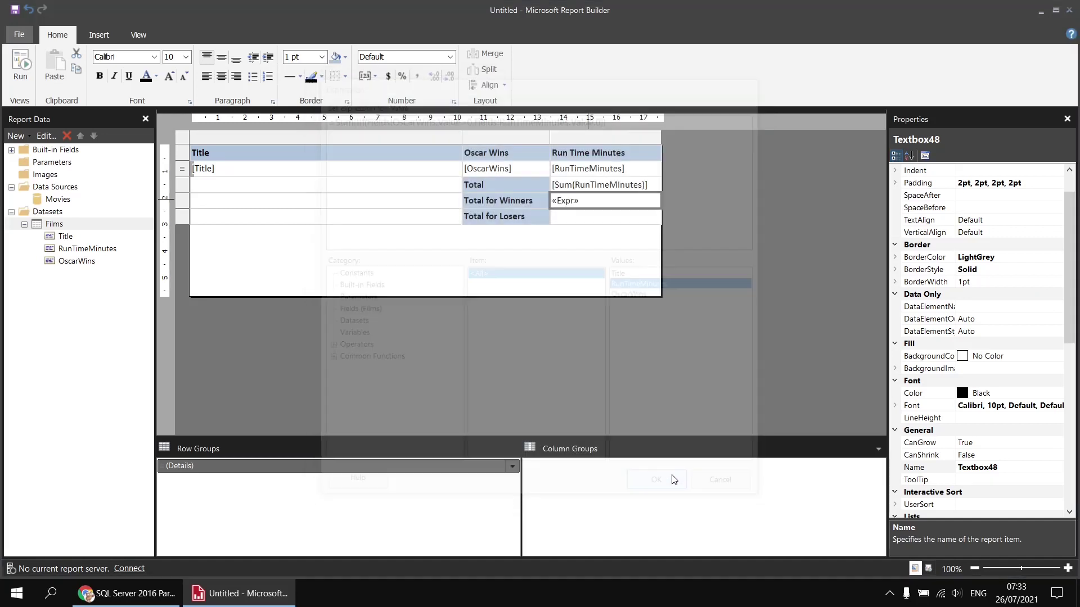
# Set the Losers run-time expression to =Sum(IIf(Fields!OscarWins.Value=0,Fields!RunTimeMinutes.Value,0)).
pyautogui.rightClick(580, 222)
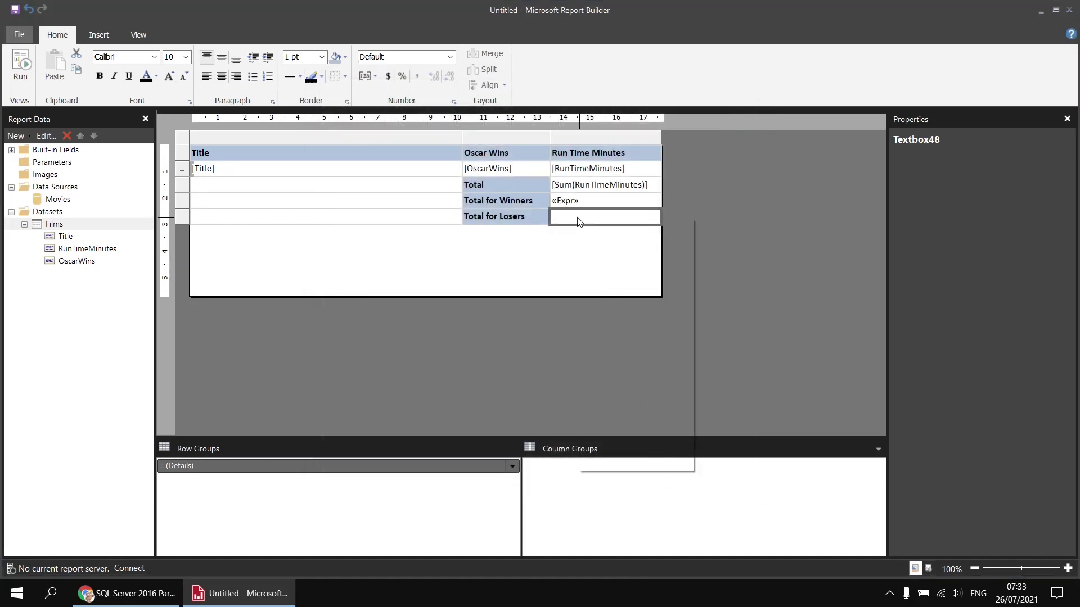
pyautogui.click(620, 321)
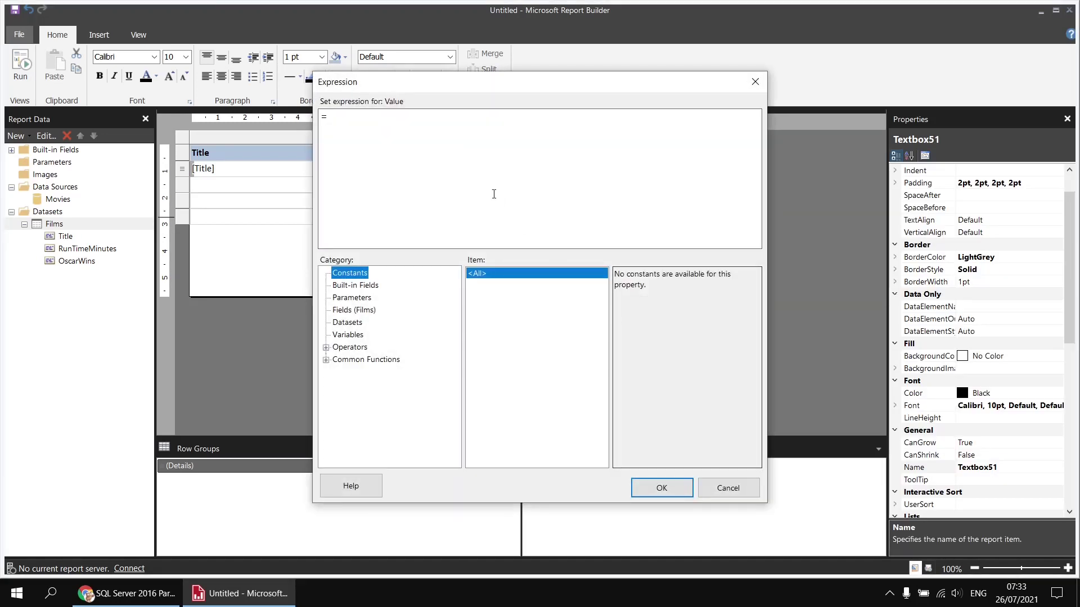
pyautogui.hotkey('ctrl', 'v')
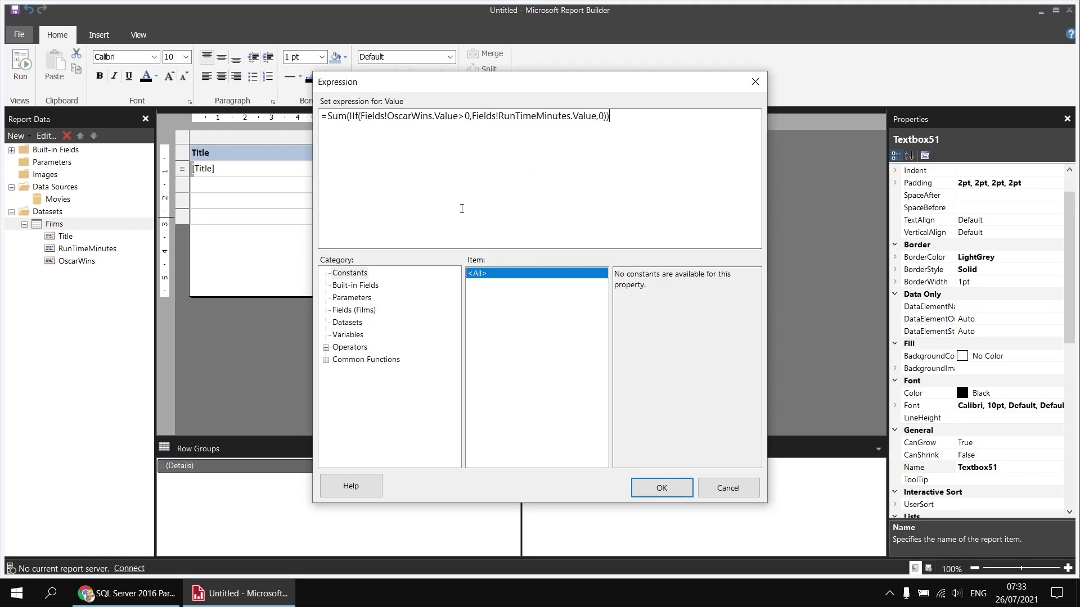
pyautogui.click(463, 115)
pyautogui.moveTo(464, 116); pyautogui.dragTo(460, 117)
pyautogui.write('=')
pyautogui.click(662, 489)
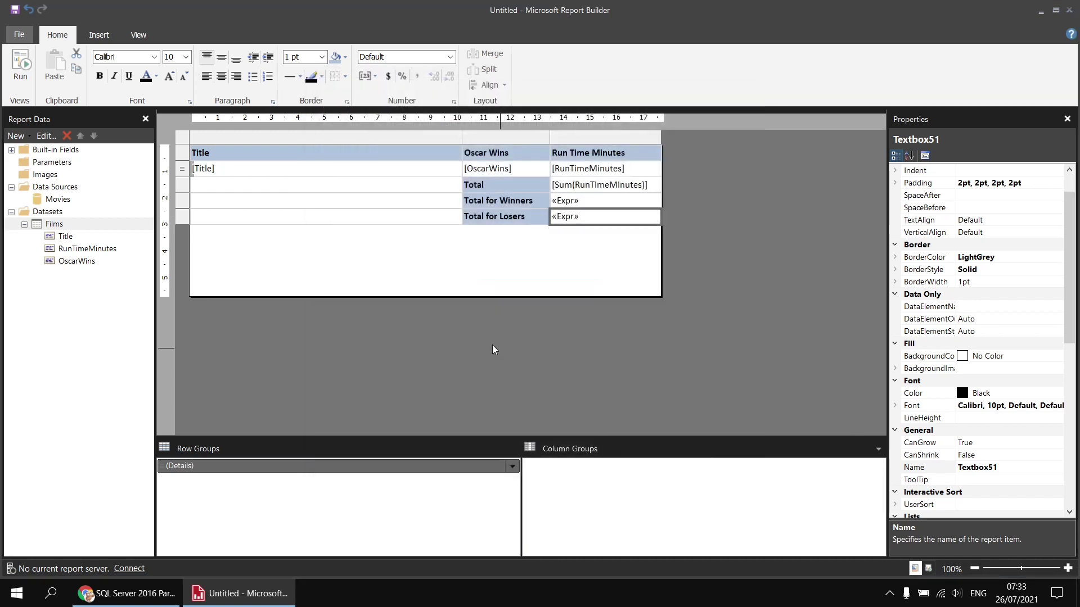
# Run the report and view the last page's totals: 143583, winners 33926, losers 109657.
pyautogui.click(28, 66)
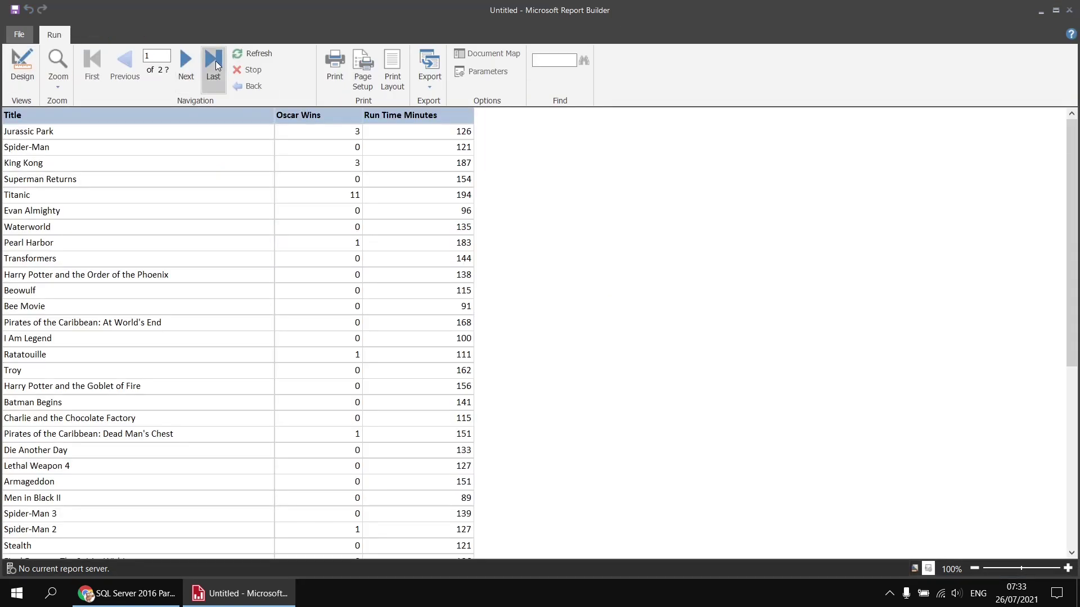
pyautogui.click(214, 61)
pyautogui.scroll(-3, 513, 449)
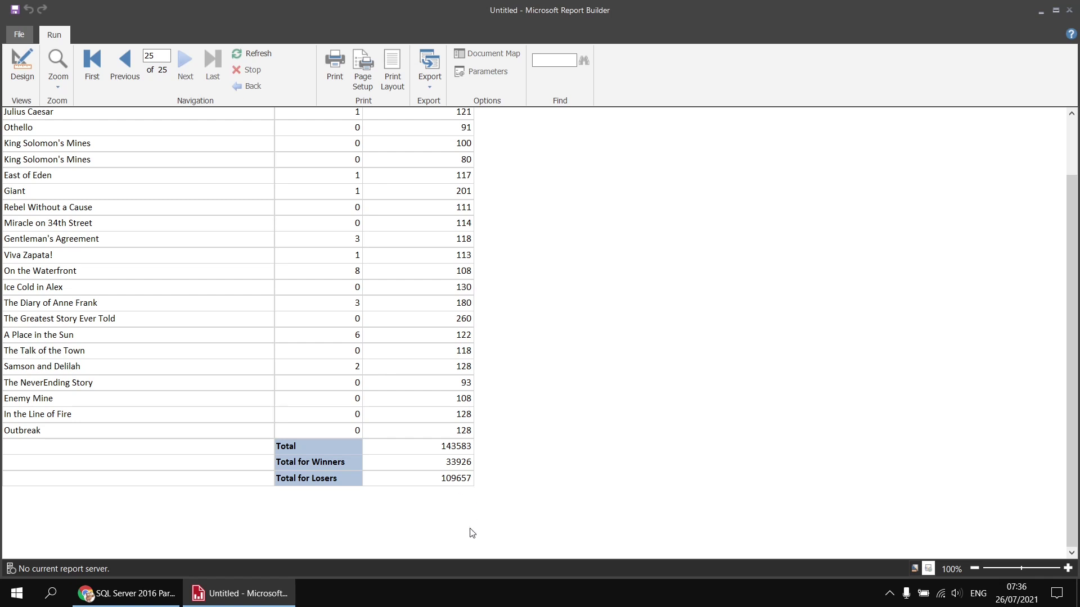
# Back in design view, insert two new rows below the Total for Losers row.
pyautogui.click(22, 69)
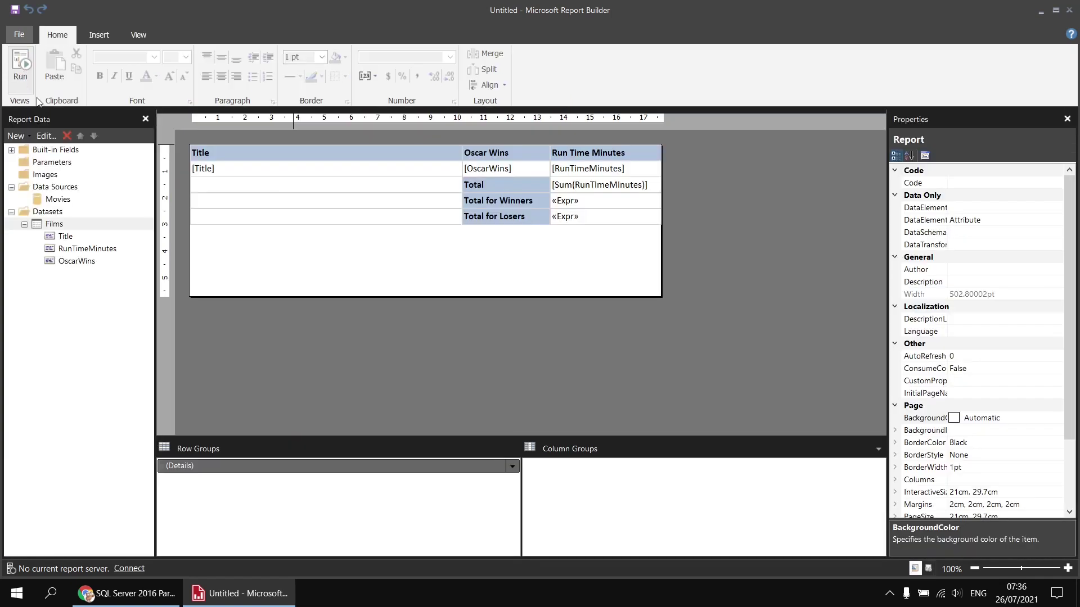
pyautogui.click(265, 219)
pyautogui.rightClick(182, 217)
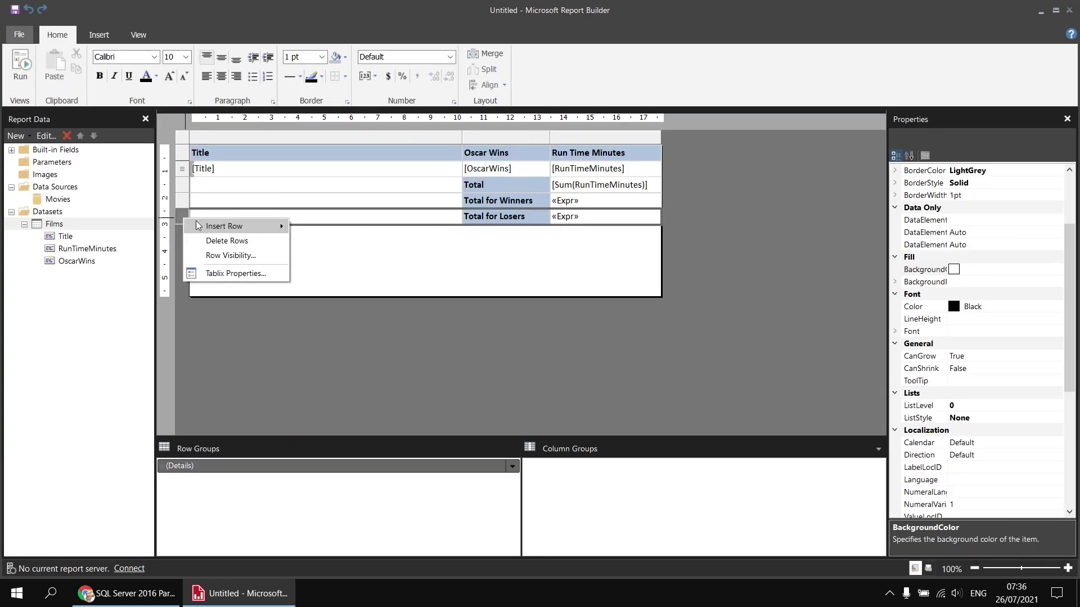
pyautogui.moveTo(198, 225)
pyautogui.click(317, 239)
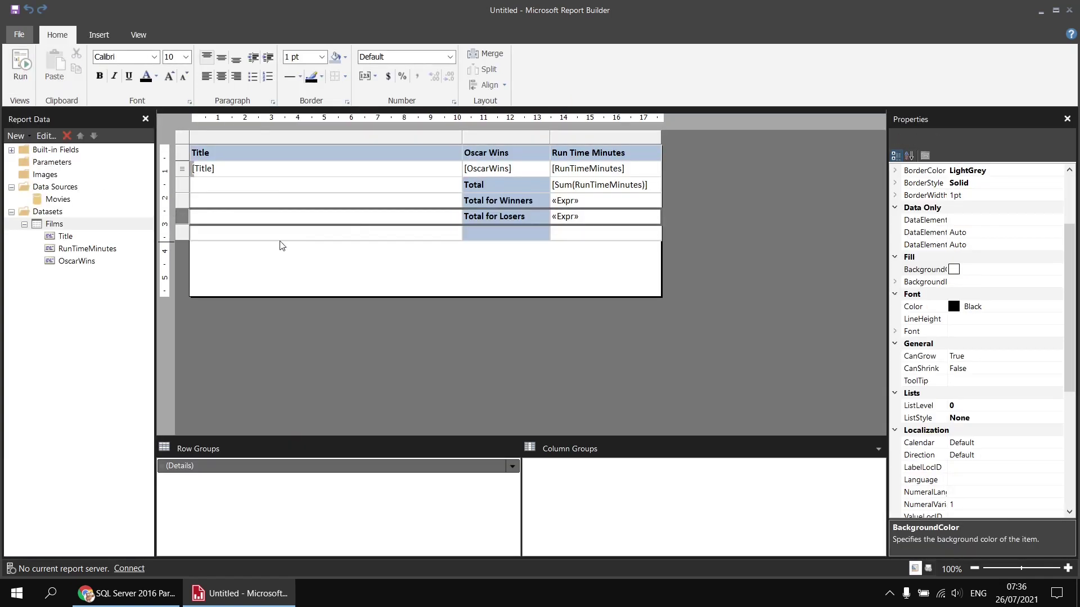
pyautogui.rightClick(183, 237)
pyautogui.moveTo(253, 243)
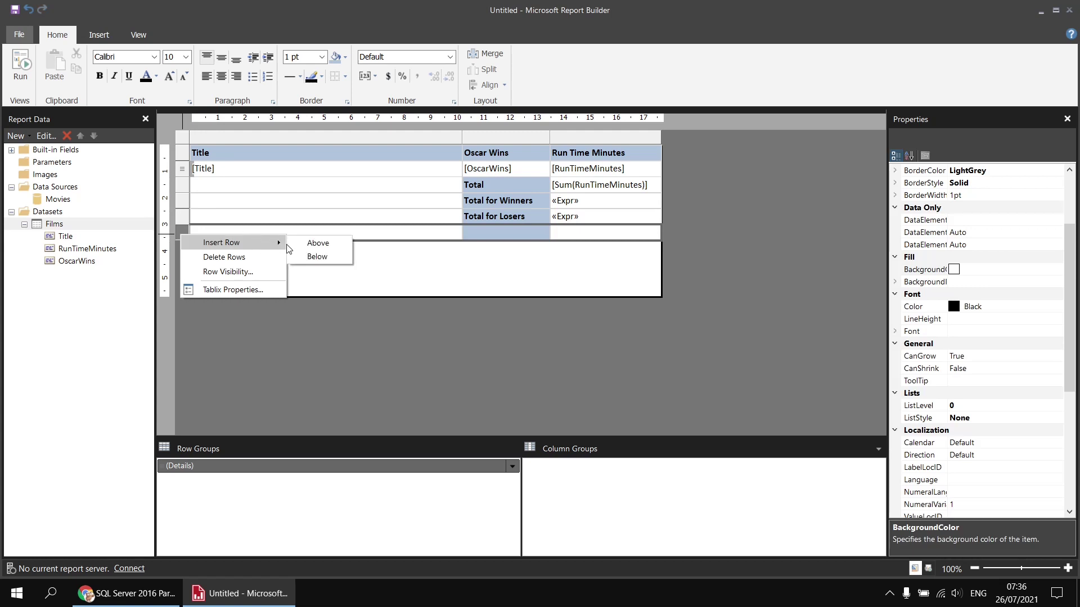
pyautogui.click(317, 257)
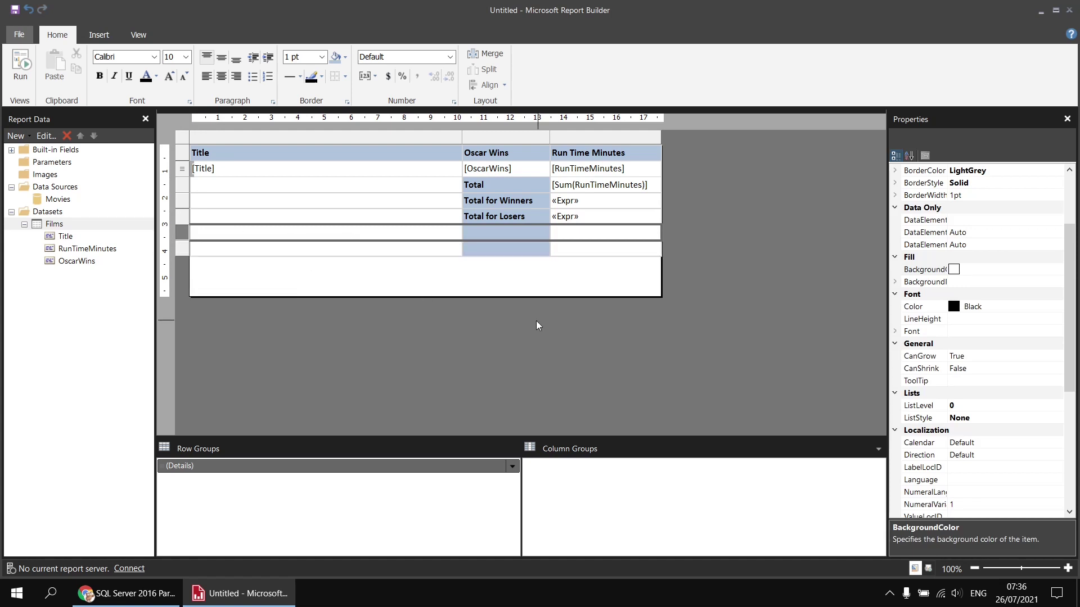
# Label the first new row Count in the Oscar Wins column.
pyautogui.click(510, 245)
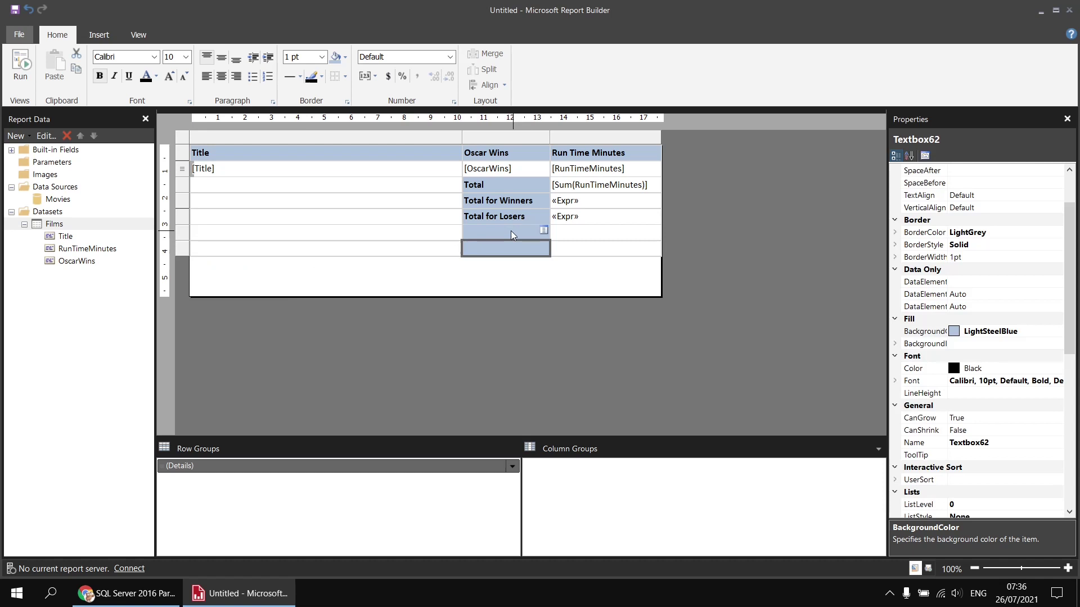
pyautogui.click(510, 231)
pyautogui.write('Count')
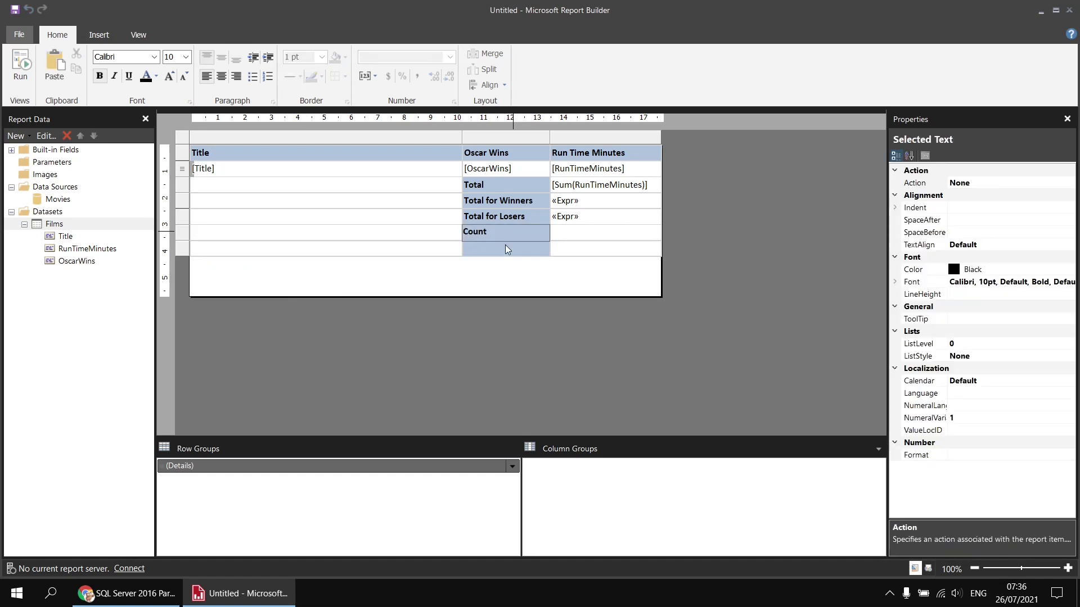
pyautogui.click(502, 250)
# Label the last row Count Winners and put RunTimeMinutes into the Count row's run-time cell.
pyautogui.click(502, 251)
pyautogui.write('Count W')
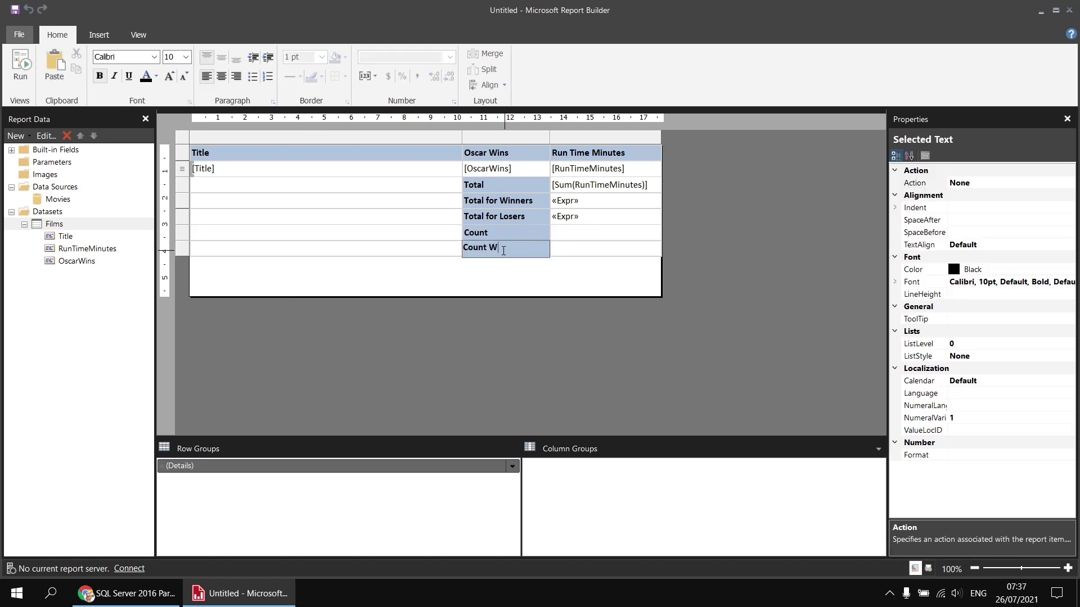
pyautogui.write('inners')
pyautogui.click(583, 236)
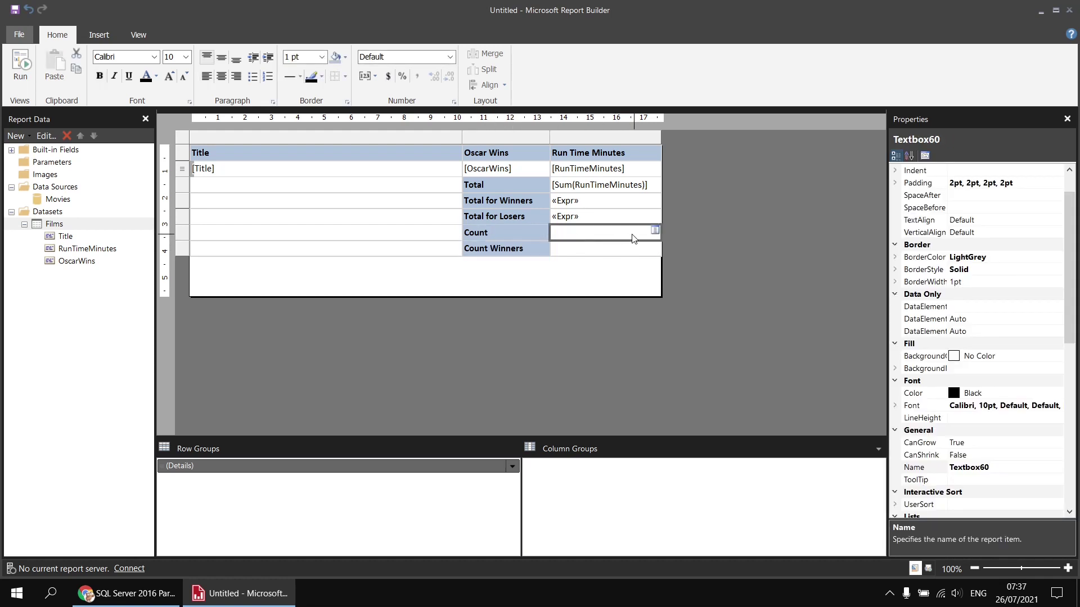
pyautogui.click(655, 231)
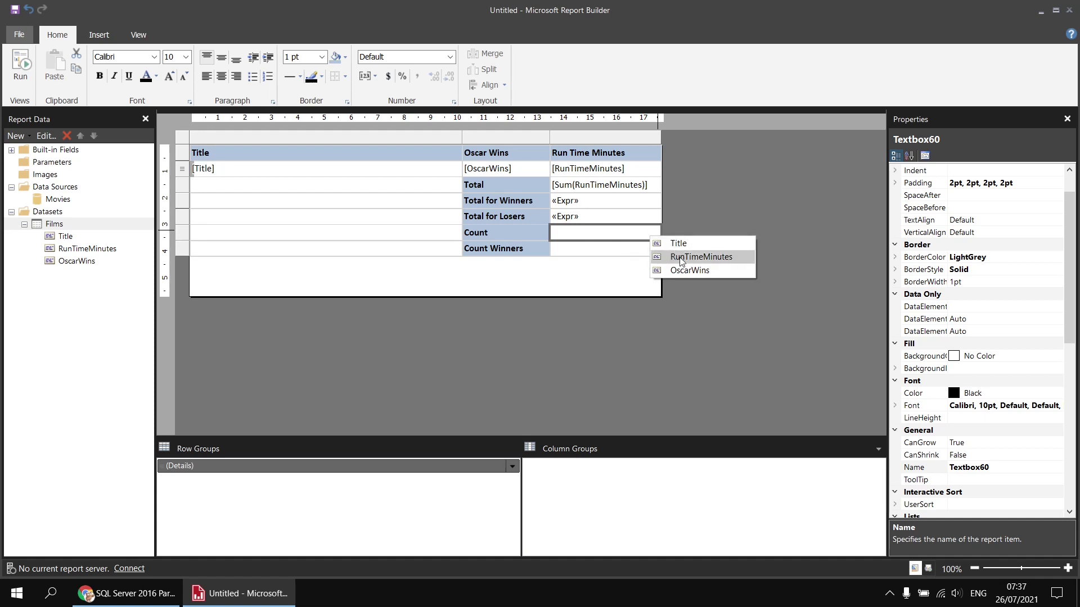
pyautogui.click(697, 257)
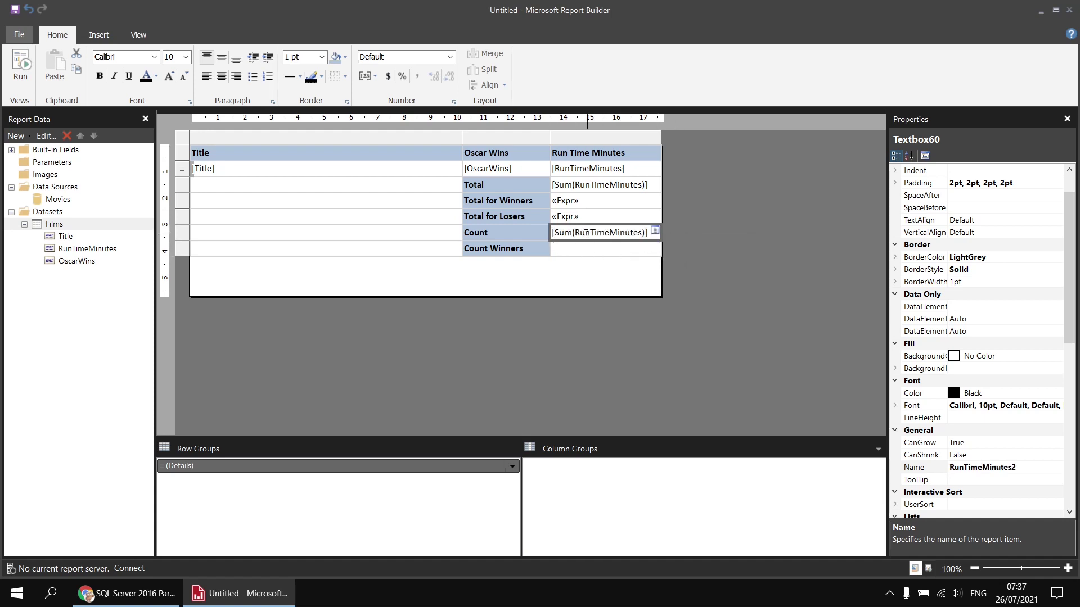
# Change the Count row's run-time aggregate from Sum to Count.
pyautogui.click(566, 232)
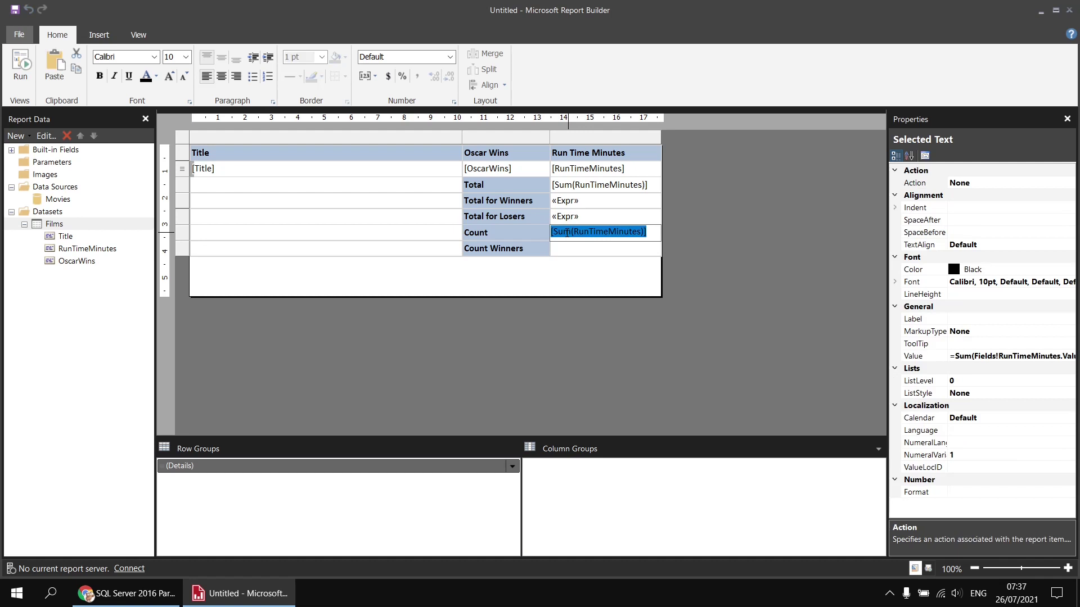
pyautogui.rightClick(567, 233)
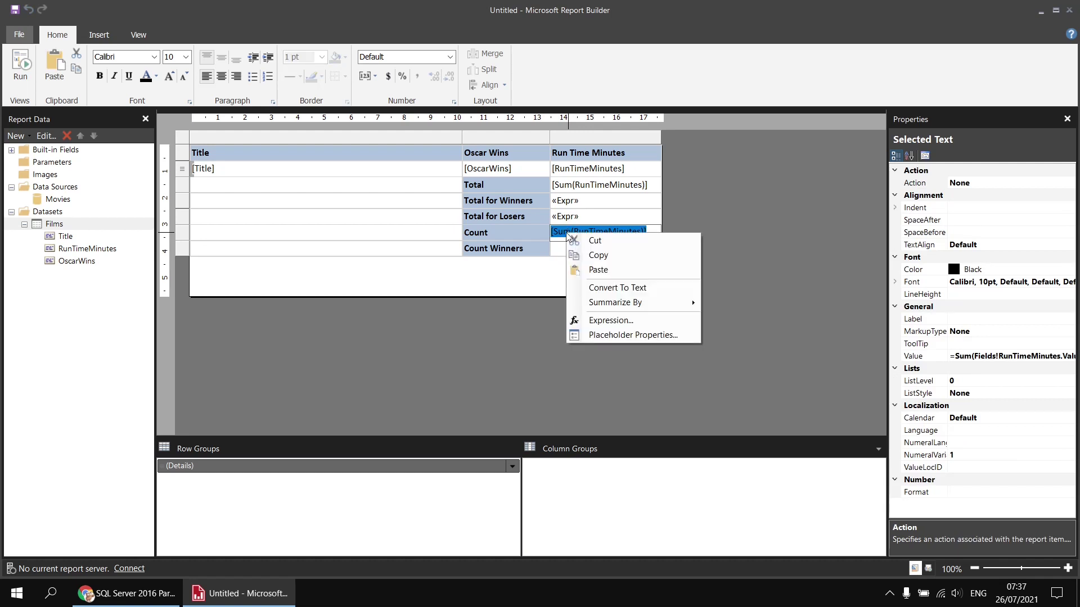
pyautogui.moveTo(597, 305)
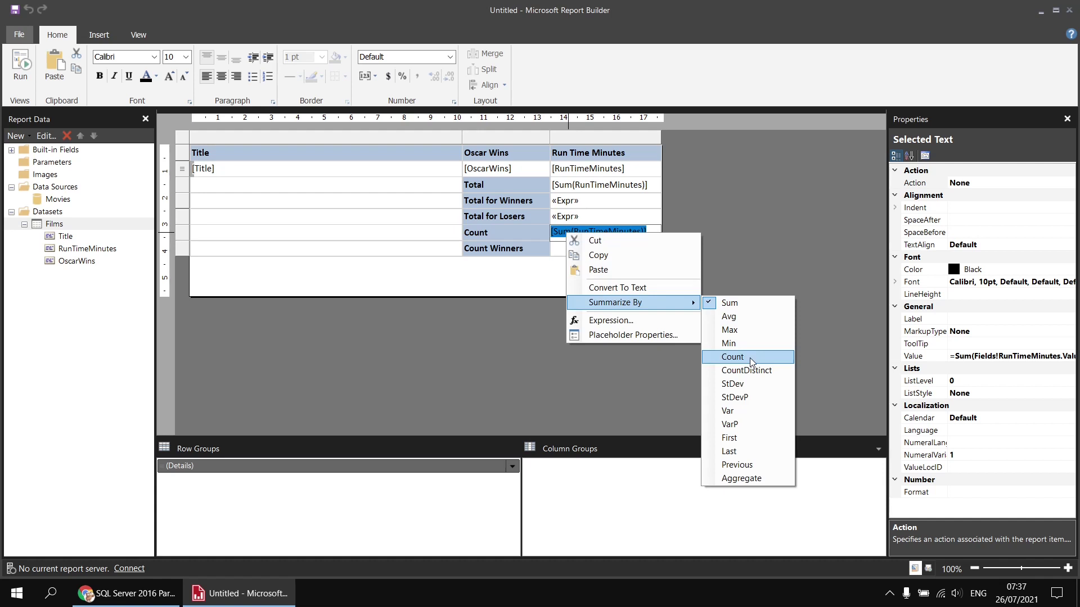
pyautogui.click(733, 357)
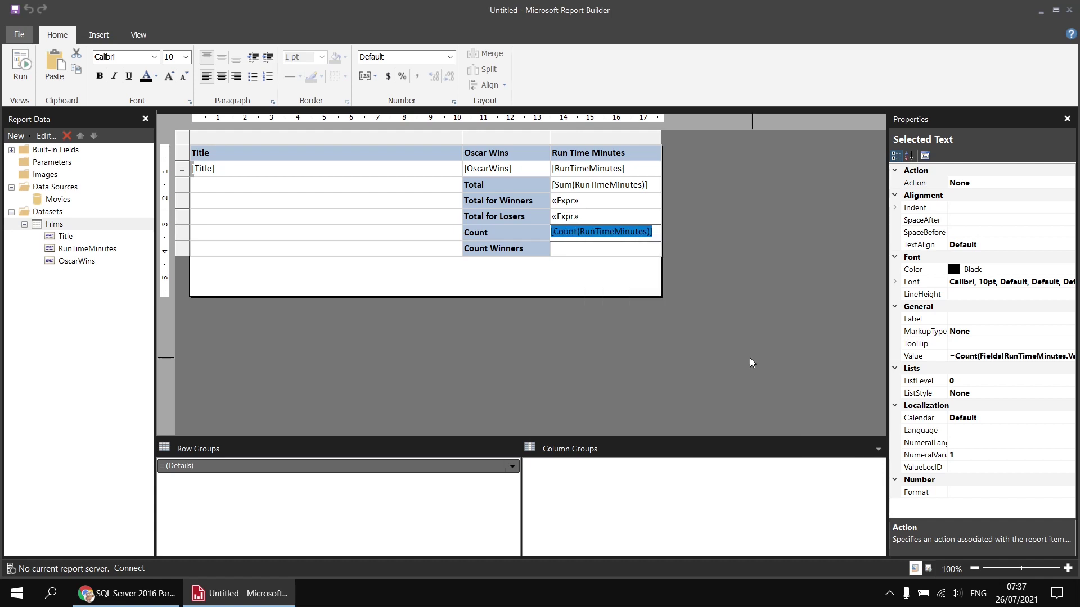
pyautogui.click(612, 252)
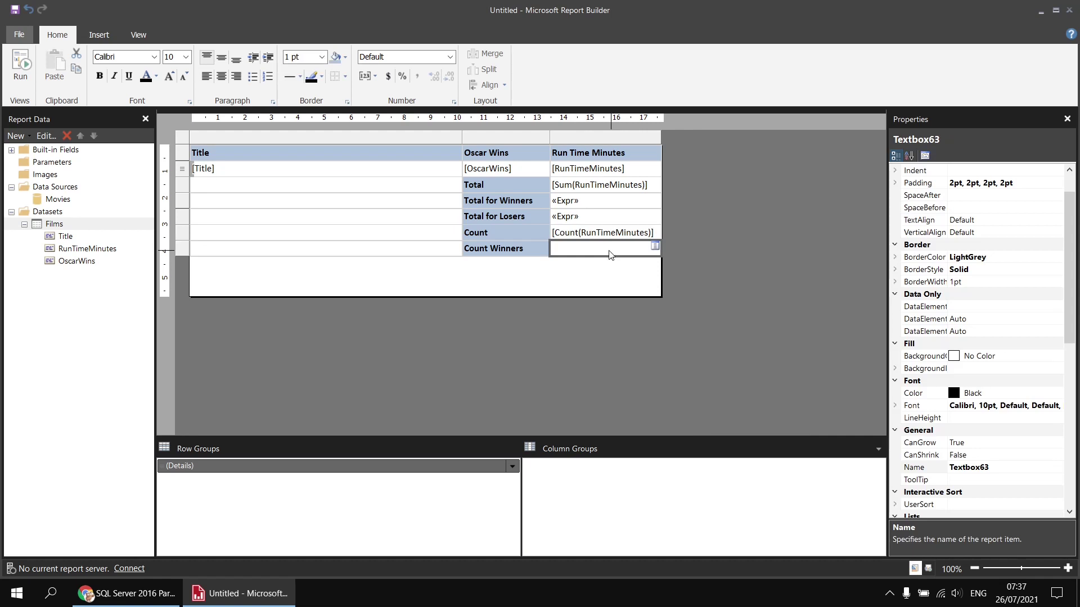
# Copy the Total for Winners cell's expression.
pyautogui.rightClick(600, 204)
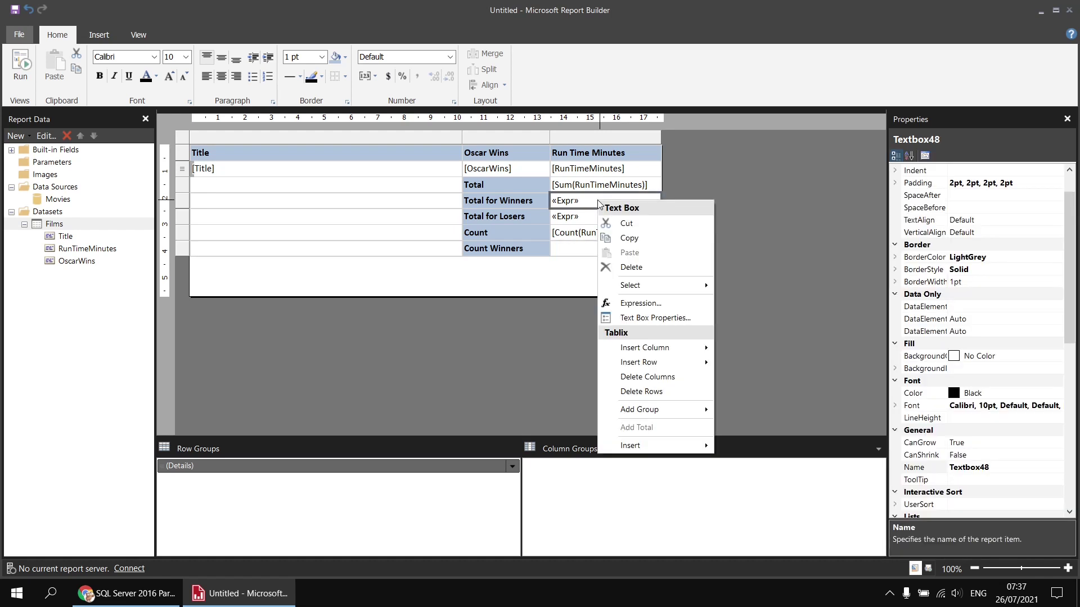
pyautogui.click(640, 305)
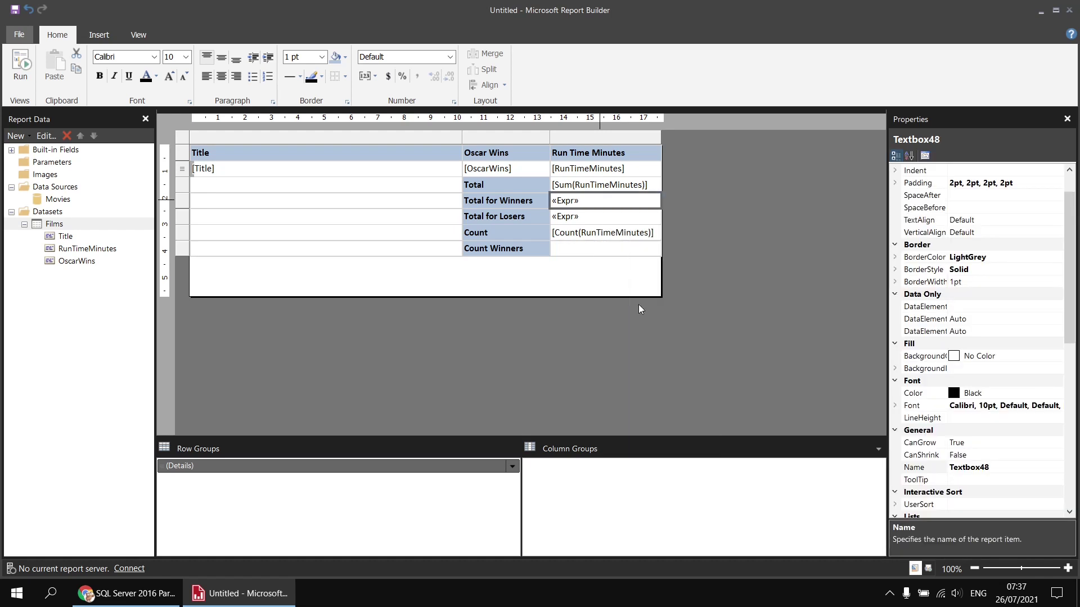
pyautogui.moveTo(610, 116); pyautogui.dragTo(306, 117)
pyautogui.hotkey('ctrl', 'c')
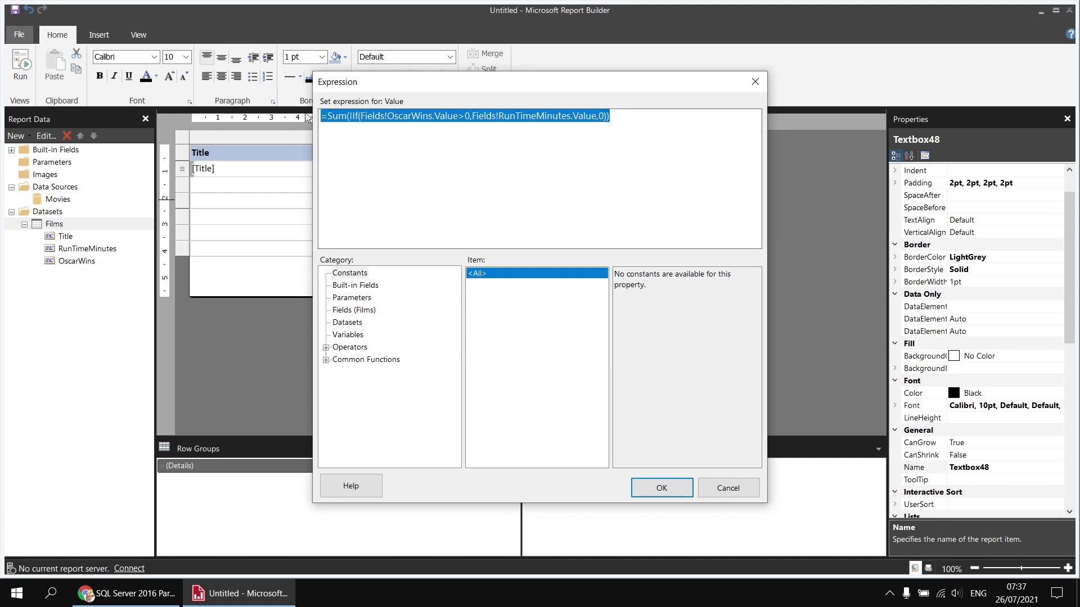
pyautogui.click(667, 489)
# Paste it as the Count Winners expression with Sum replaced by Count, then run the report.
pyautogui.rightClick(586, 250)
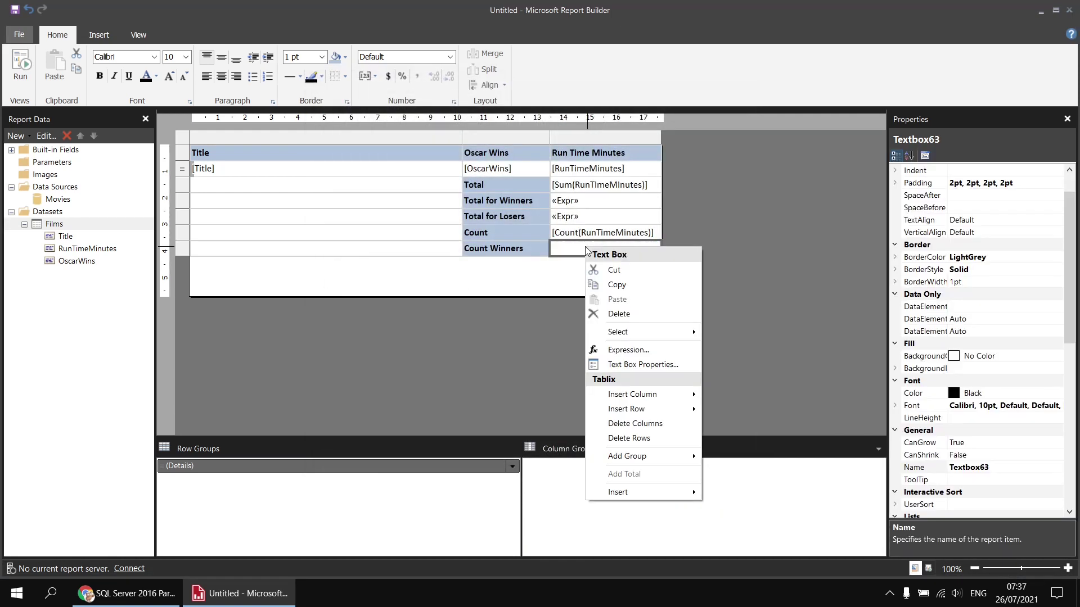
pyautogui.click(627, 351)
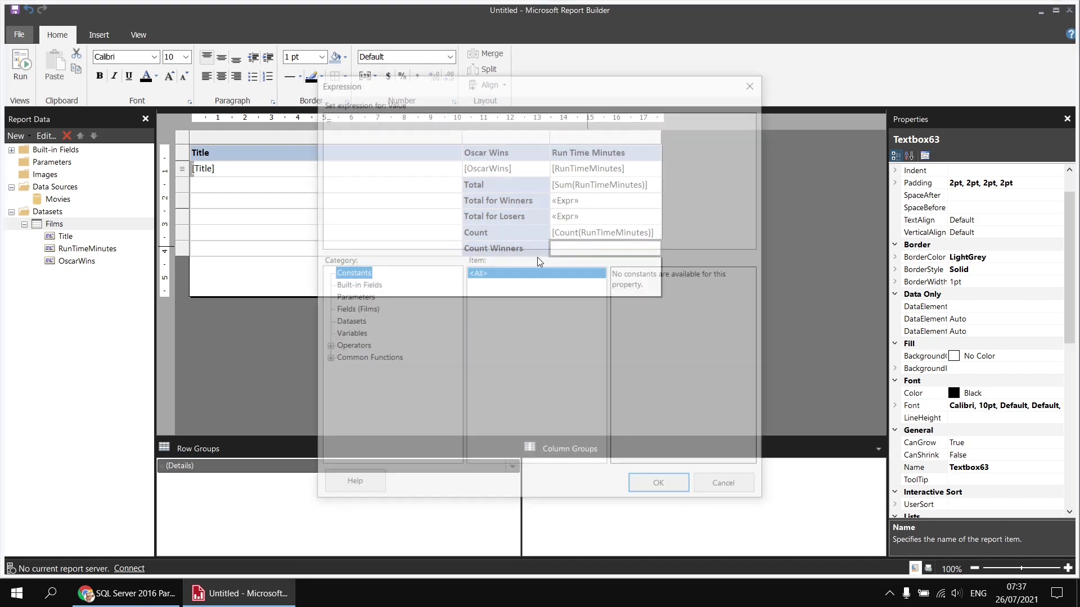
pyautogui.click(362, 143)
pyautogui.hotkey('ctrl', 'a')
pyautogui.hotkey('ctrl', 'v')
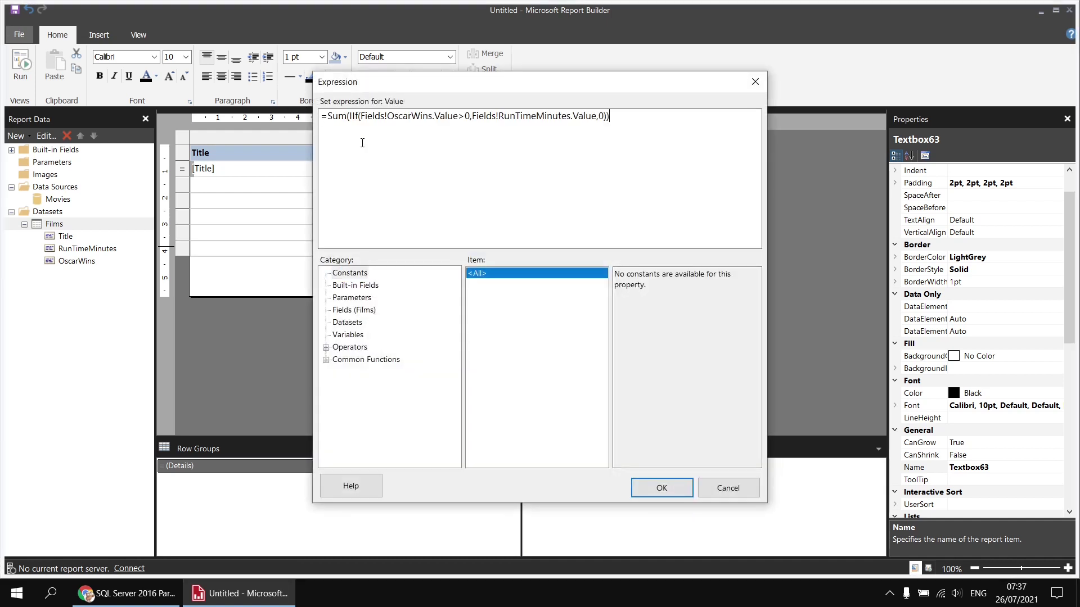
pyautogui.moveTo(347, 115); pyautogui.dragTo(328, 118)
pyautogui.write('Count')
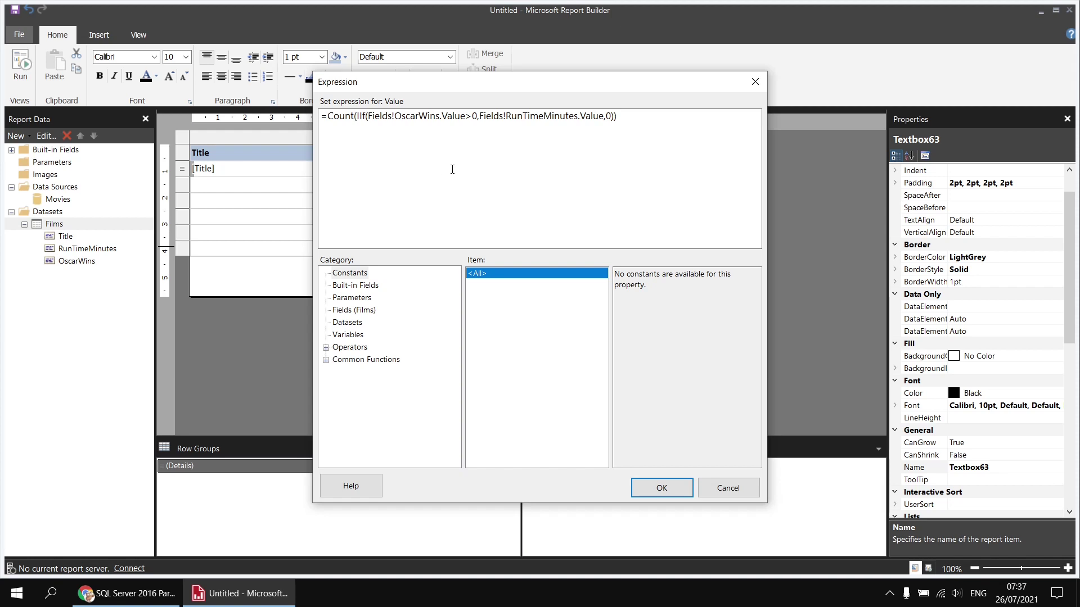
pyautogui.click(662, 487)
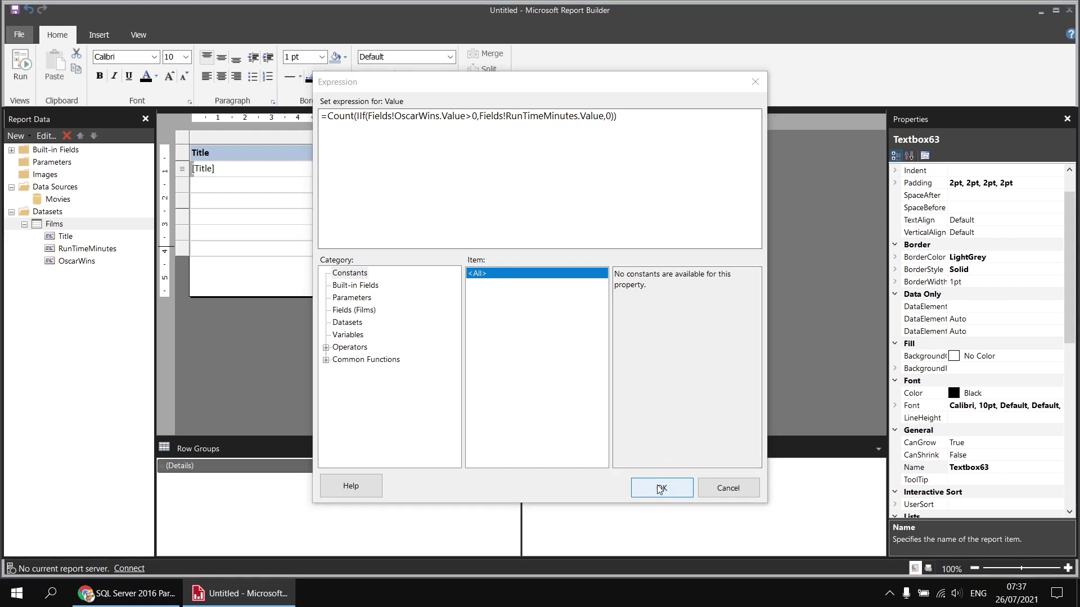
pyautogui.click(22, 70)
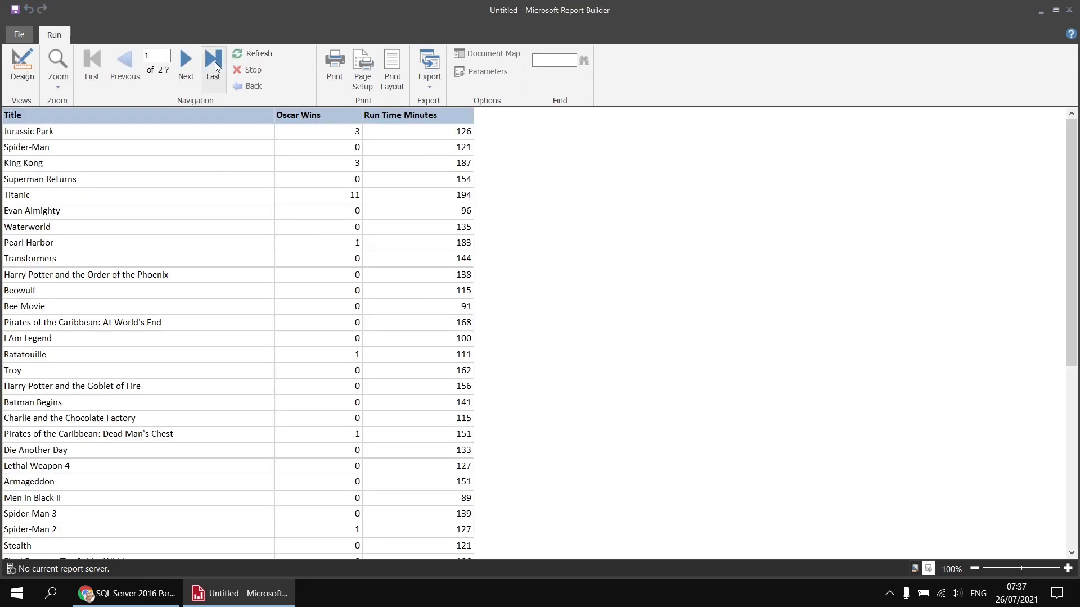
# Jump to page 25 and check that Count and Count Winners both read 1200.
pyautogui.click(214, 63)
pyautogui.scroll(-3, 648, 321)
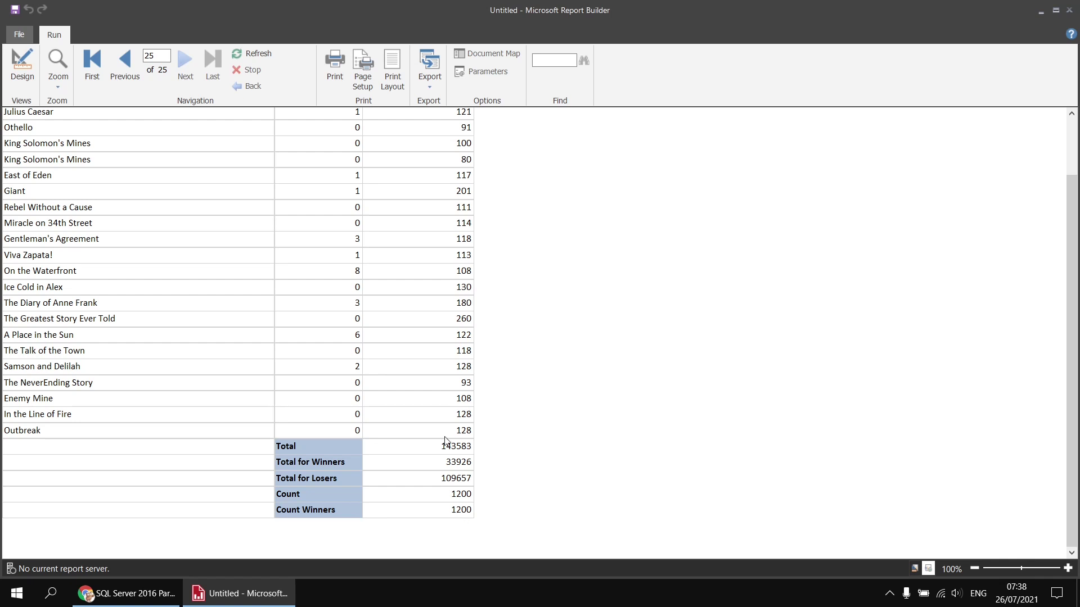
# In design view, make the Count Winners expression return Nothing instead of 0, copying the expression.
pyautogui.click(28, 71)
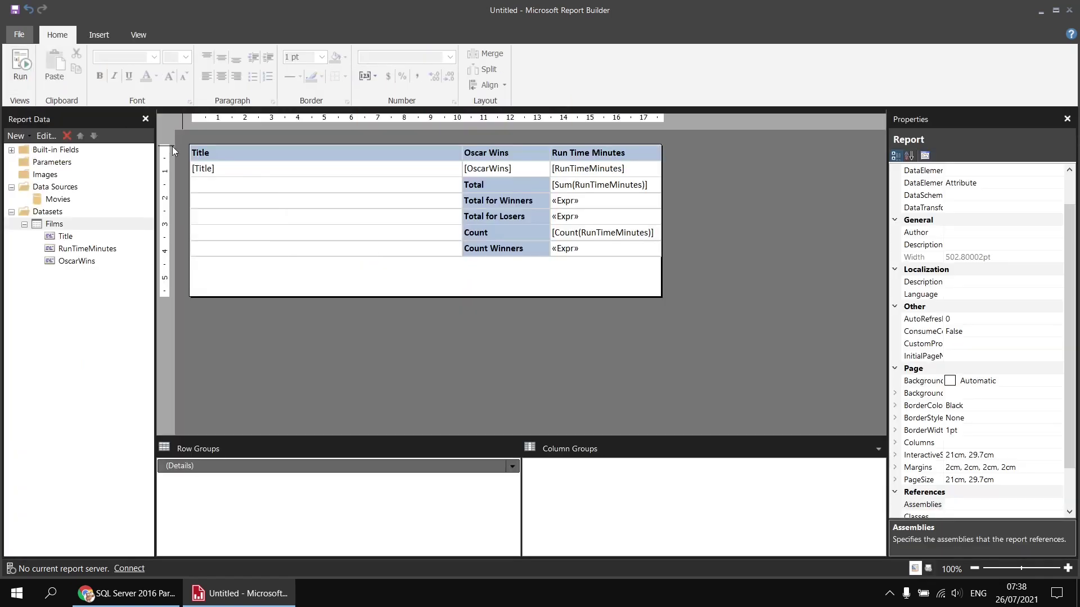
pyautogui.click(601, 253)
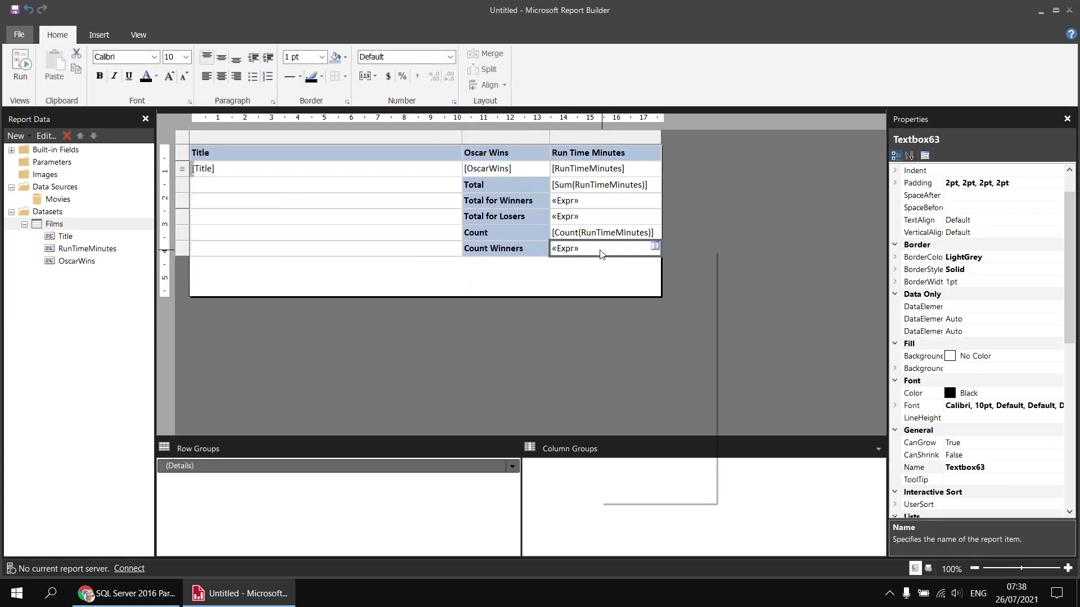
pyautogui.rightClick(600, 252)
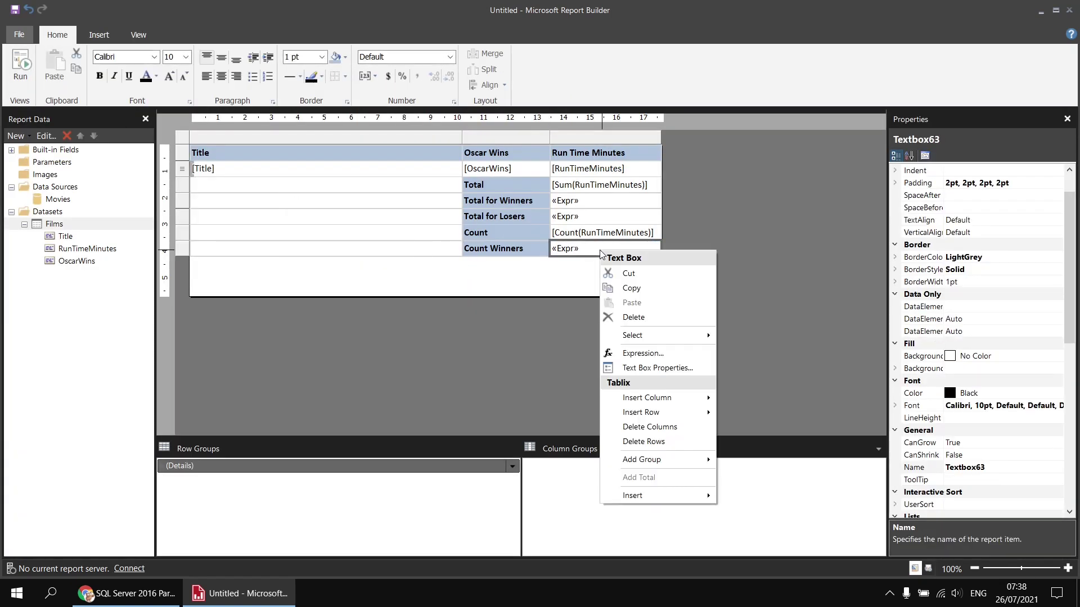
pyautogui.click(668, 355)
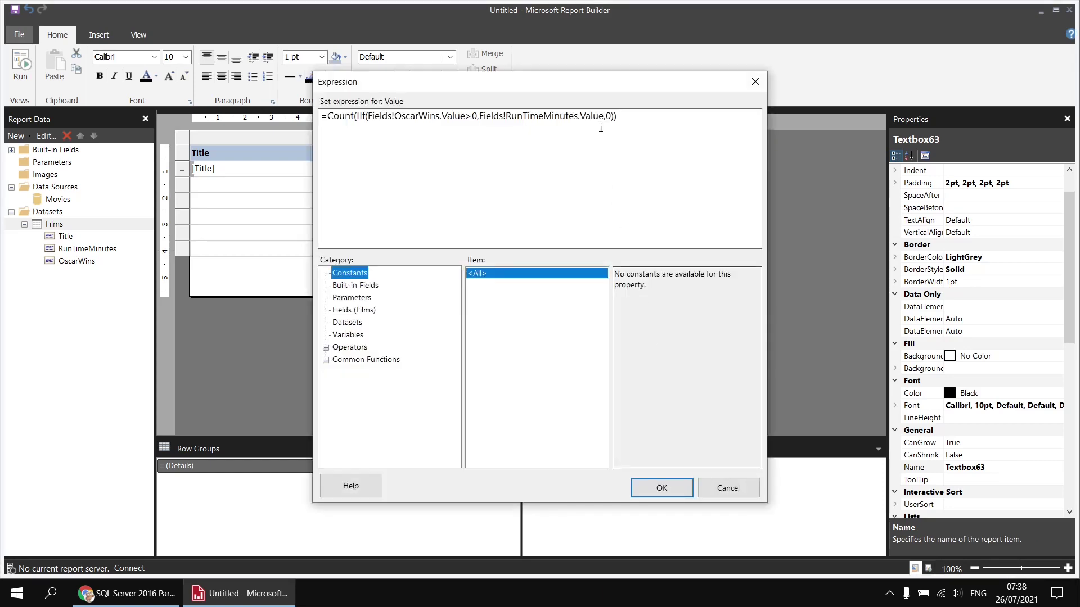
pyautogui.doubleClick(608, 117)
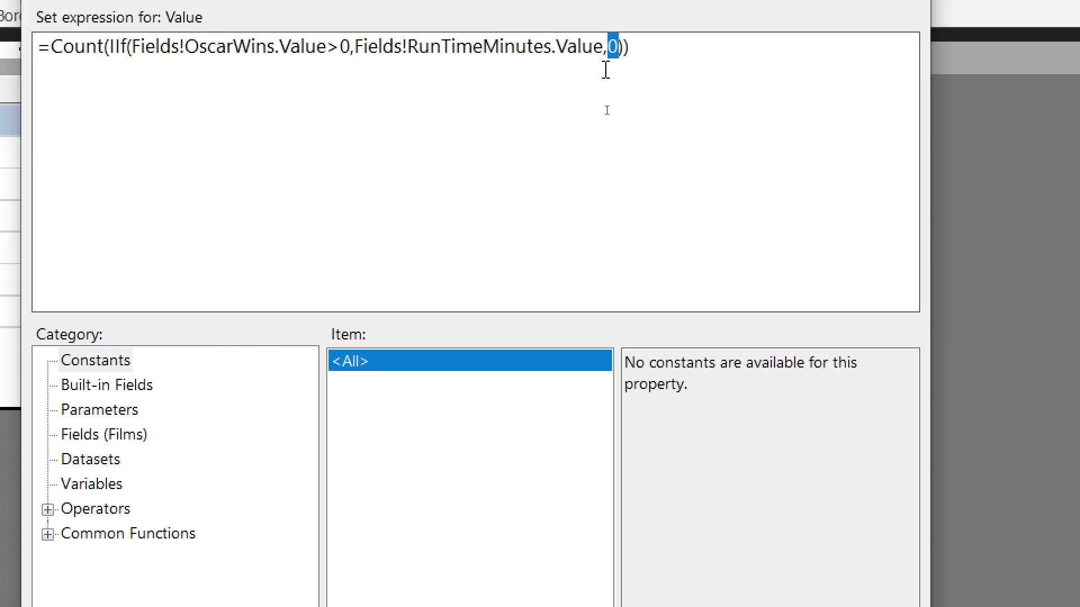
pyautogui.write('Nothing')
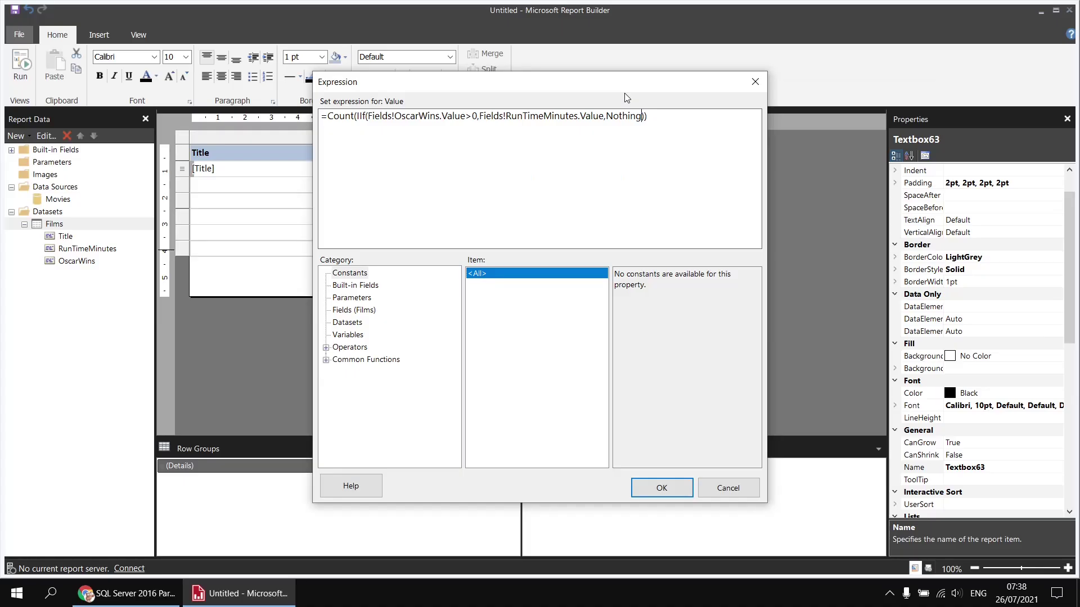
pyautogui.moveTo(692, 184); pyautogui.dragTo(429, 184)
pyautogui.moveTo(511, 114); pyautogui.dragTo(320, 116)
pyautogui.hotkey('ctrl', 'c')
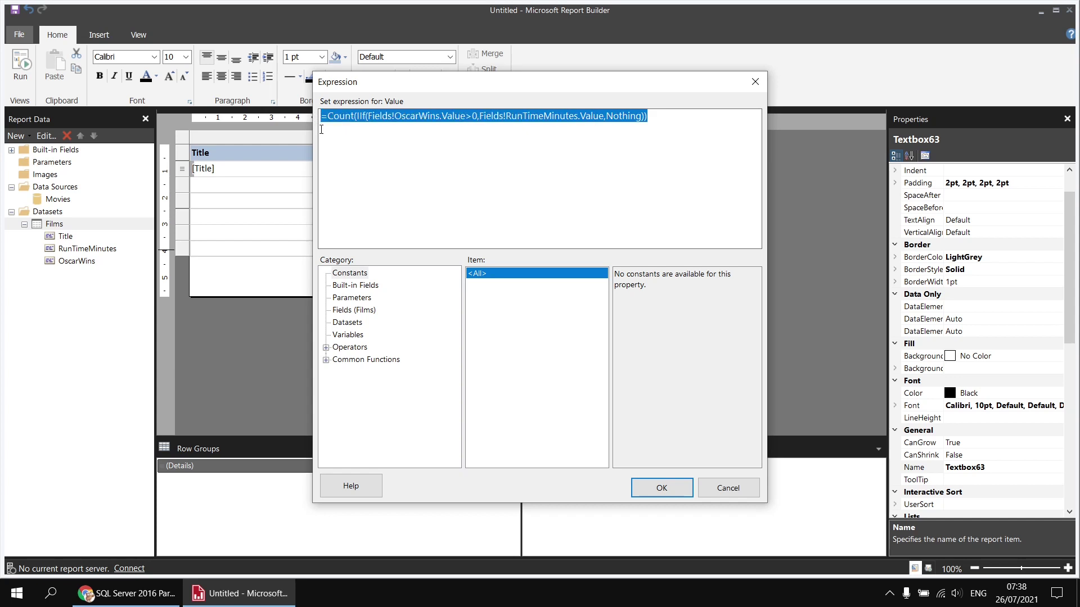
pyautogui.click(655, 488)
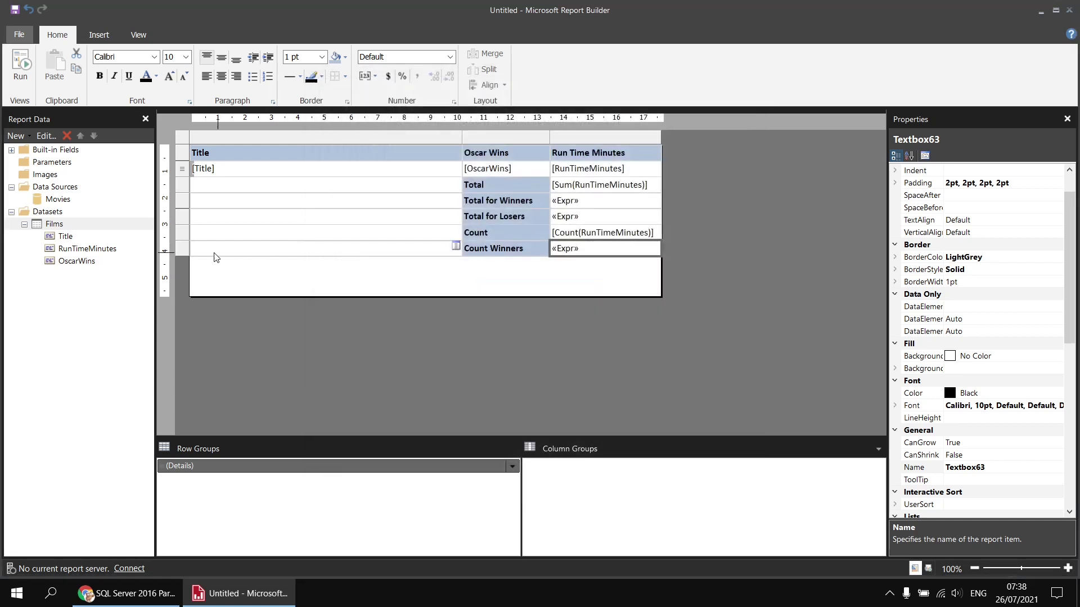
# Insert a row below Count Winners and label it Count Losers.
pyautogui.rightClick(186, 254)
pyautogui.moveTo(228, 260)
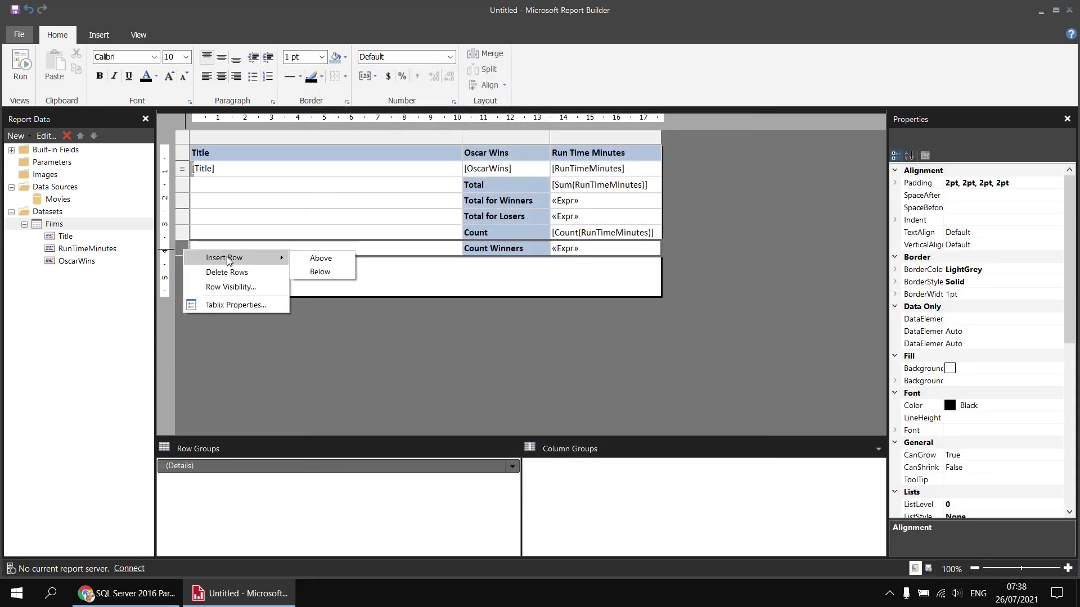
pyautogui.click(324, 273)
pyautogui.click(482, 265)
pyautogui.write('Cou')
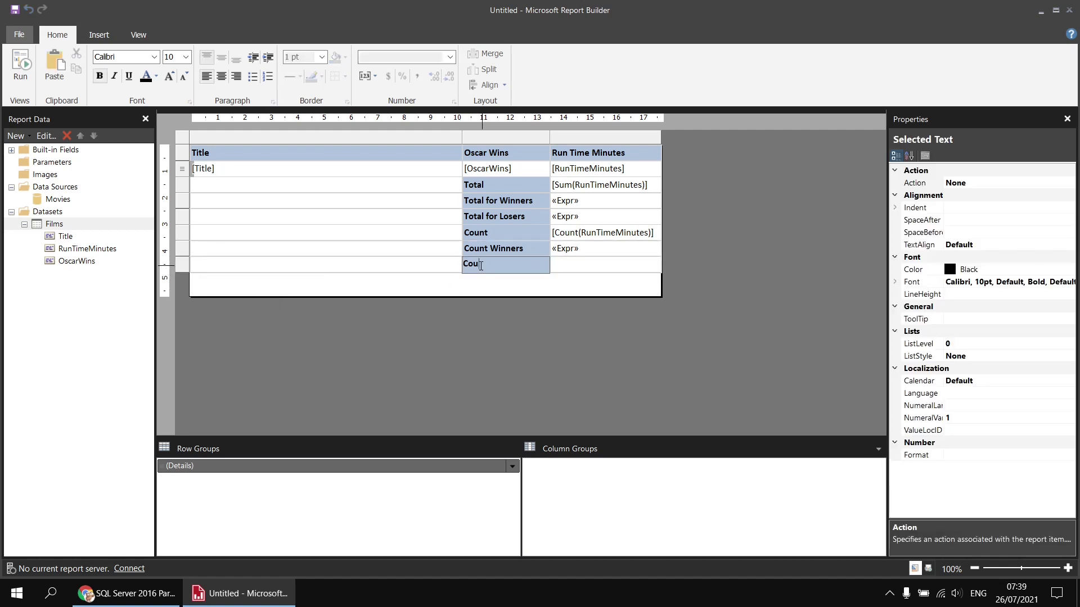
pyautogui.write('nt Losers')
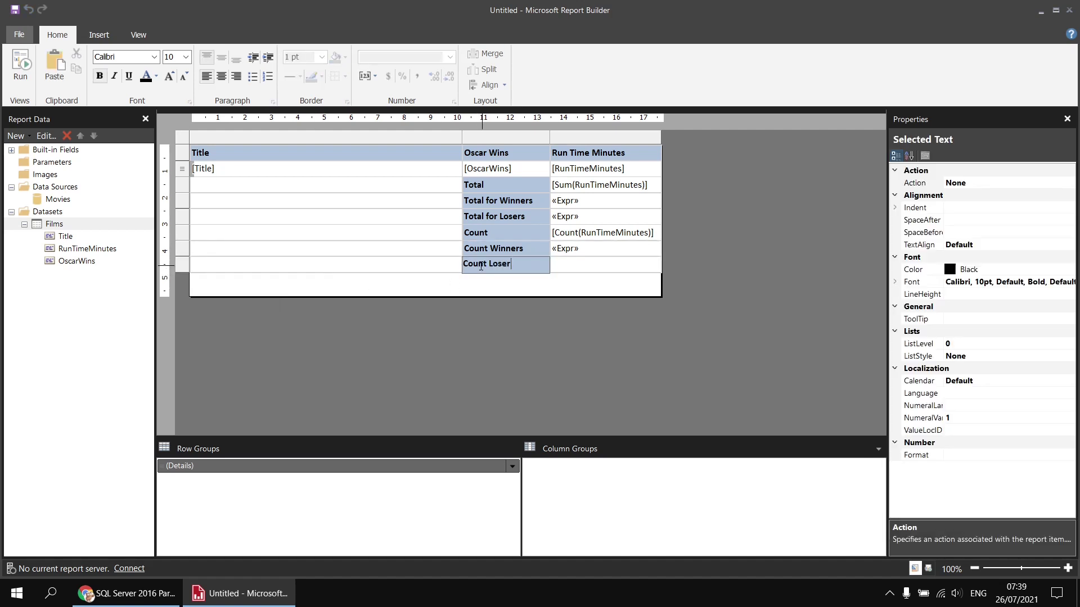
# Give Count Losers the pasted expression with OscarWins.Value=0, then run the report.
pyautogui.rightClick(585, 266)
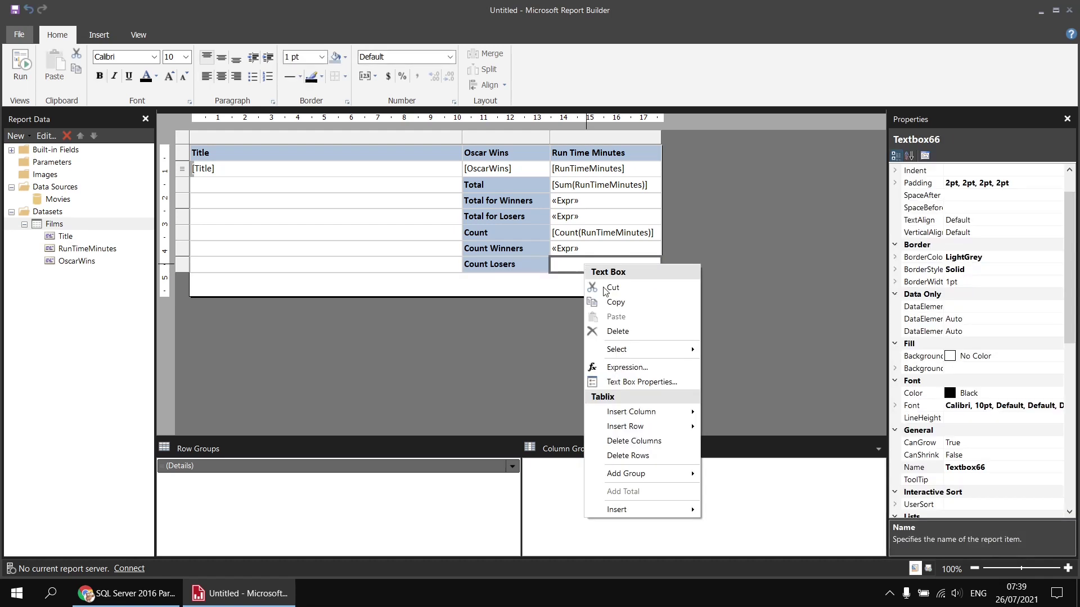
pyautogui.click(625, 368)
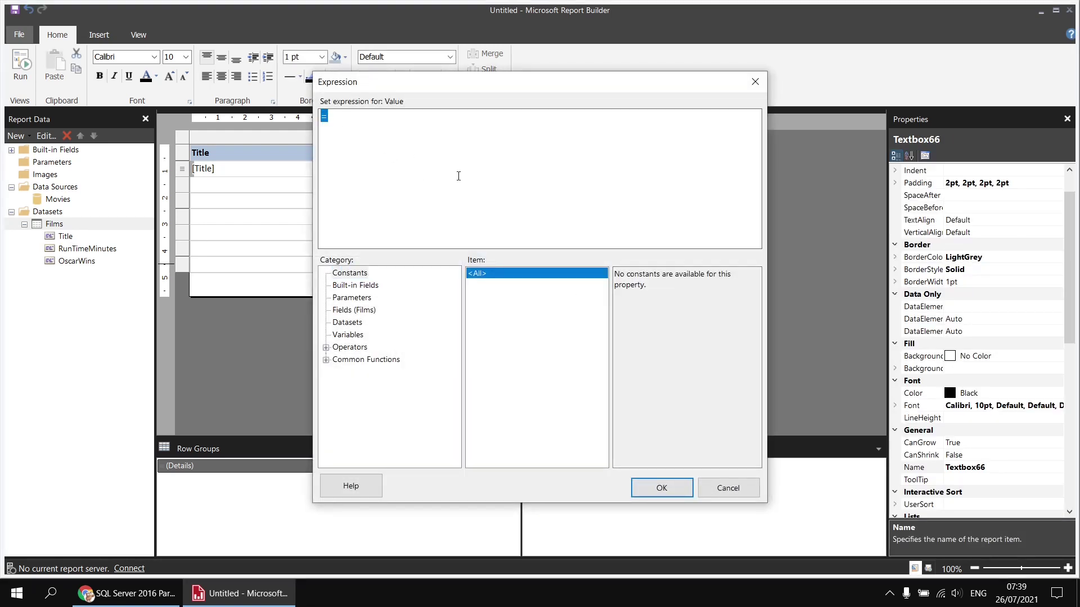
pyautogui.hotkey('ctrl', 'v')
pyautogui.moveTo(464, 117); pyautogui.dragTo(469, 118)
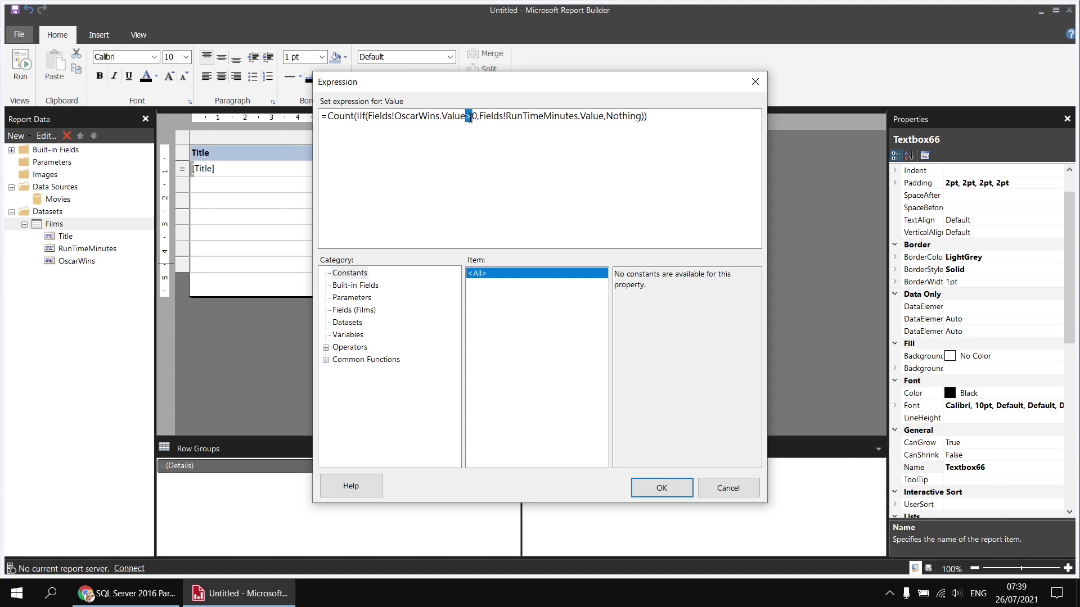
pyautogui.write('=')
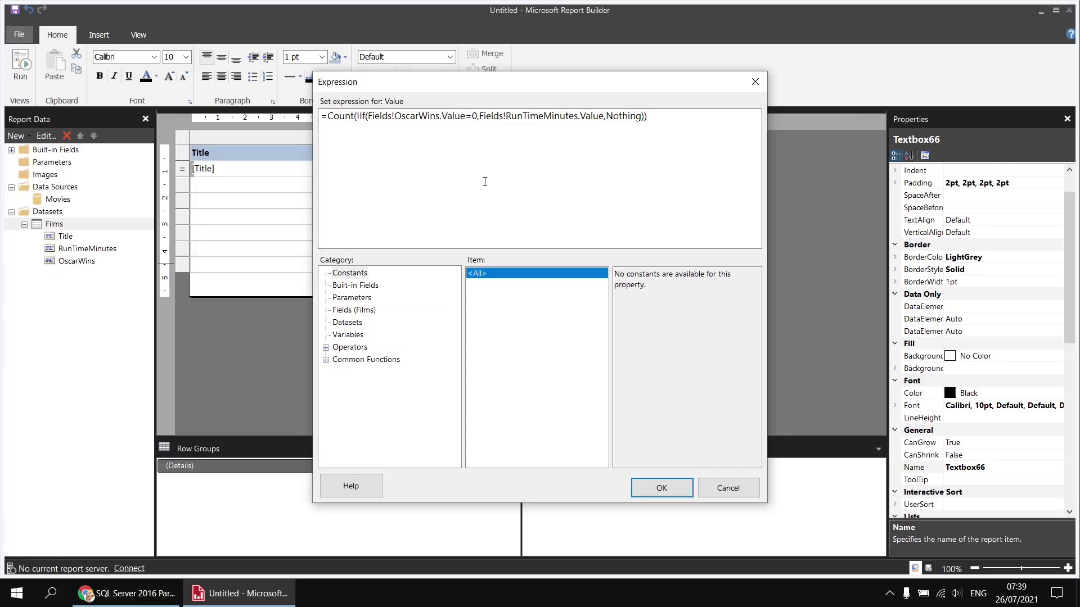
pyautogui.click(661, 488)
pyautogui.click(20, 64)
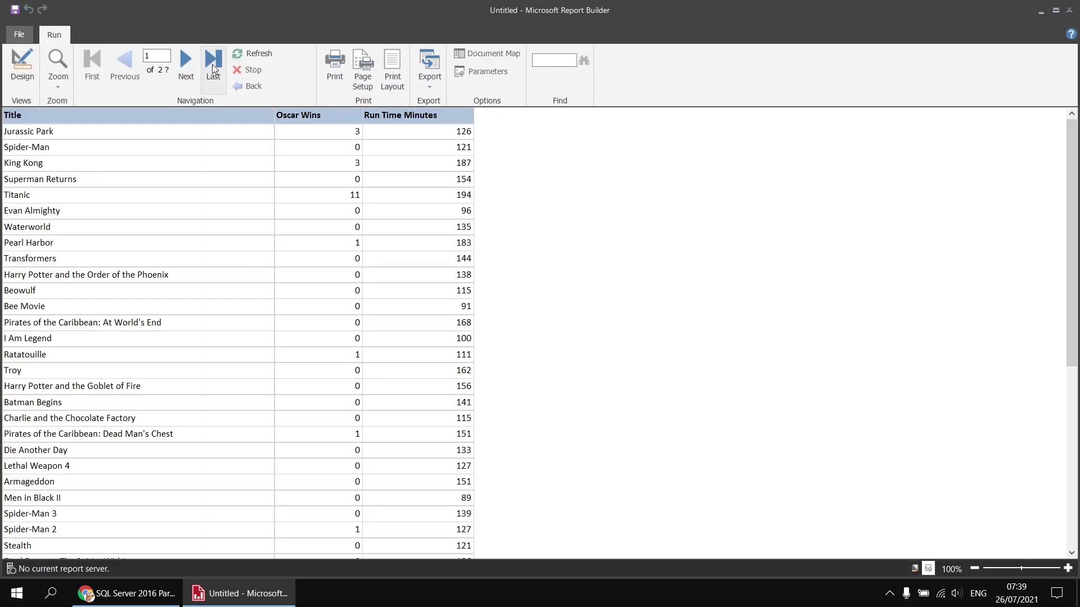
# Jump to page 25 showing Count 1200, Count Winners 254 and Count Losers 946.
pyautogui.click(212, 64)
pyautogui.scroll(-3, 596, 397)
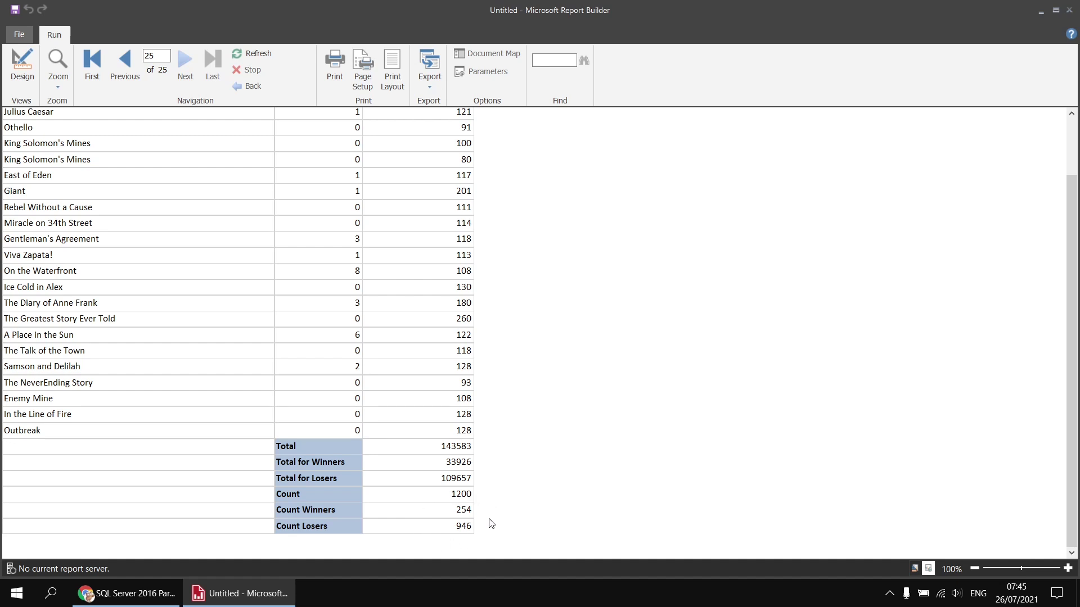
# Back in design view, insert three new rows below Count Losers.
pyautogui.click(24, 68)
pyautogui.click(245, 266)
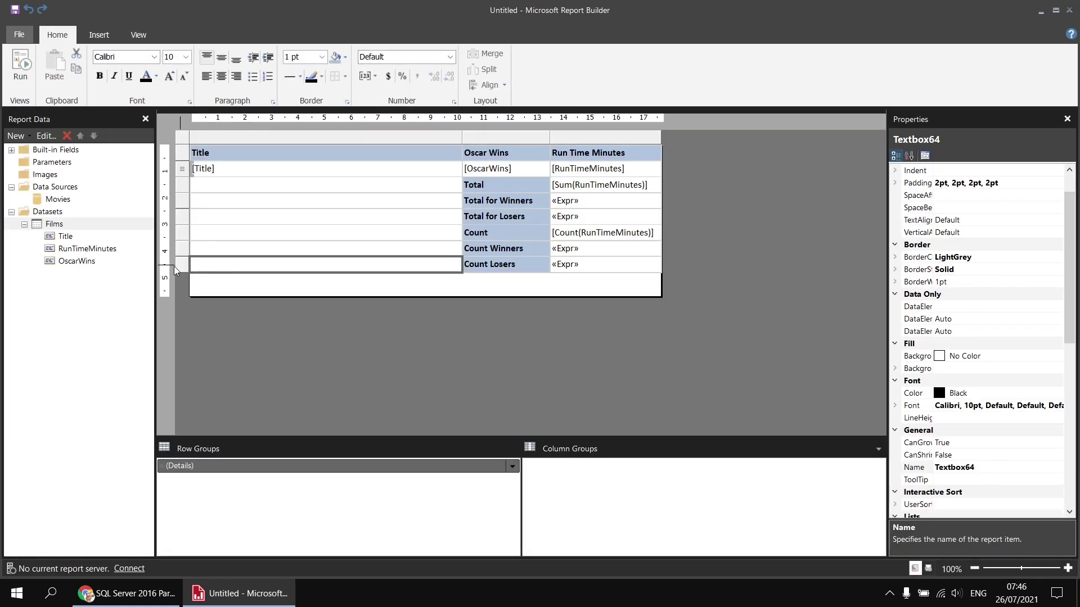
pyautogui.rightClick(181, 266)
pyautogui.moveTo(237, 281)
pyautogui.click(313, 291)
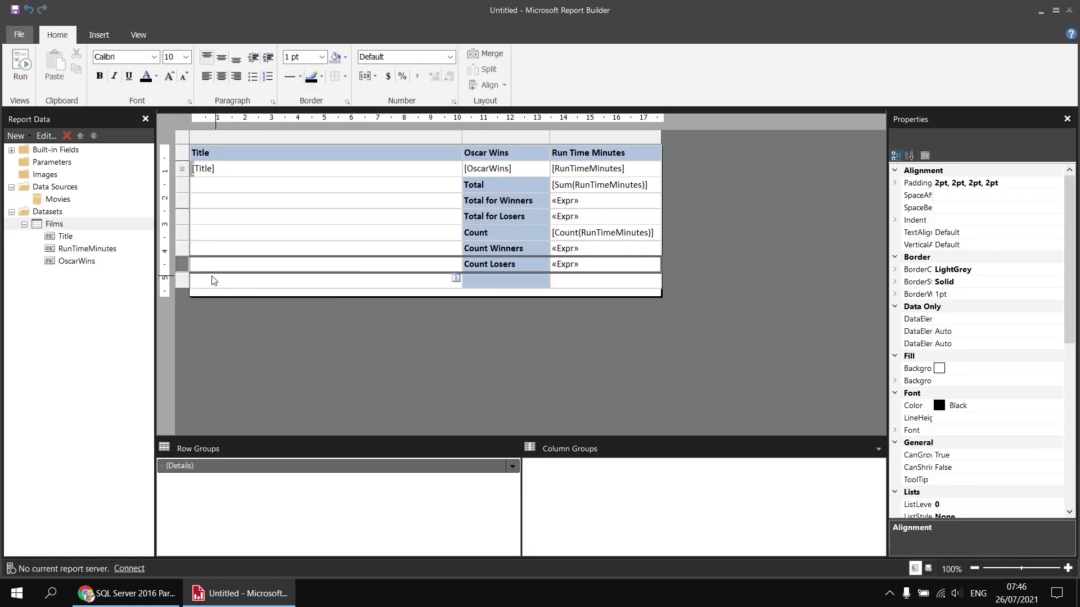
pyautogui.rightClick(183, 281)
pyautogui.click(298, 307)
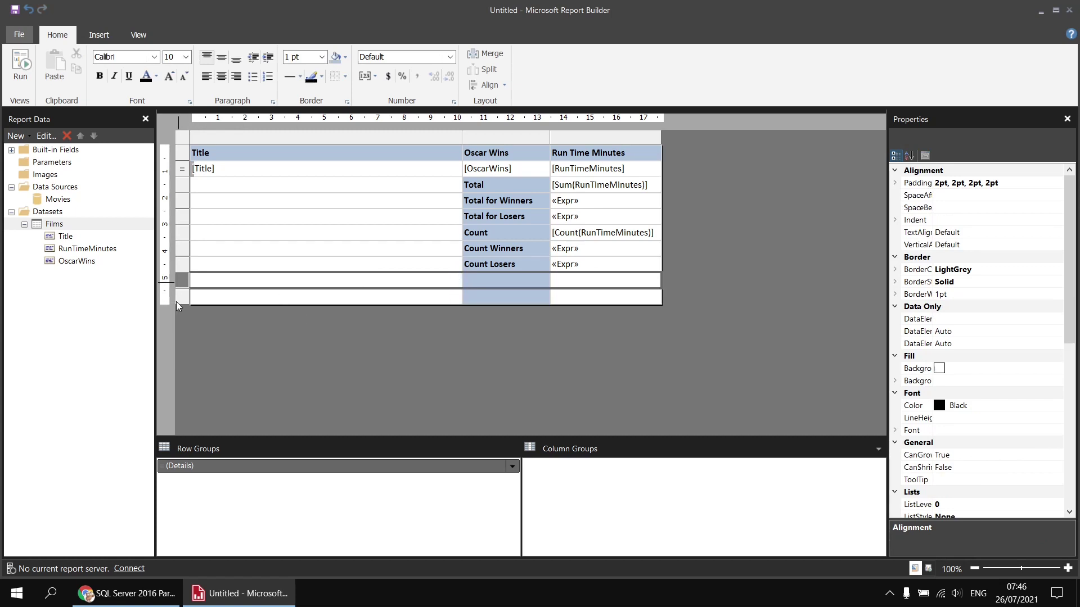
pyautogui.rightClick(180, 298)
pyautogui.moveTo(280, 313)
pyautogui.click(315, 325)
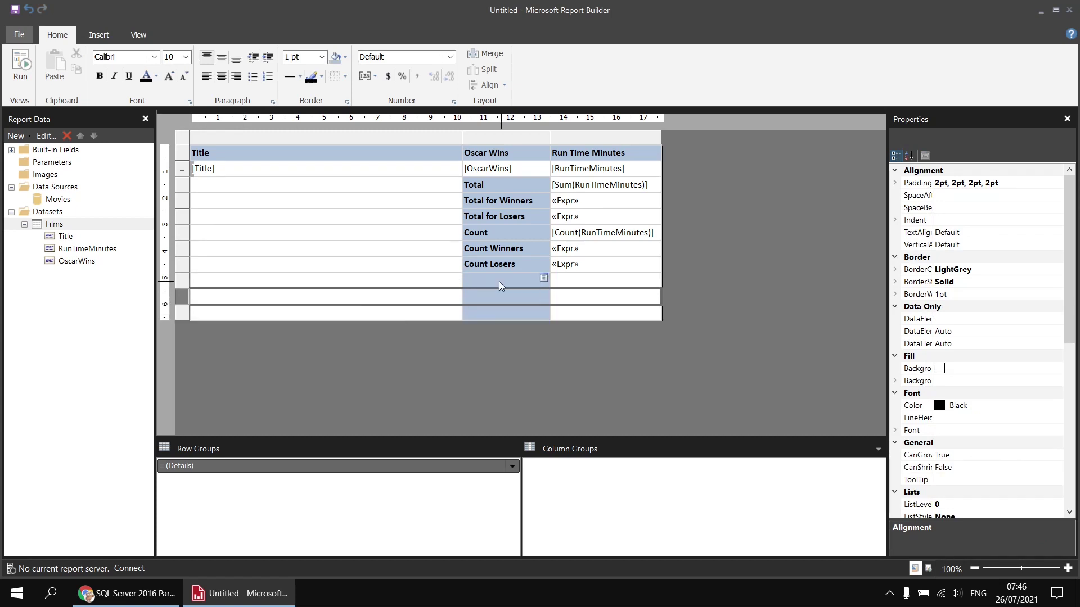
# Label the first two new rows Average and Average for Winners.
pyautogui.click(498, 282)
pyautogui.write('Average')
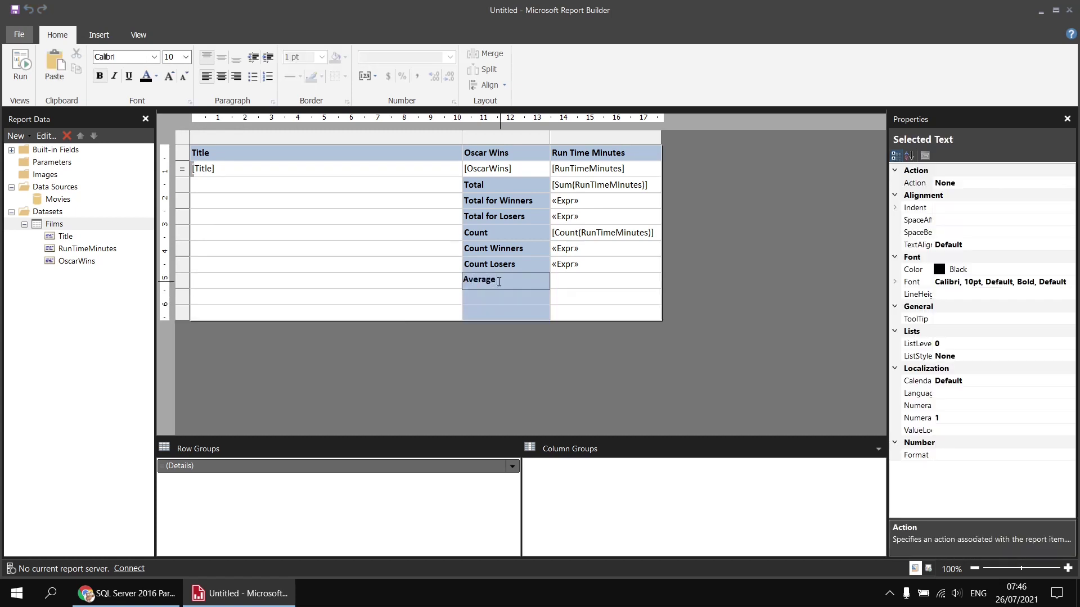
pyautogui.click(497, 298)
pyautogui.write('Ave')
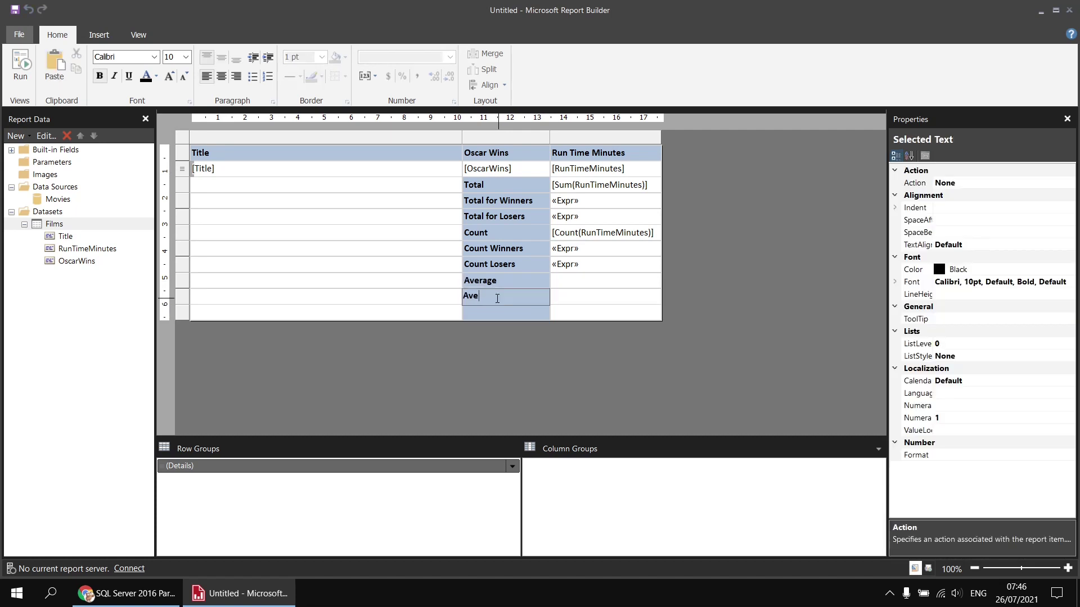
pyautogui.write('rgae')
pyautogui.press('BackSpace')
pyautogui.press('BackSpace')
pyautogui.write('age fr')
pyautogui.press('BackSpace')
pyautogui.press('BackSpace')
pyautogui.write('or Winnerrs')
pyautogui.press('BackSpace')
pyautogui.press('BackSpace')
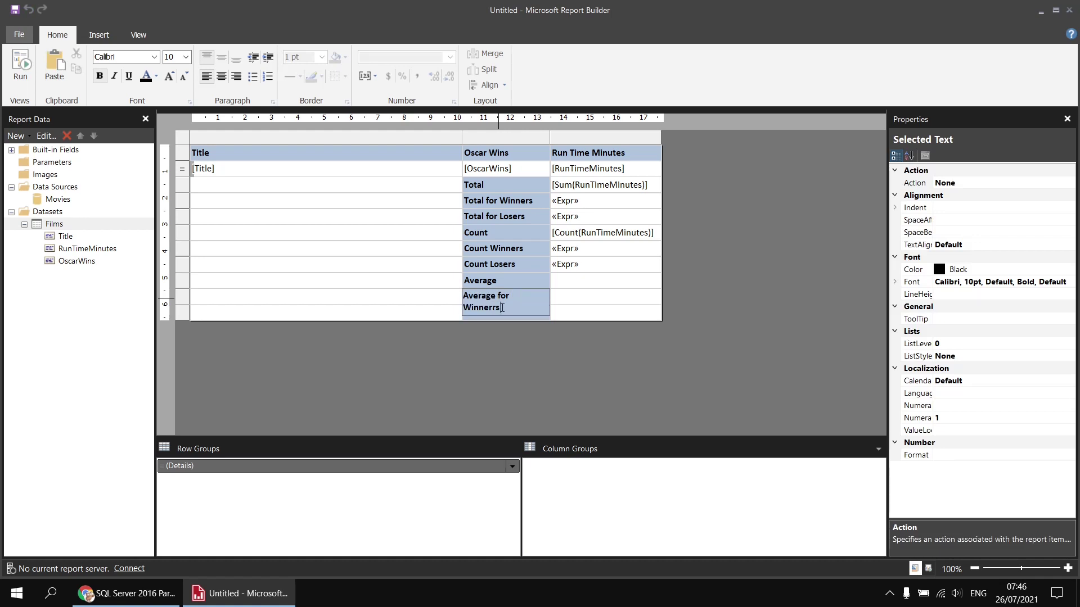
pyautogui.write('s')
# Widen the Oscar Wins column and label the third row Average for Losers.
pyautogui.moveTo(544, 139); pyautogui.dragTo(554, 139)
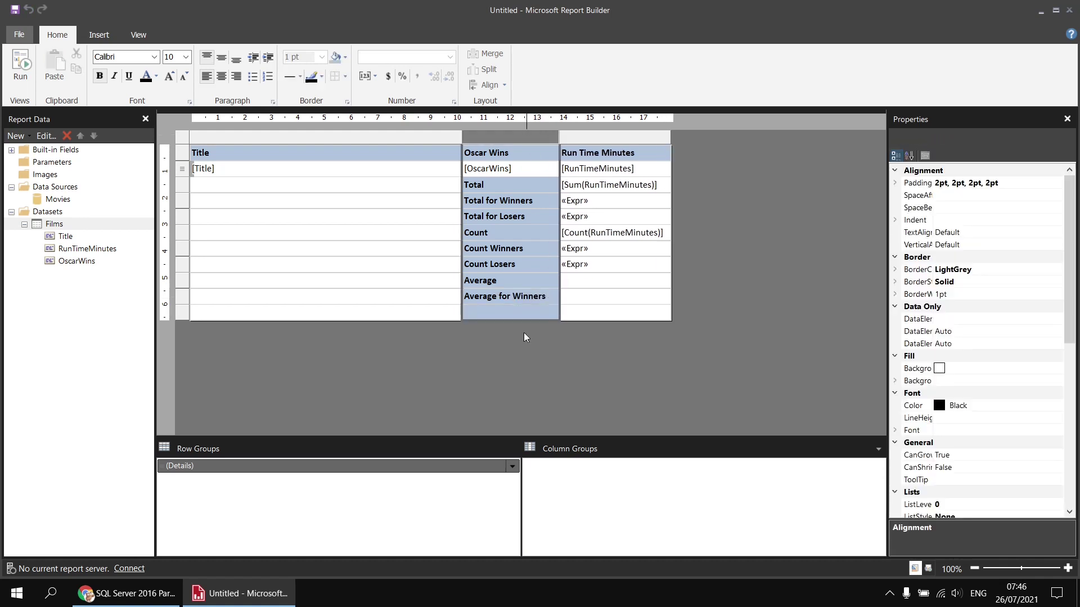
pyautogui.click(500, 313)
pyautogui.write('Average for Winners')
pyautogui.doubleClick(544, 318)
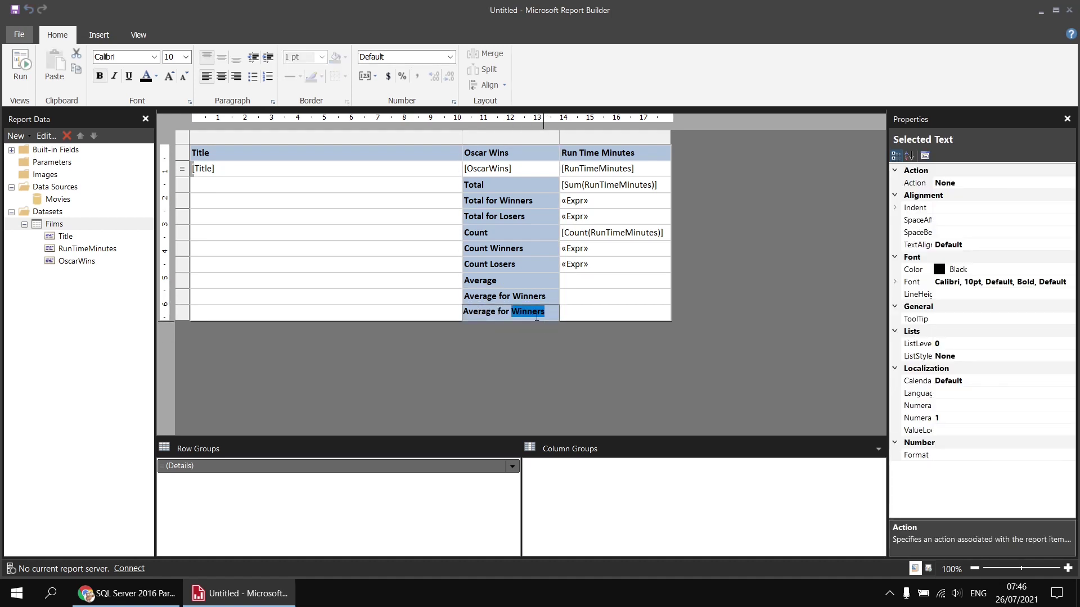
pyautogui.write('Losers')
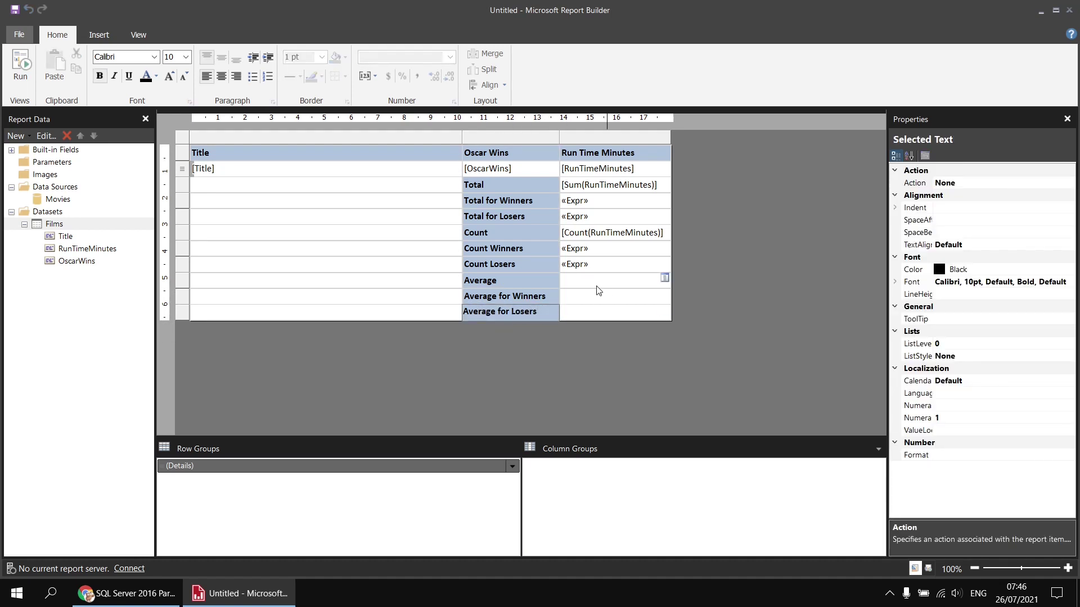
# Fill the Average row's run-time cell with RunTimeMinutes summarized by Avg.
pyautogui.click(565, 281)
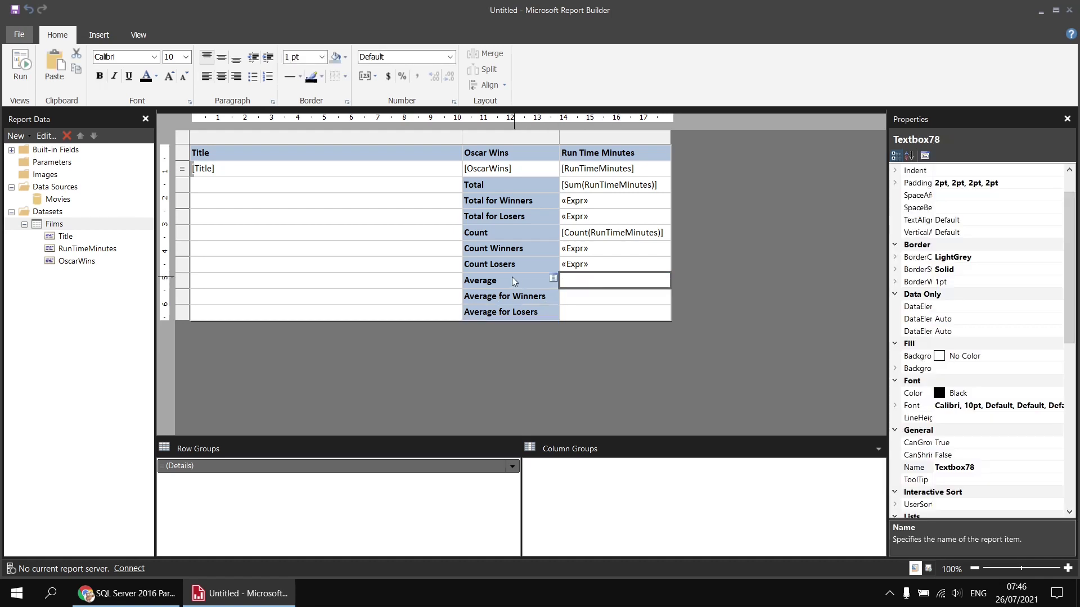
pyautogui.click(665, 279)
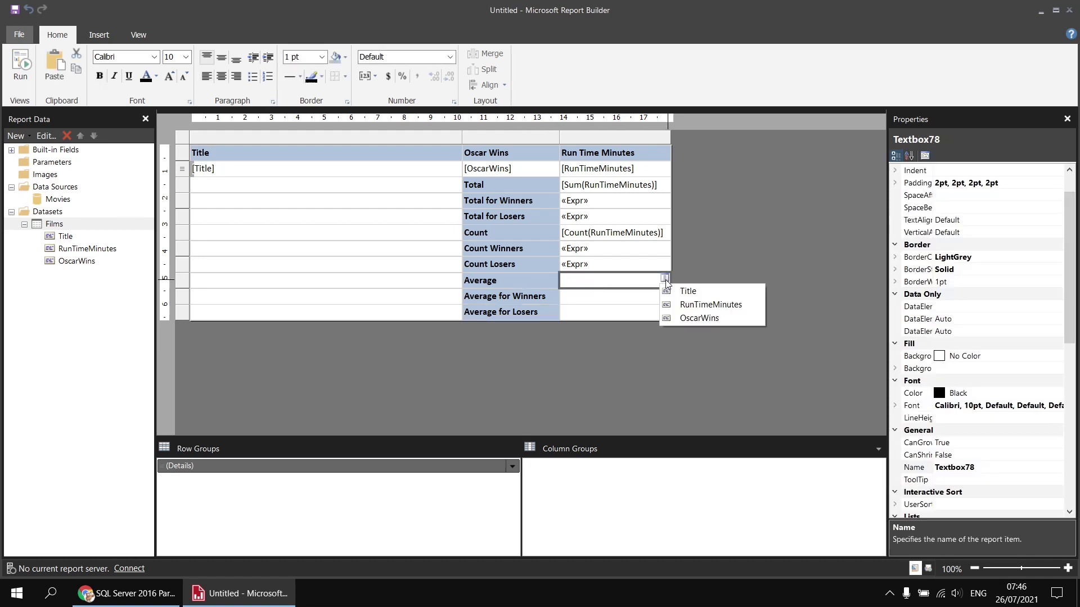
pyautogui.click(688, 305)
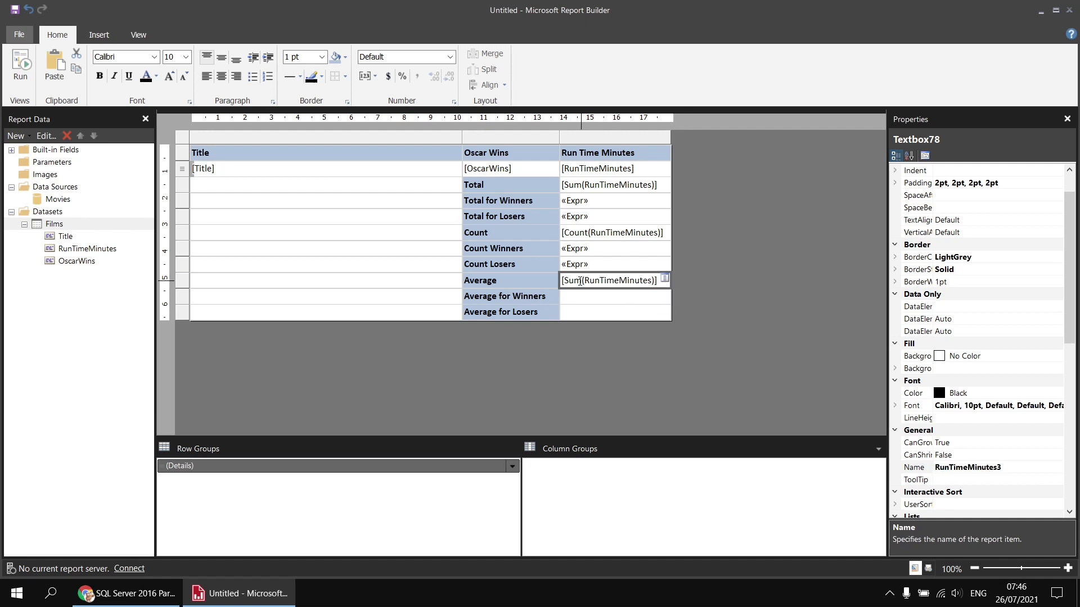
pyautogui.click(579, 280)
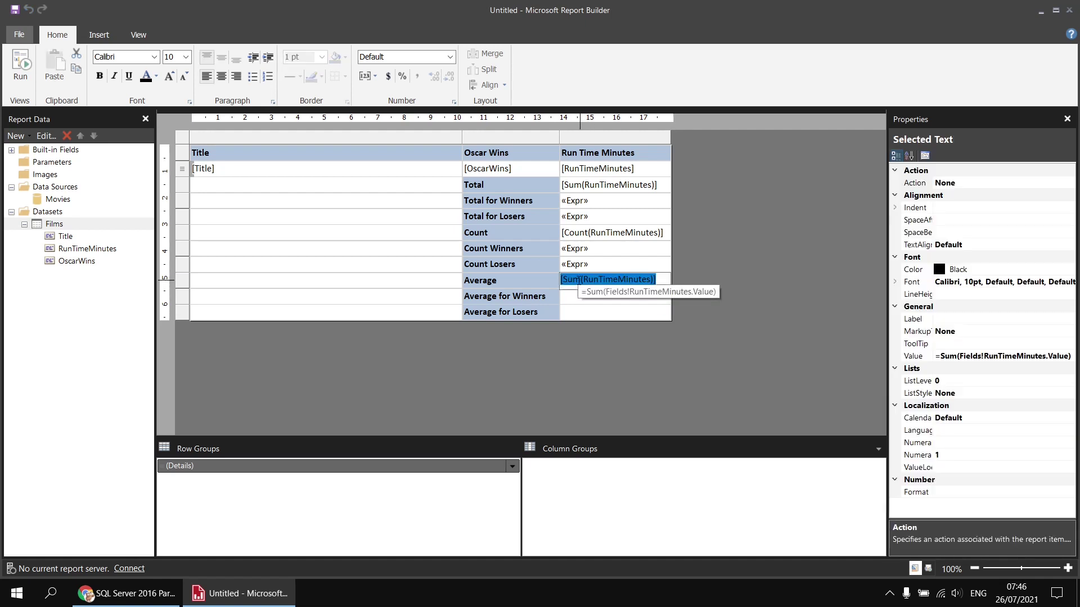
pyautogui.rightClick(579, 280)
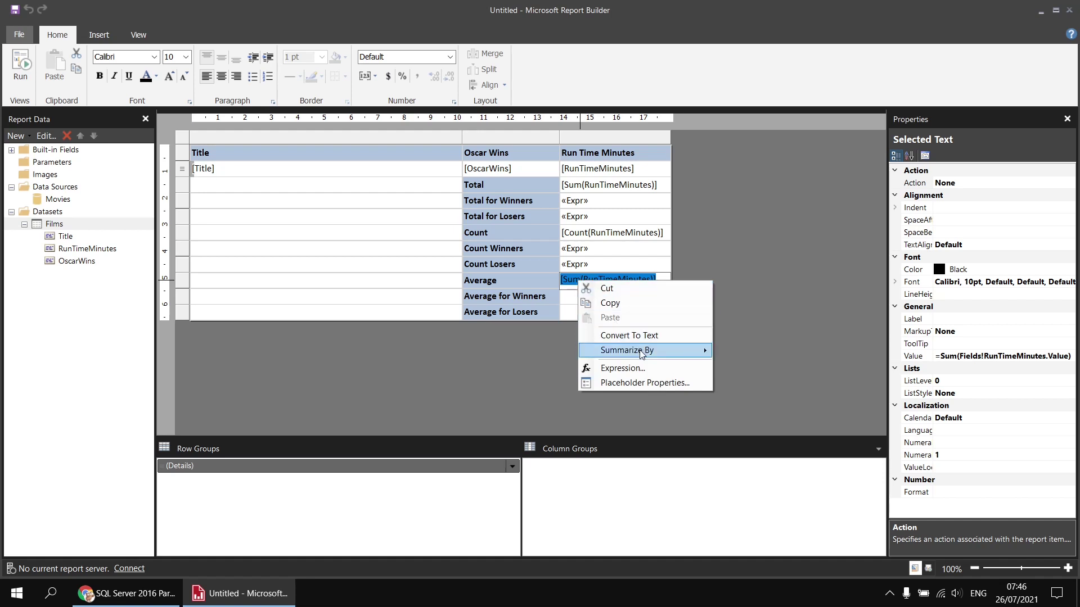
pyautogui.moveTo(642, 353)
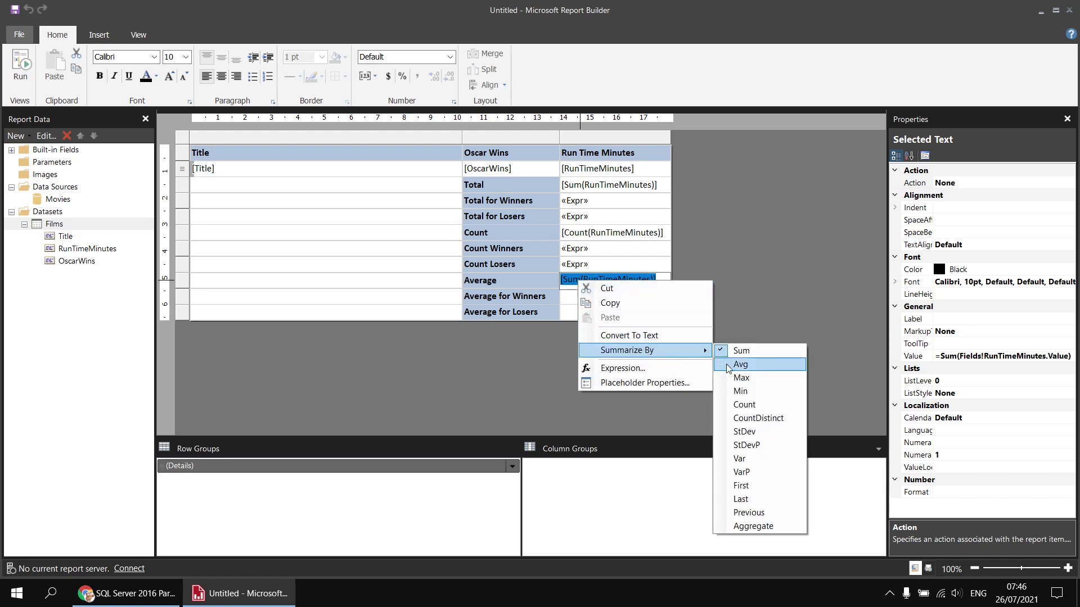
pyautogui.click(740, 364)
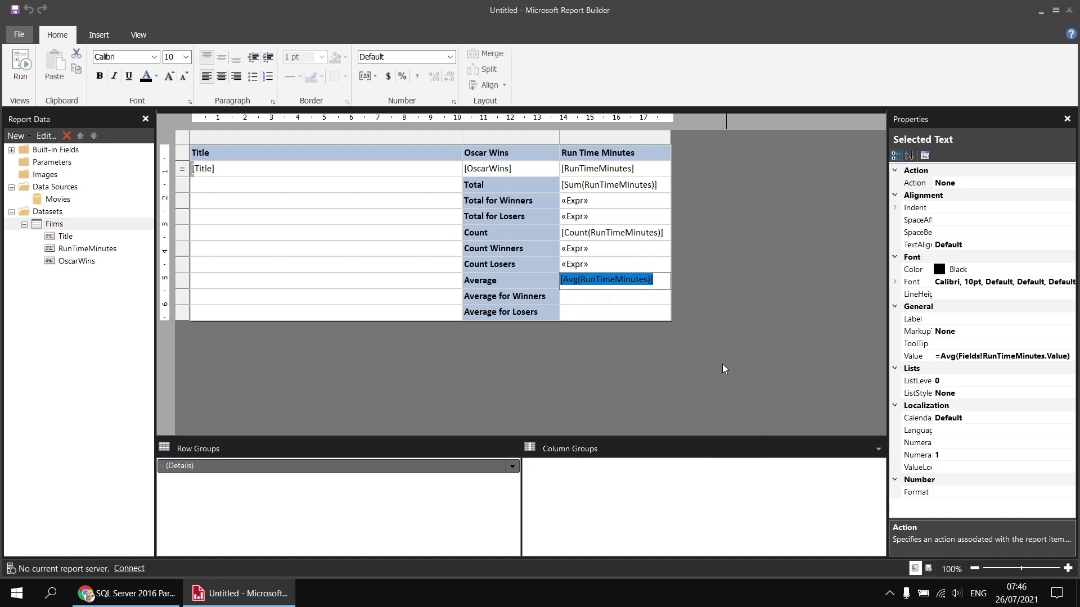
pyautogui.click(614, 254)
# Copy the Count Winners cell's expression from its Expression dialog without changing it.
pyautogui.rightClick(614, 253)
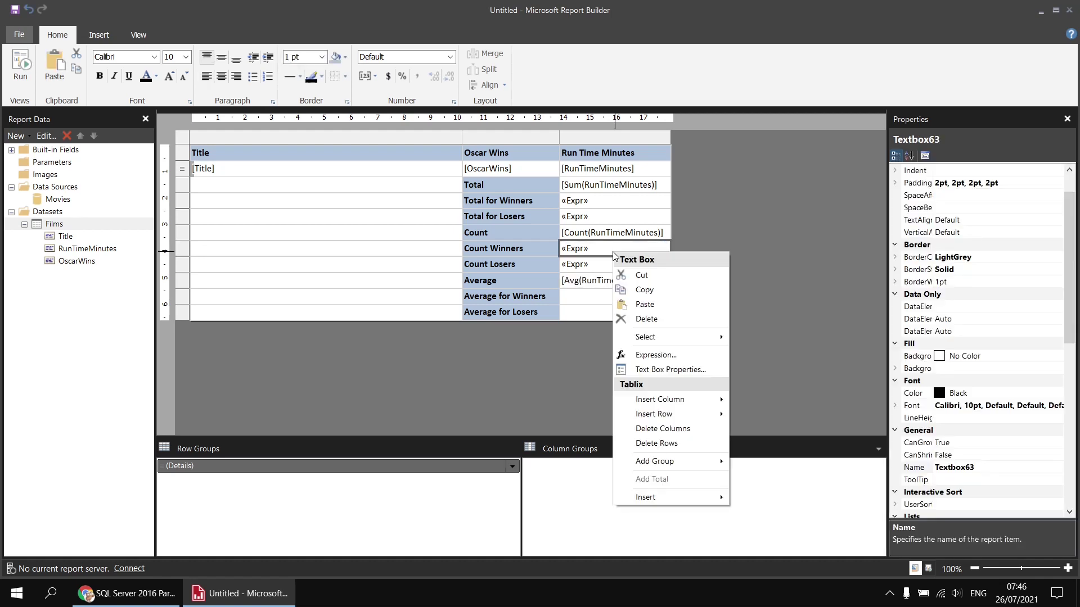
pyautogui.click(656, 353)
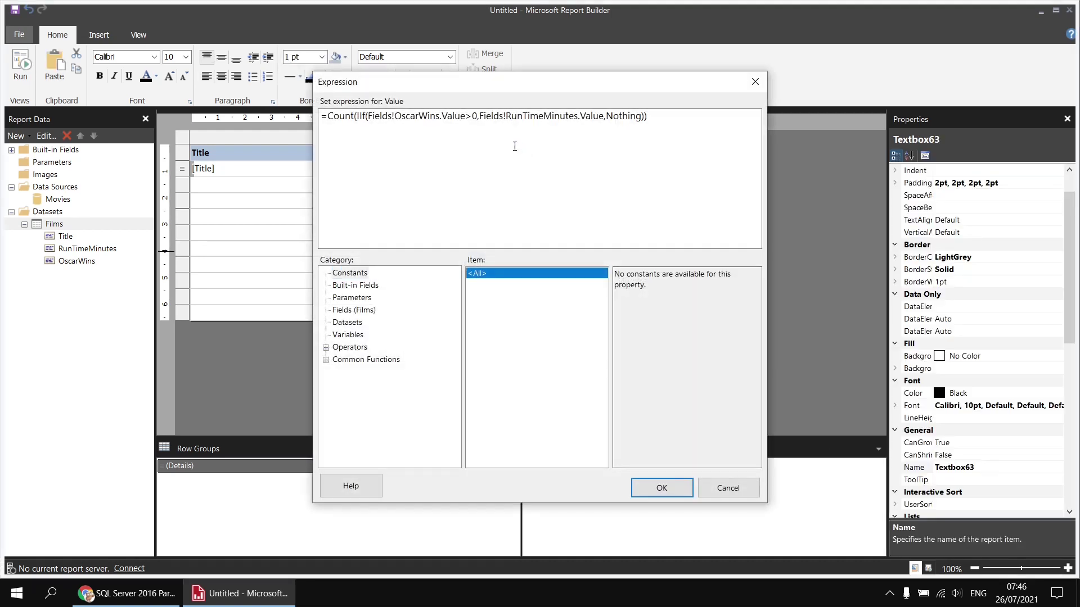
pyautogui.click(675, 487)
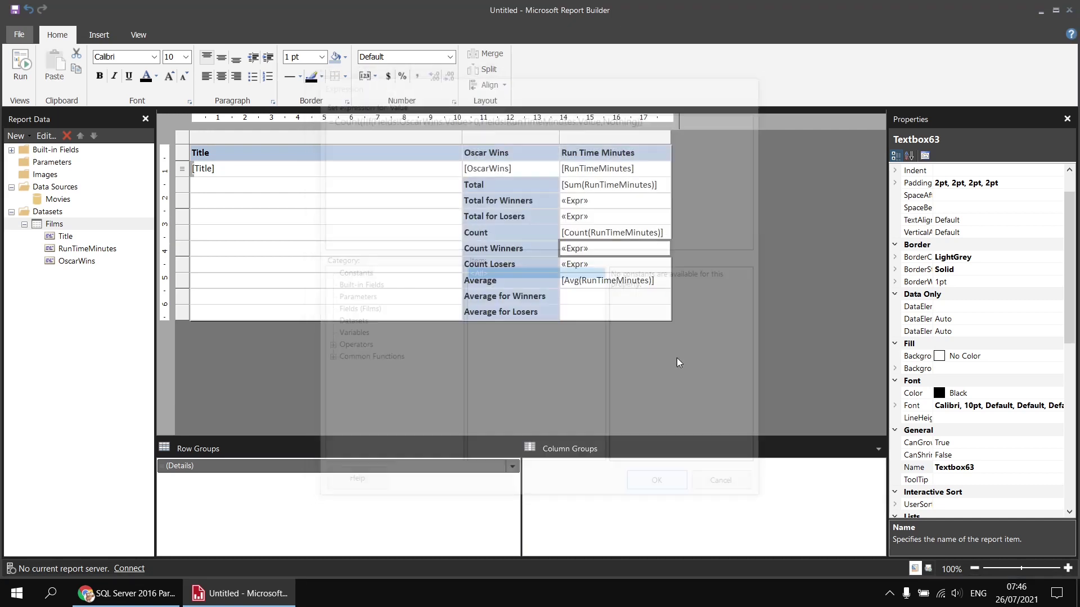
# Paste it into the Average for Winners expression, change Count to Avg, and copy the result.
pyautogui.rightClick(607, 298)
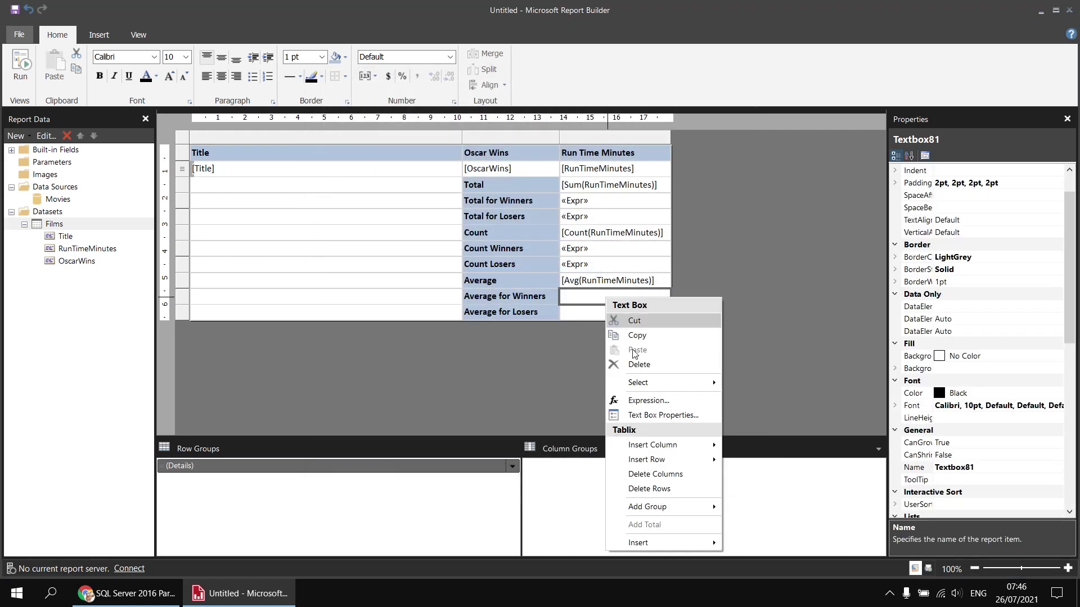
pyautogui.click(633, 401)
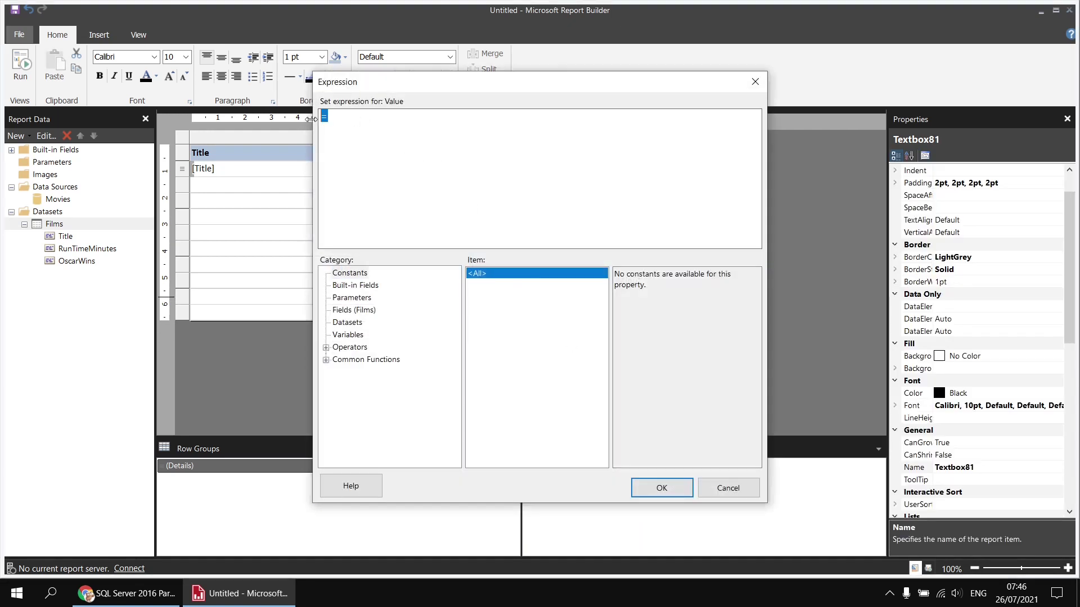
pyautogui.write('=Count(IIf(Fields!OscarWins.Value>0,Fields!RunTimeMinutes.Value,Nothing))')
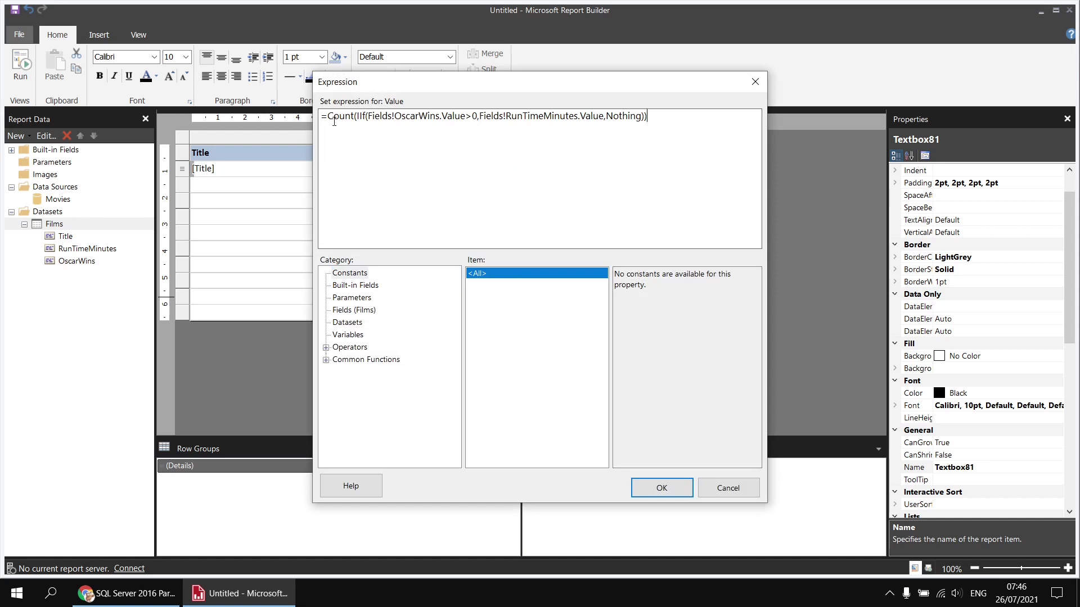
pyautogui.moveTo(327, 116); pyautogui.dragTo(355, 117)
pyautogui.write('Avg')
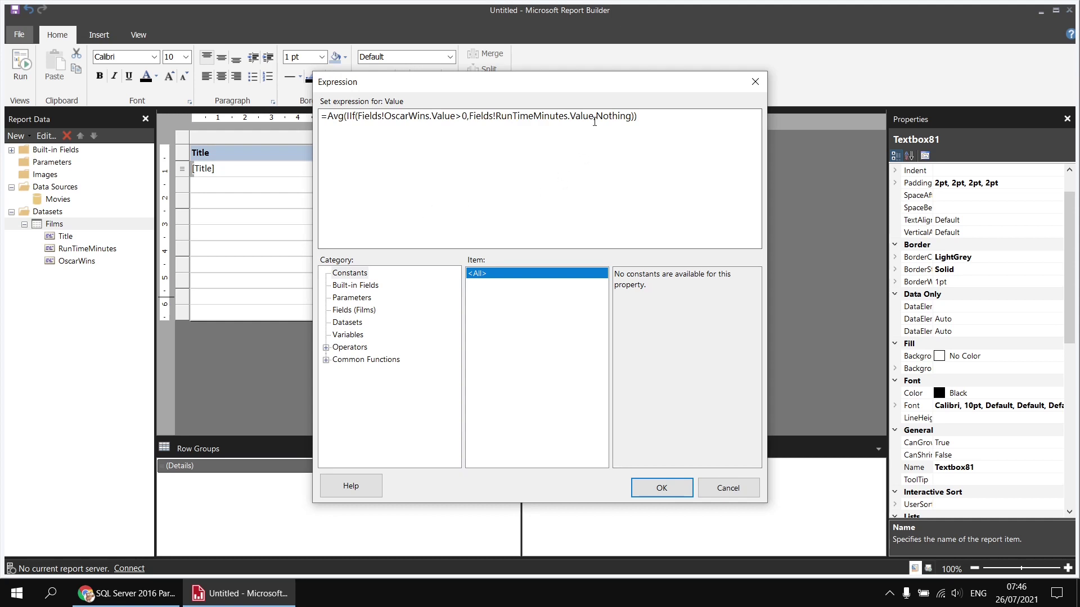
pyautogui.moveTo(597, 116); pyautogui.dragTo(322, 116)
pyautogui.hotkey('ctrl', 'c')
pyautogui.click(643, 116)
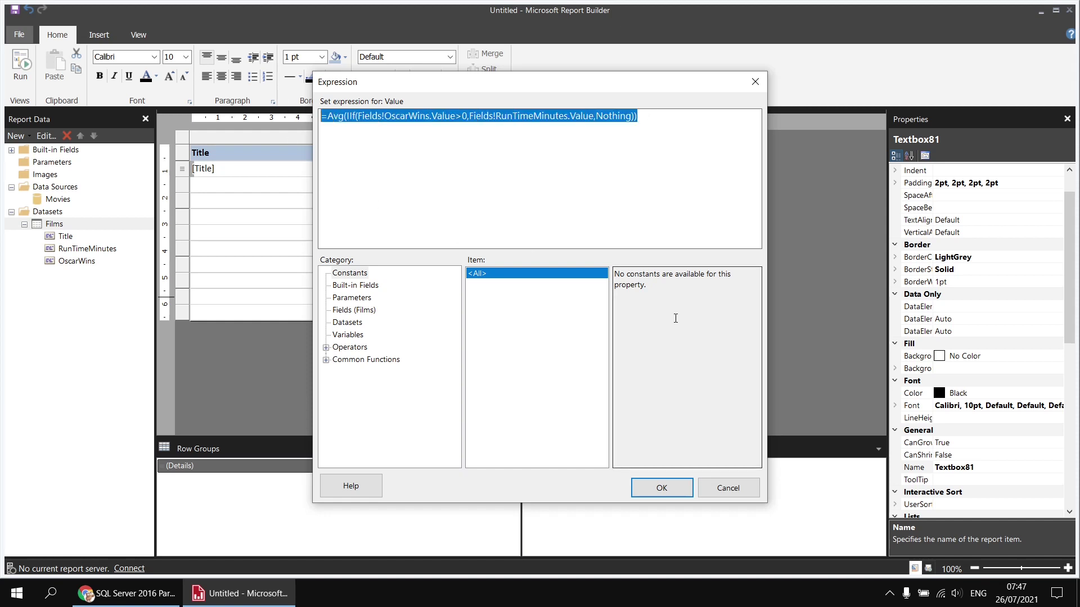
# Give Average for Losers the pasted Avg expression with the condition changed to OscarWins.Value=0.
pyautogui.click(656, 488)
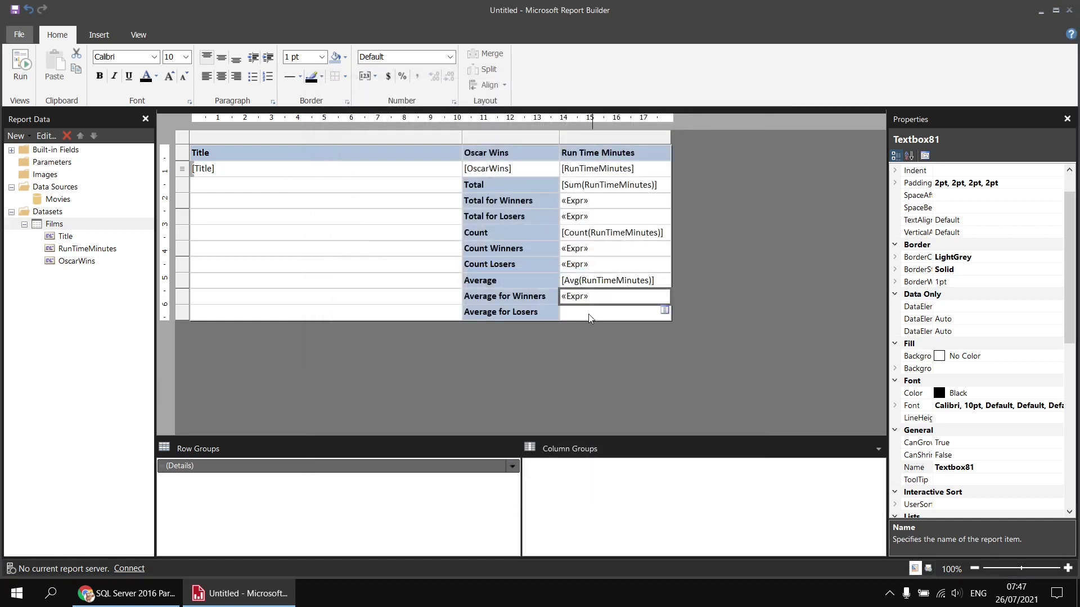
pyautogui.rightClick(587, 316)
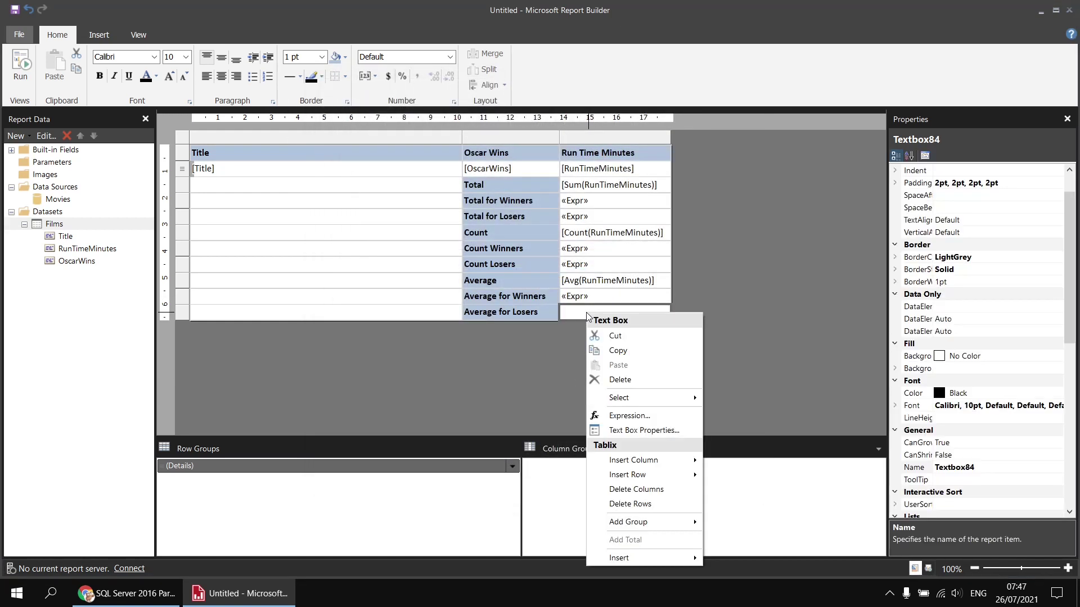
pyautogui.click(639, 417)
pyautogui.moveTo(353, 120); pyautogui.dragTo(320, 116)
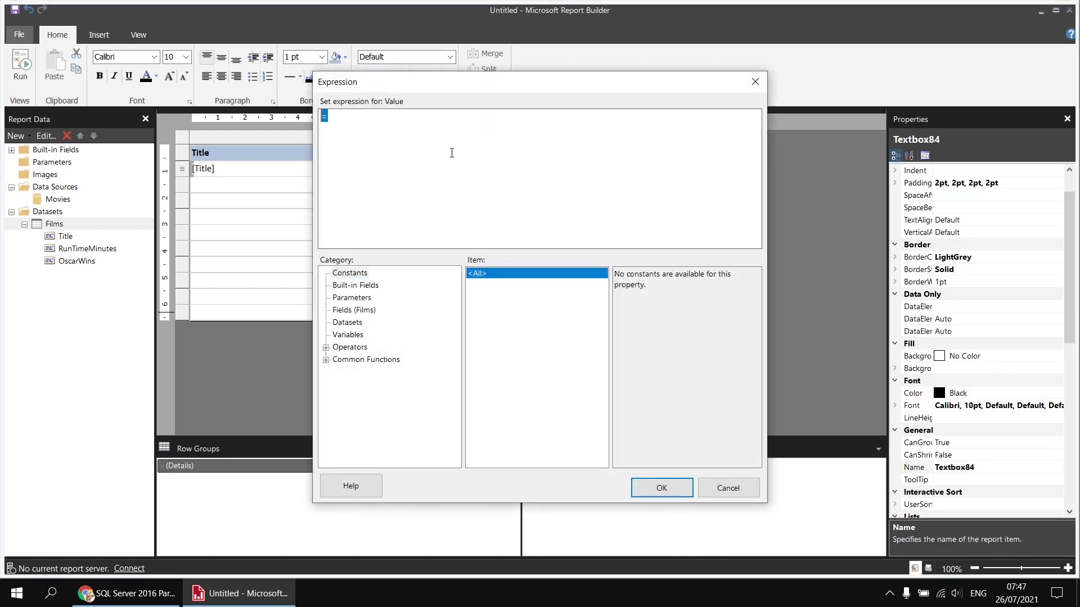
pyautogui.hotkey('ctrl', 'v')
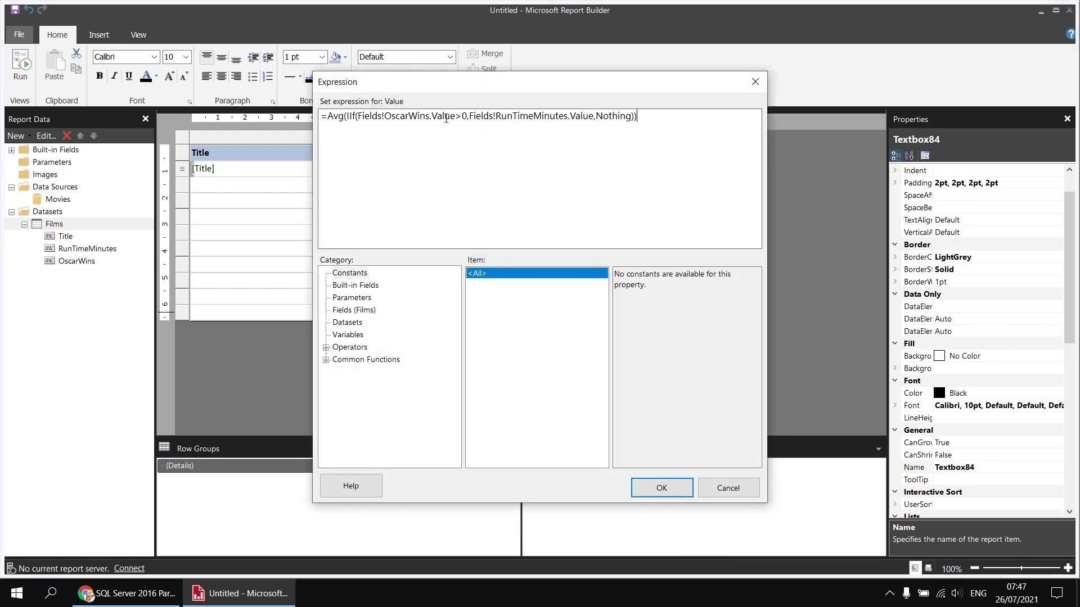
pyautogui.moveTo(455, 117); pyautogui.dragTo(462, 123)
pyautogui.write('=')
pyautogui.click(663, 487)
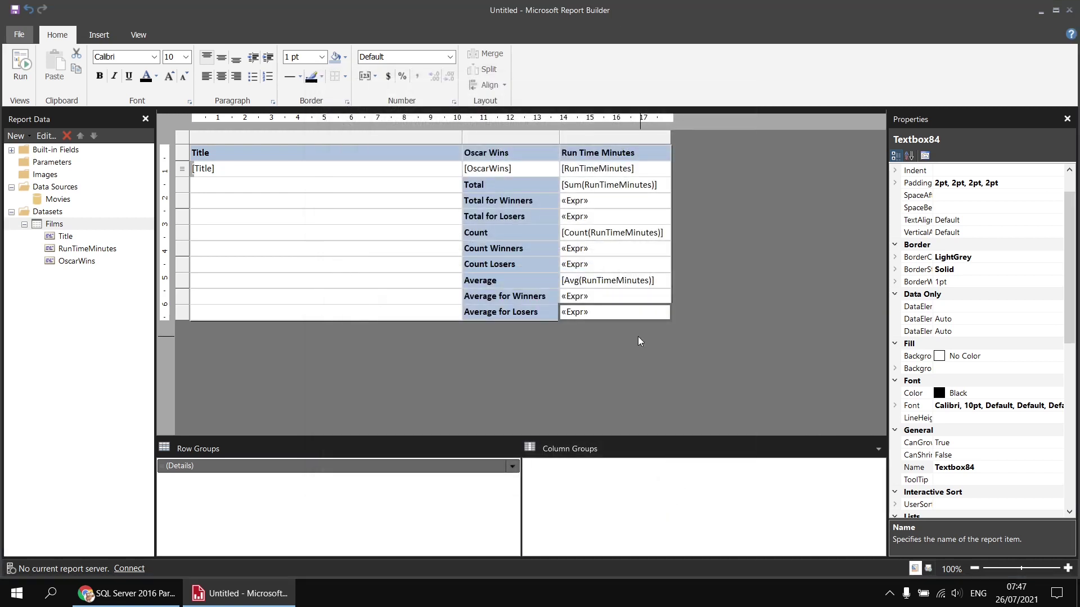
# Set the Number Format property of the three average value cells to 0.00.
pyautogui.moveTo(659, 285); pyautogui.dragTo(652, 316)
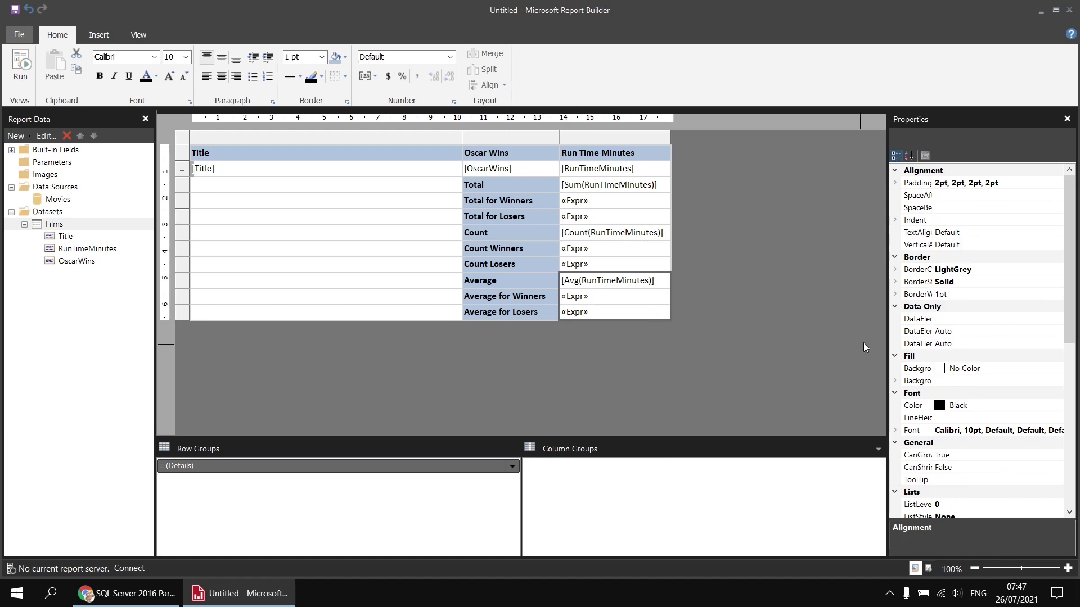
pyautogui.moveTo(933, 327); pyautogui.dragTo(969, 326)
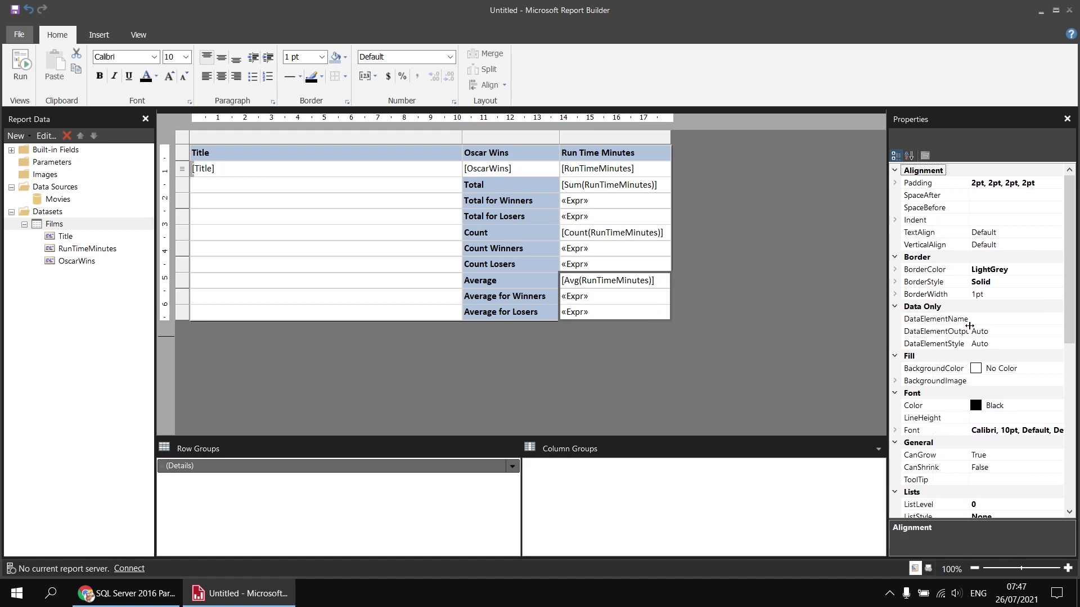
pyautogui.scroll(-7, 973, 324)
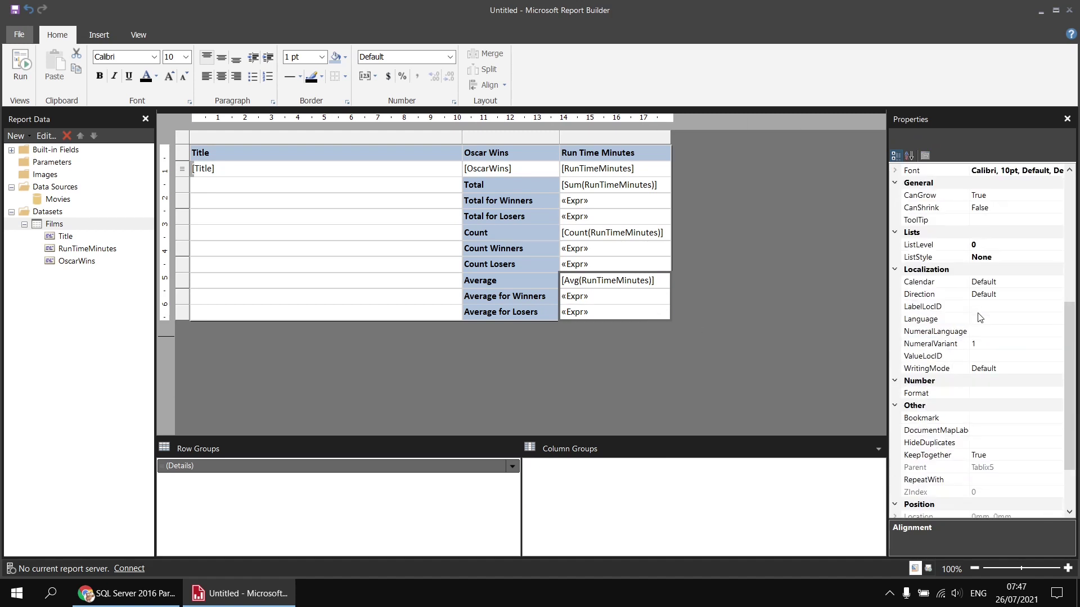
pyautogui.click(990, 393)
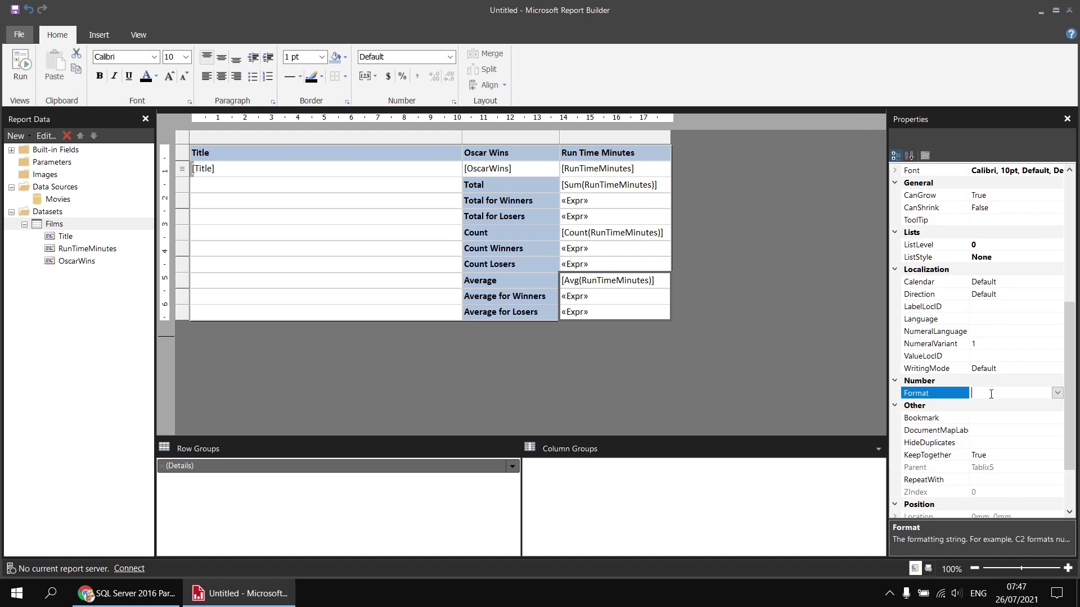
pyautogui.write('0.00')
# Run the report and view the bottom of page 25 with the average summary rows.
pyautogui.click(25, 63)
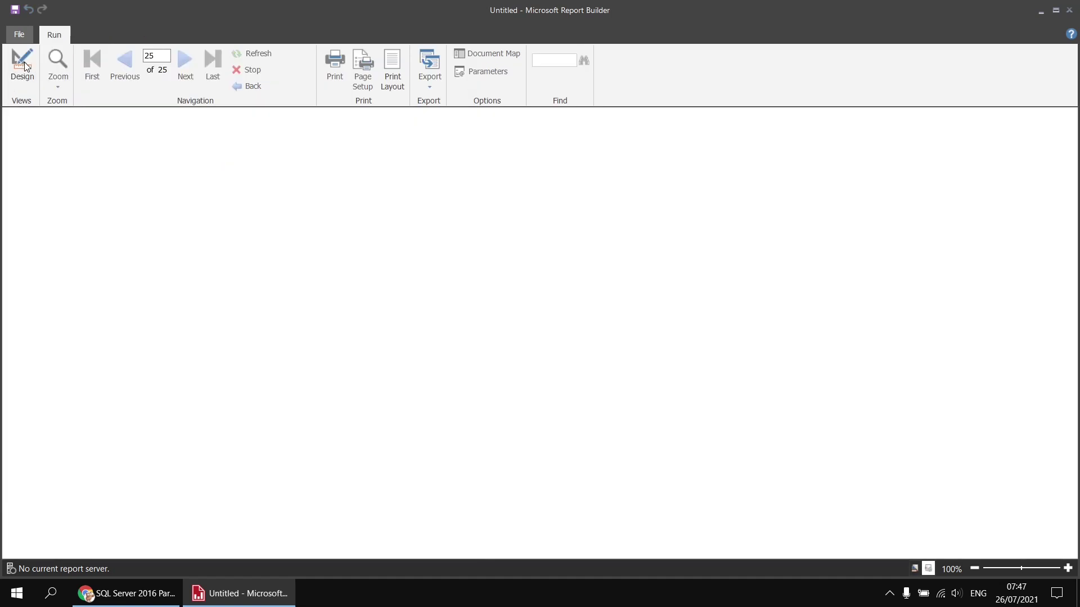
pyautogui.click(208, 64)
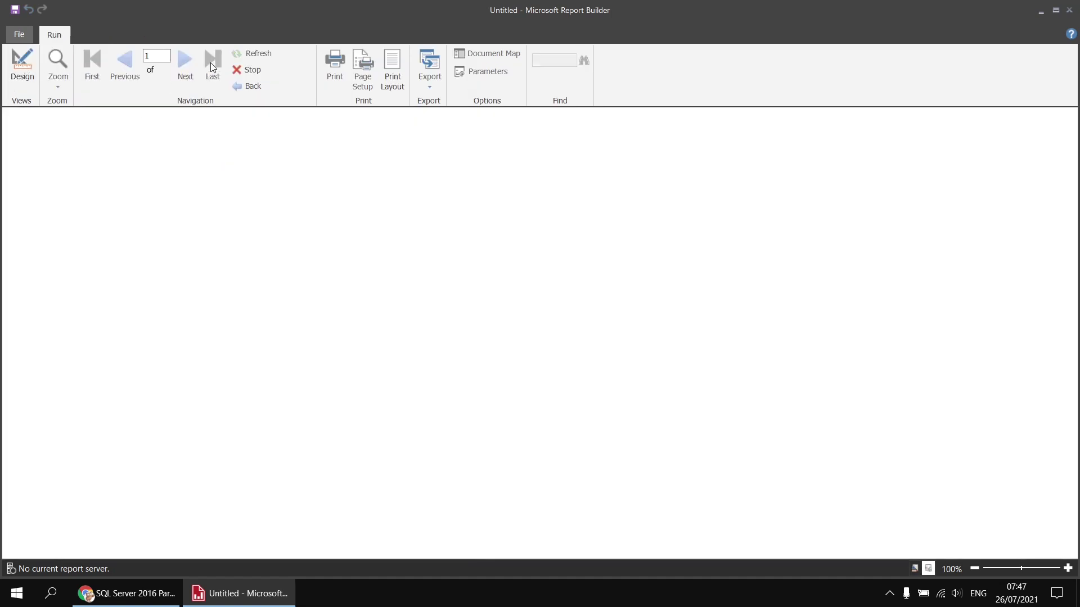
pyautogui.scroll(-3, 628, 352)
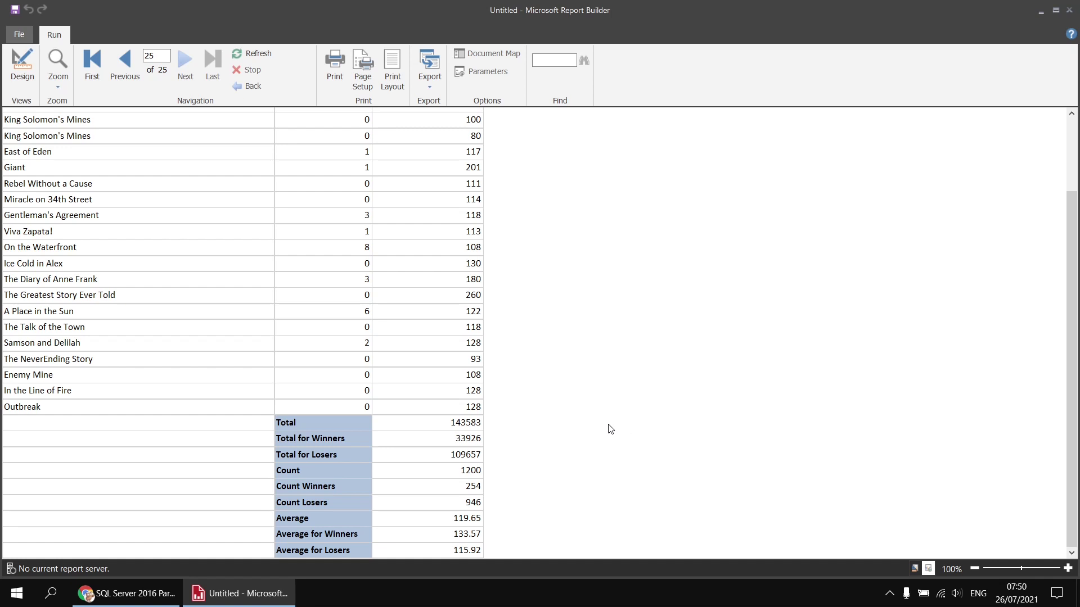
# Switch to the SSRS Report Builder YouTube playlist tab in Chrome.
pyautogui.click(120, 595)
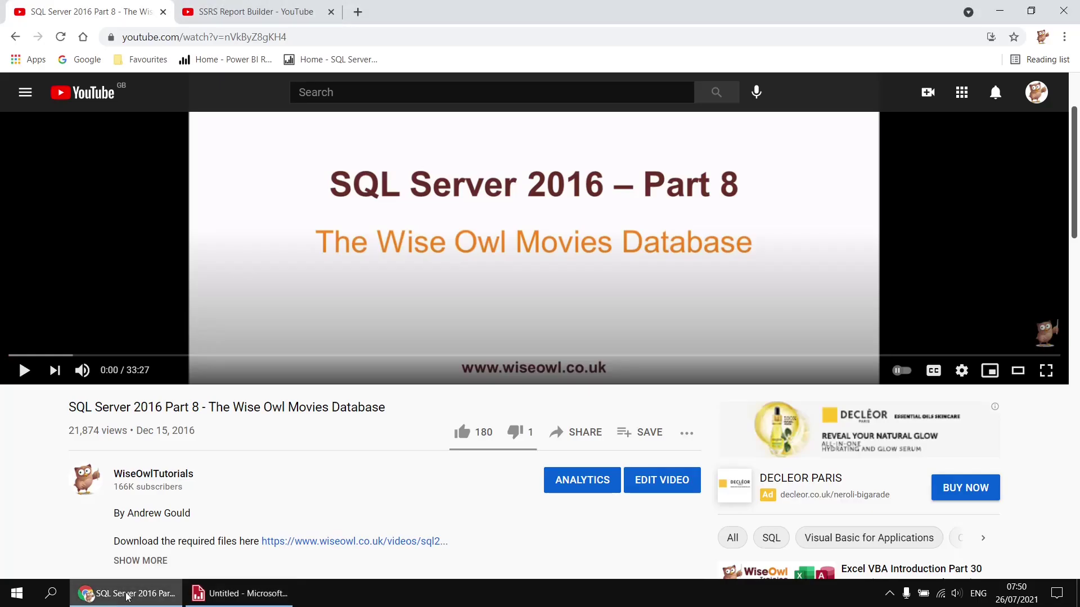
pyautogui.click(239, 14)
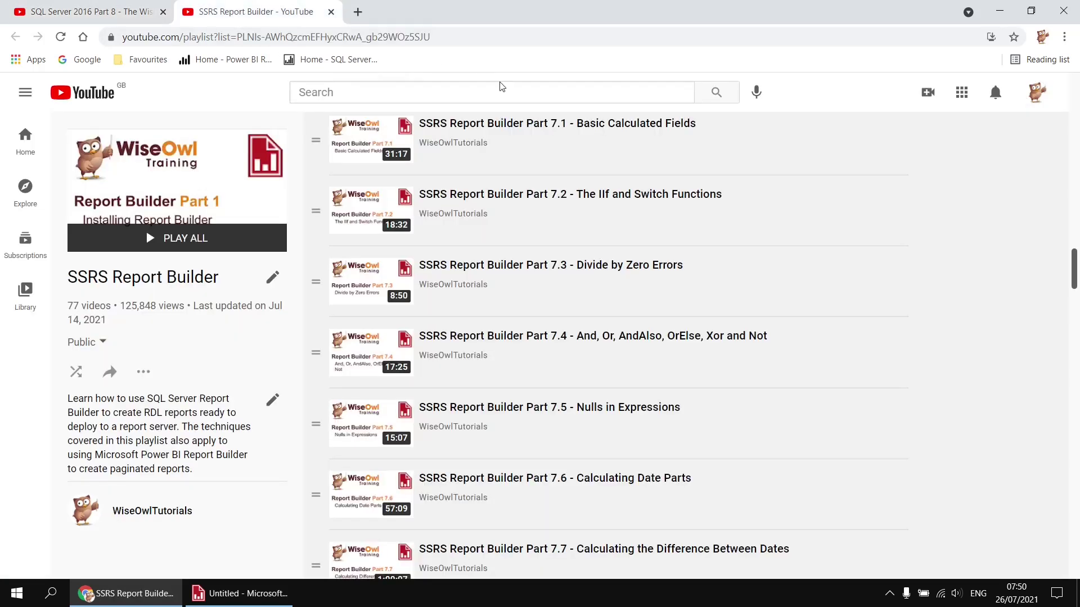